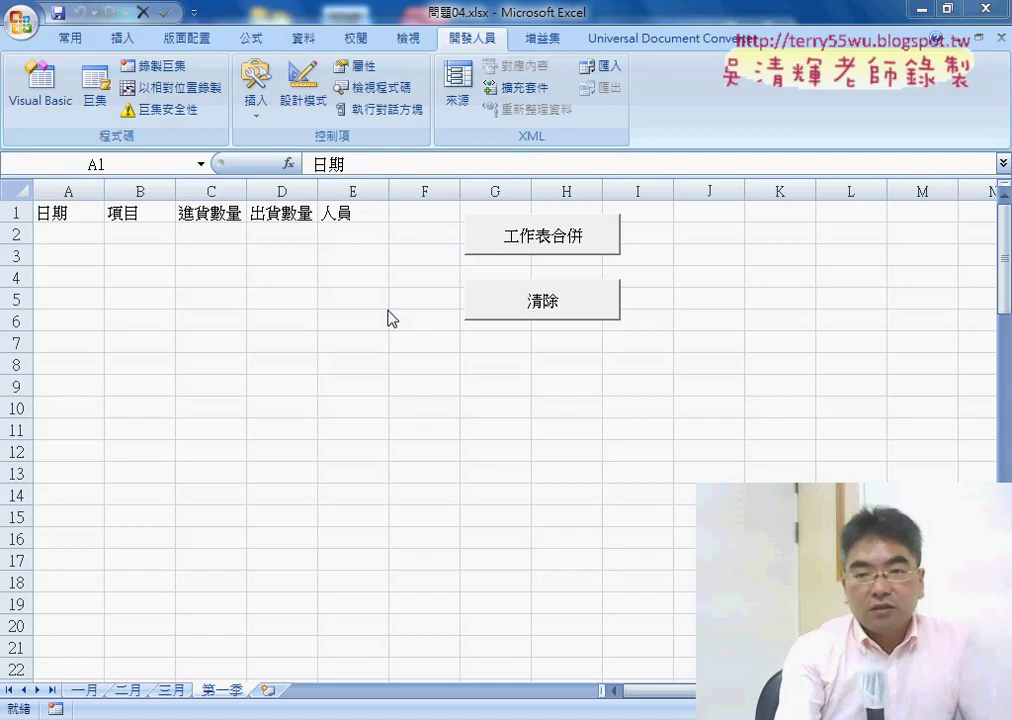
Step: Inspect the 一月 sheet's plain day-number dates in column A, marking them up in red
click(77, 238)
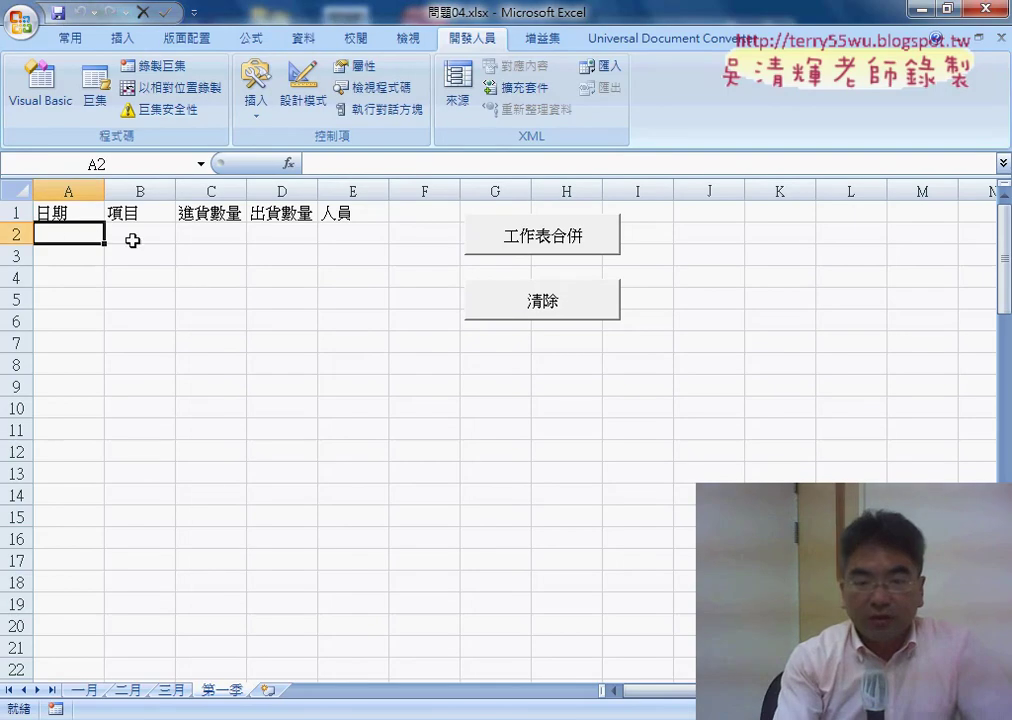
click(84, 690)
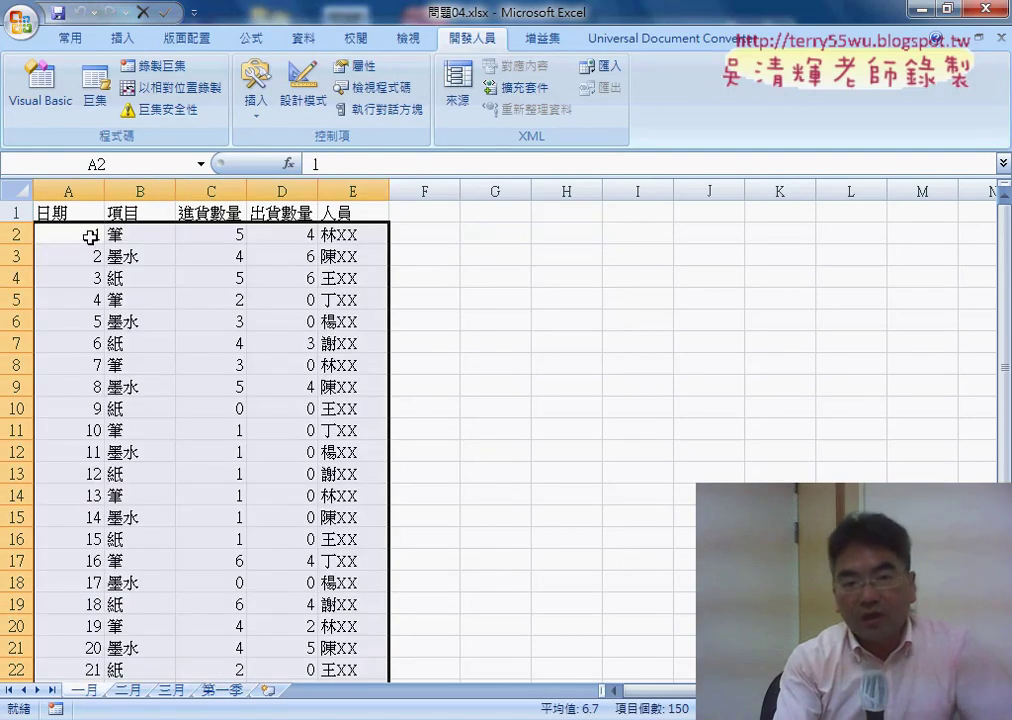
click(90, 237)
scroll(75, 342, down, 3)
scroll(83, 454, down, 4)
click(80, 408)
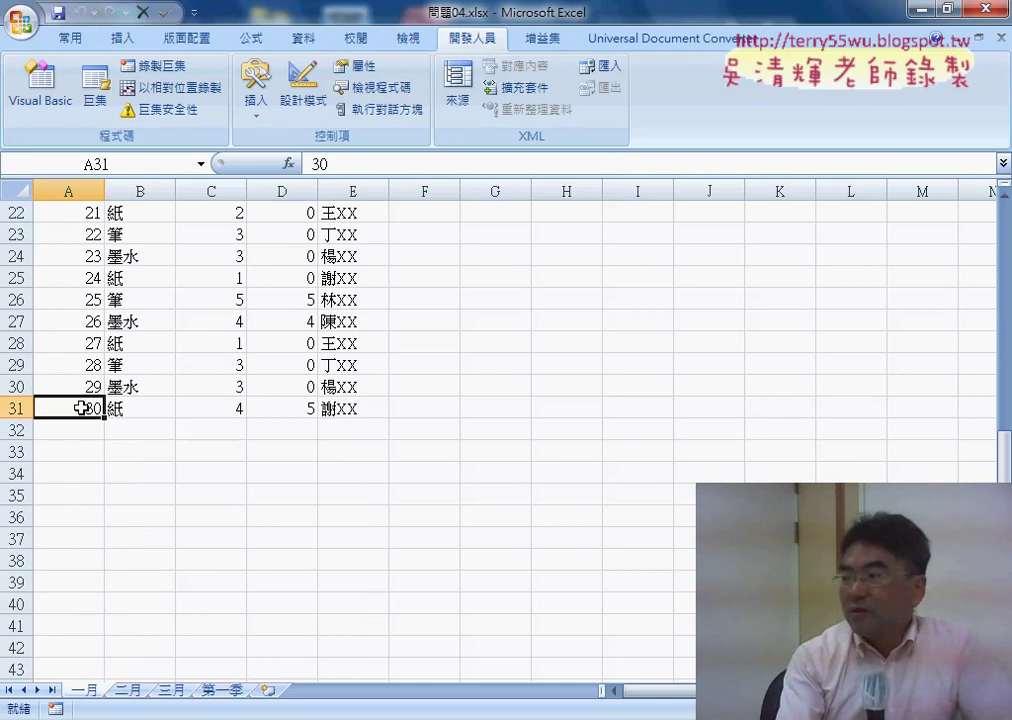
scroll(81, 408, up, 4)
scroll(81, 408, up, 3)
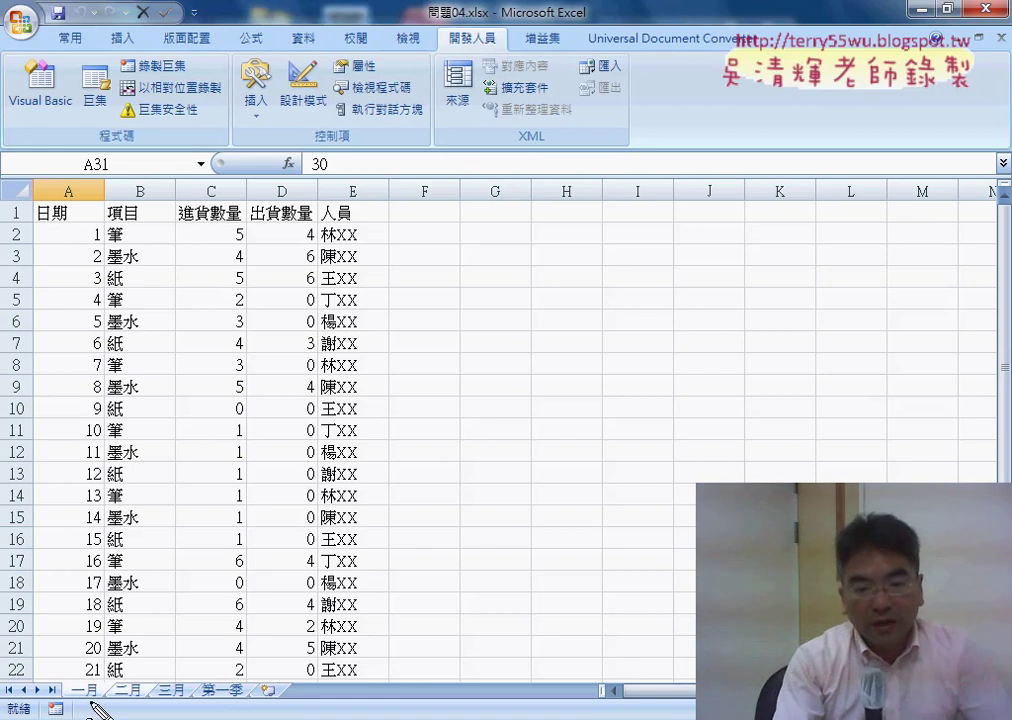
drag(95, 706, 92, 702)
drag(86, 232, 117, 241)
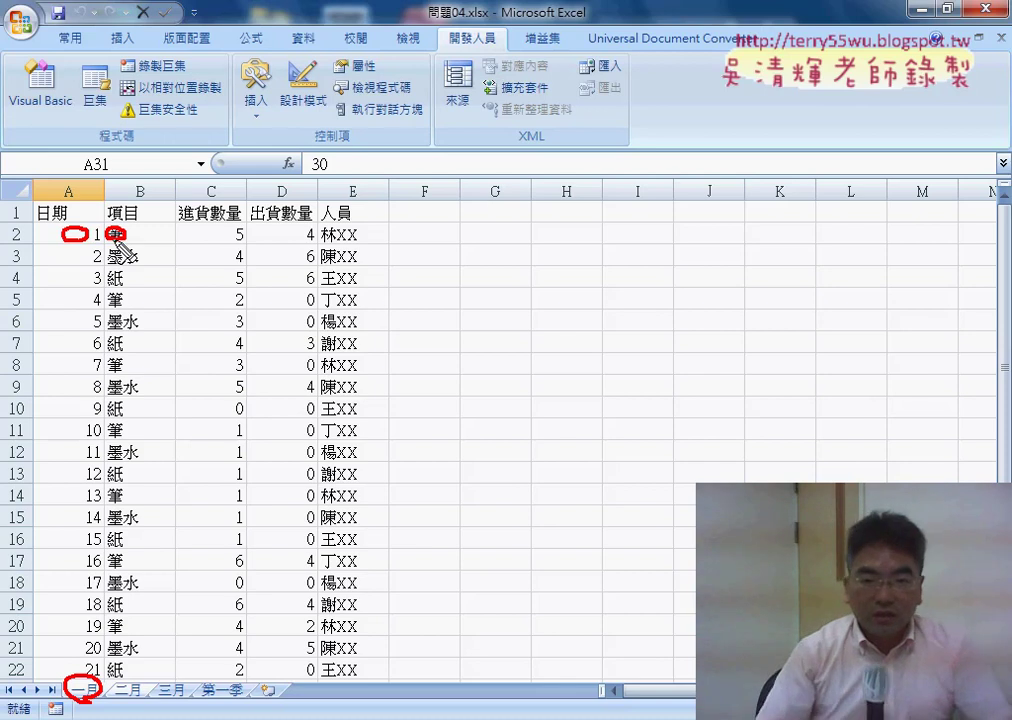
key(Escape)
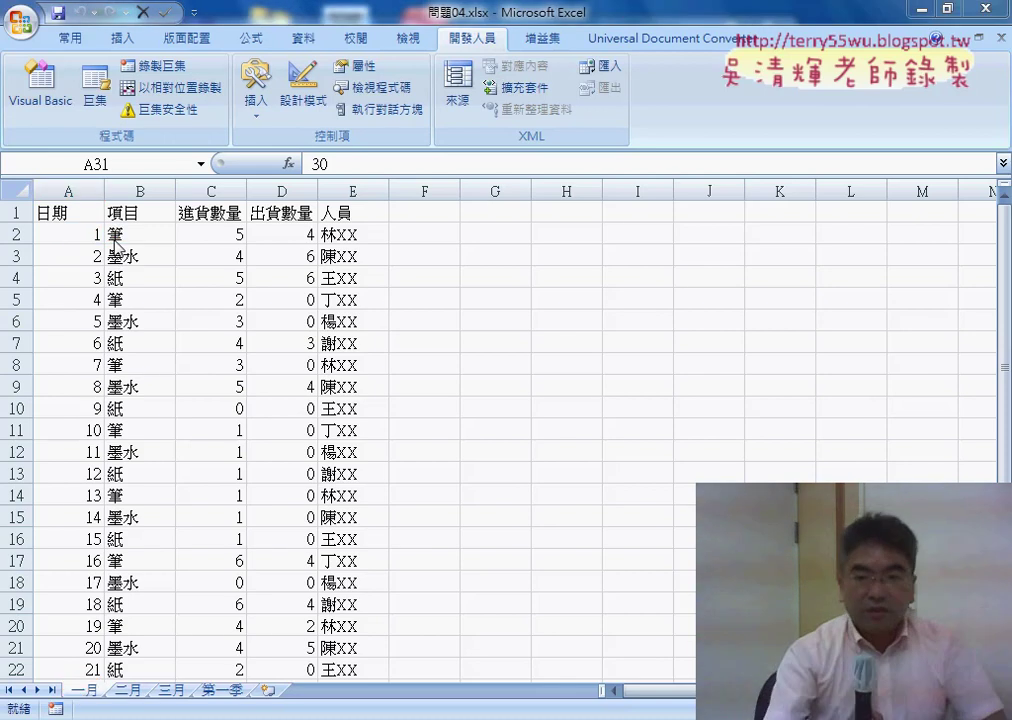
Step: Merge the monthly sheets into 第一季, check the 二月1日 and 三月1日 rows, then clear them
click(223, 690)
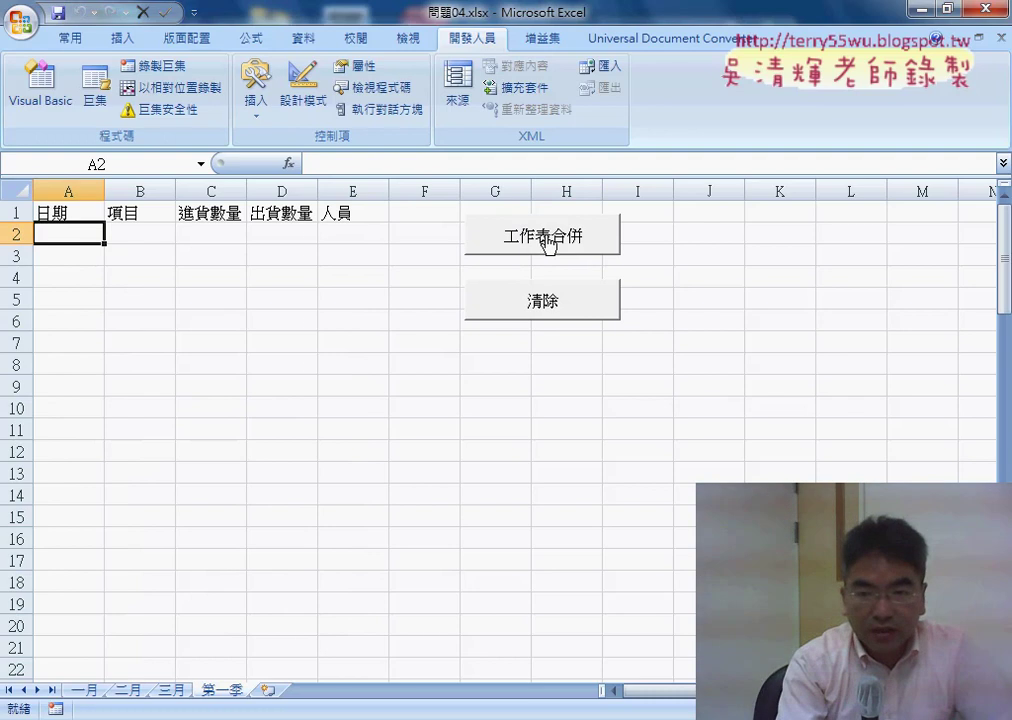
click(545, 243)
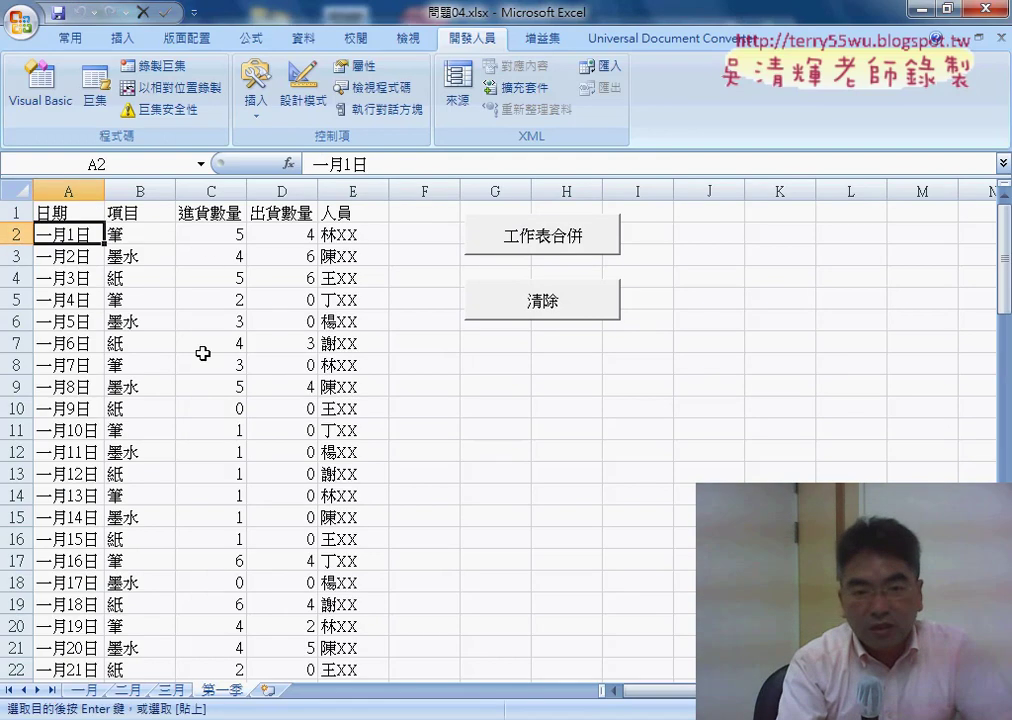
scroll(203, 353, down, 4)
scroll(180, 380, down, 3)
click(70, 432)
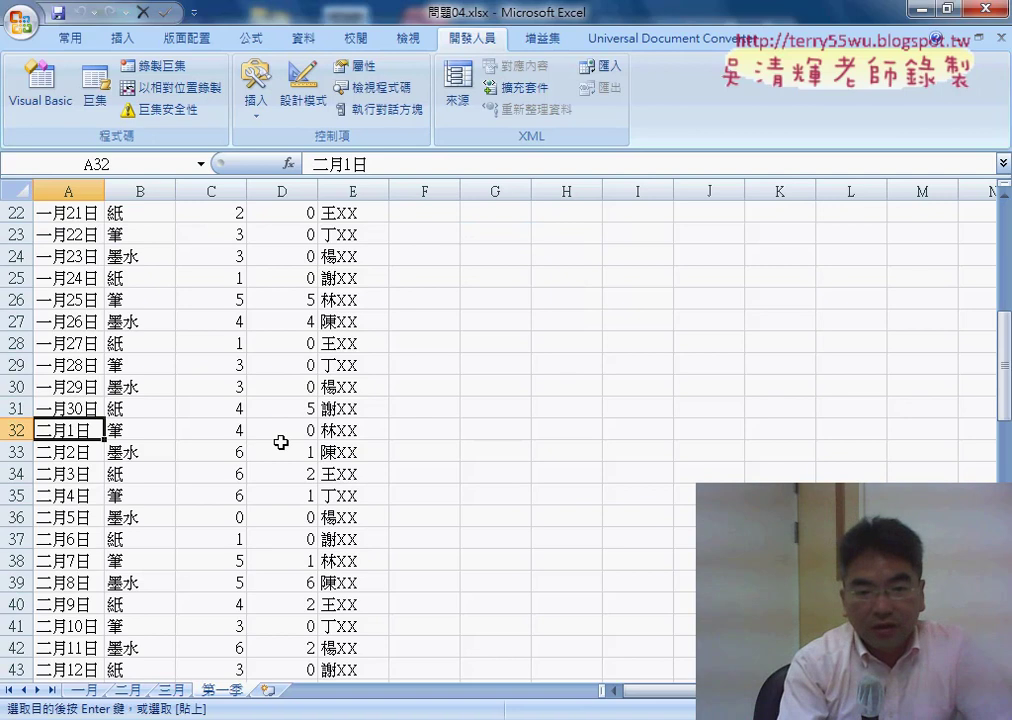
scroll(281, 442, down, 7)
scroll(276, 442, down, 2)
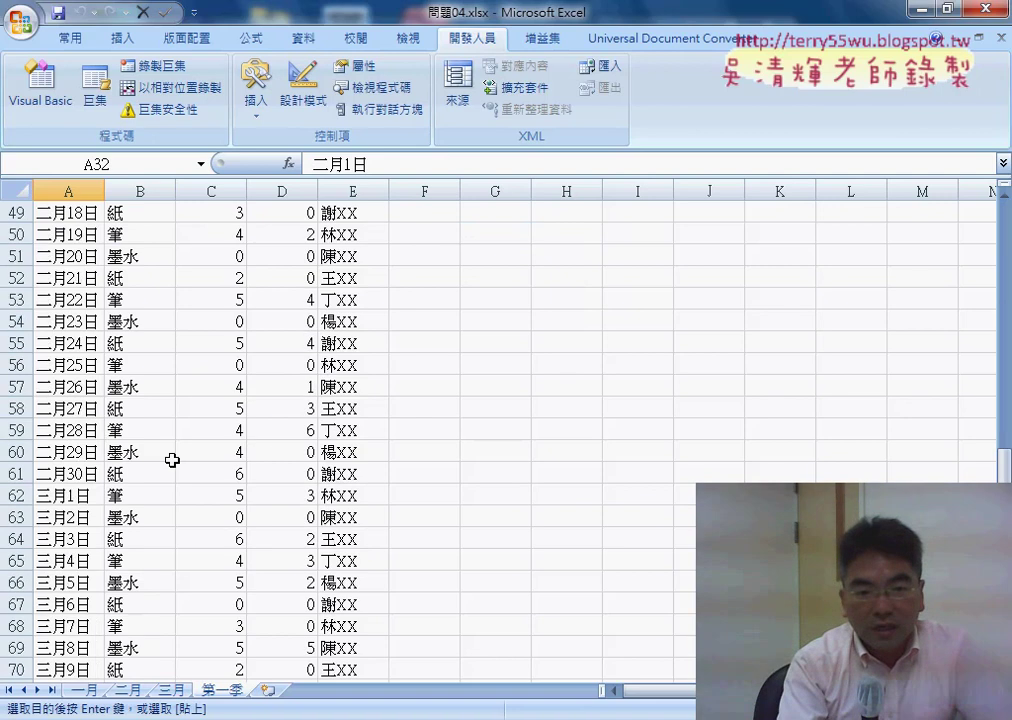
click(86, 496)
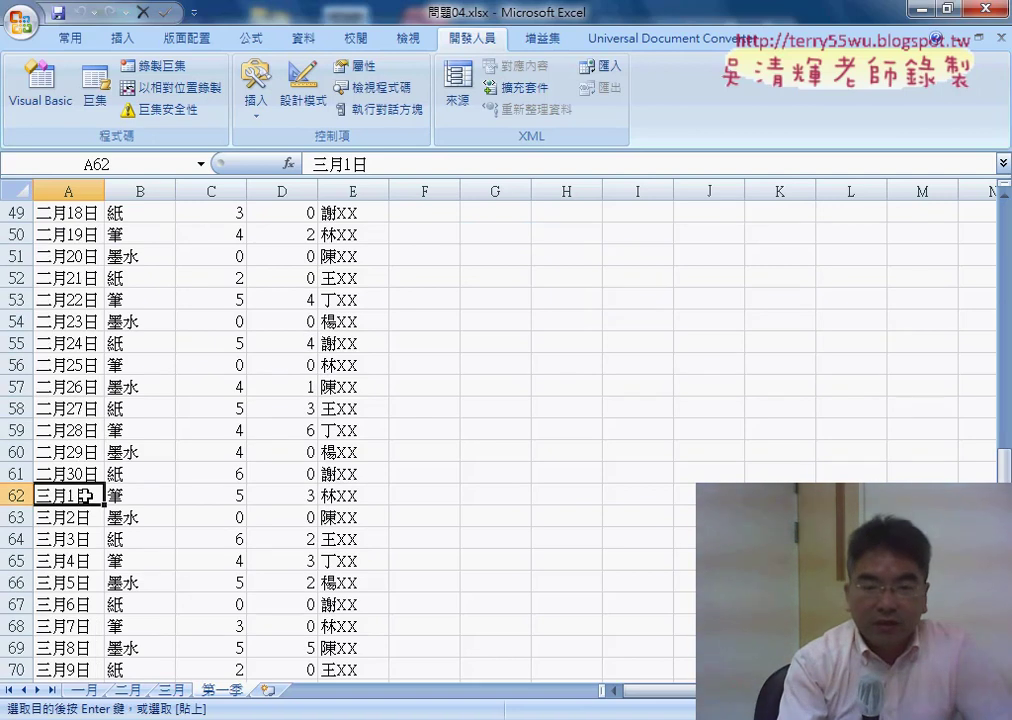
scroll(86, 496, up, 9)
scroll(86, 496, up, 4)
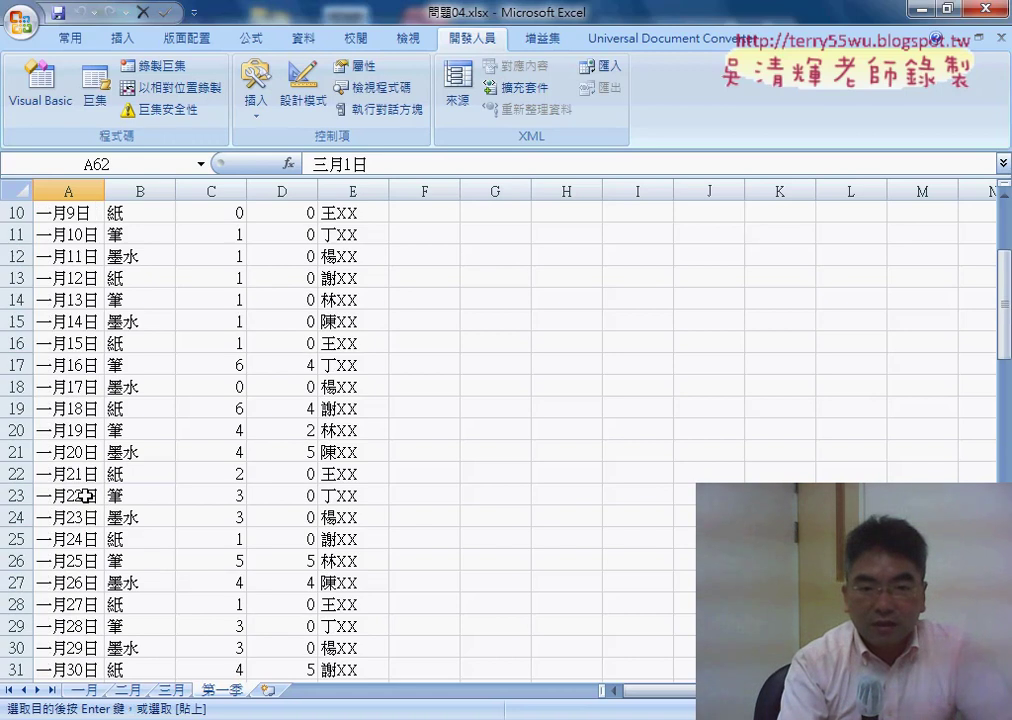
scroll(86, 496, up, 3)
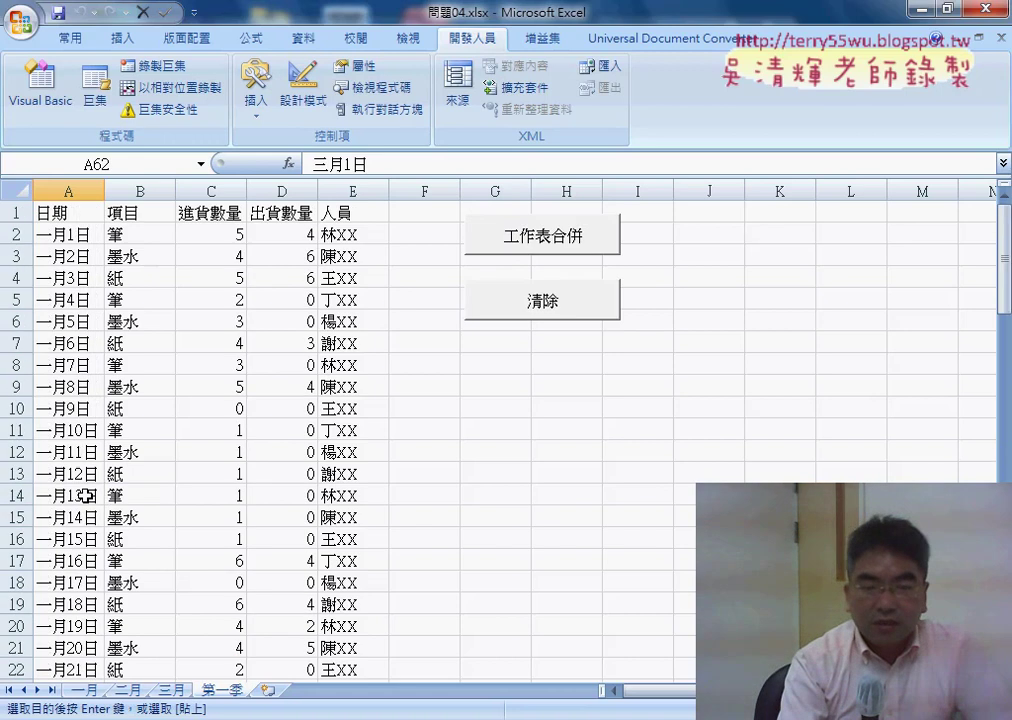
click(545, 314)
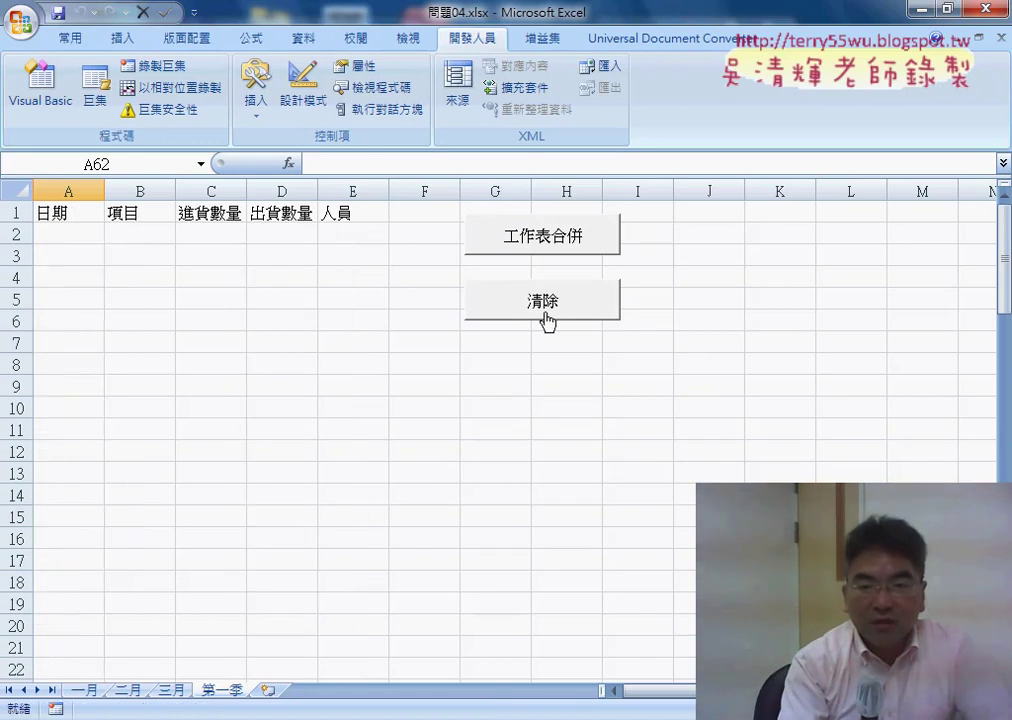
Step: Open the 工作表合併 macro's code in the VBA editor through 指定巨集
right_click(538, 235)
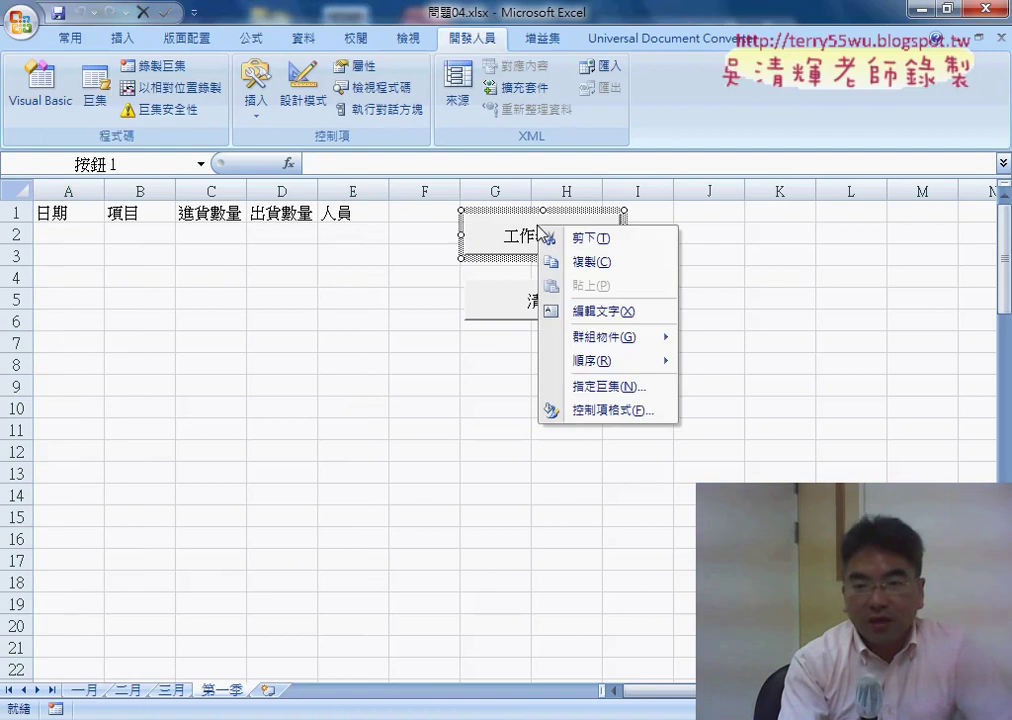
click(600, 386)
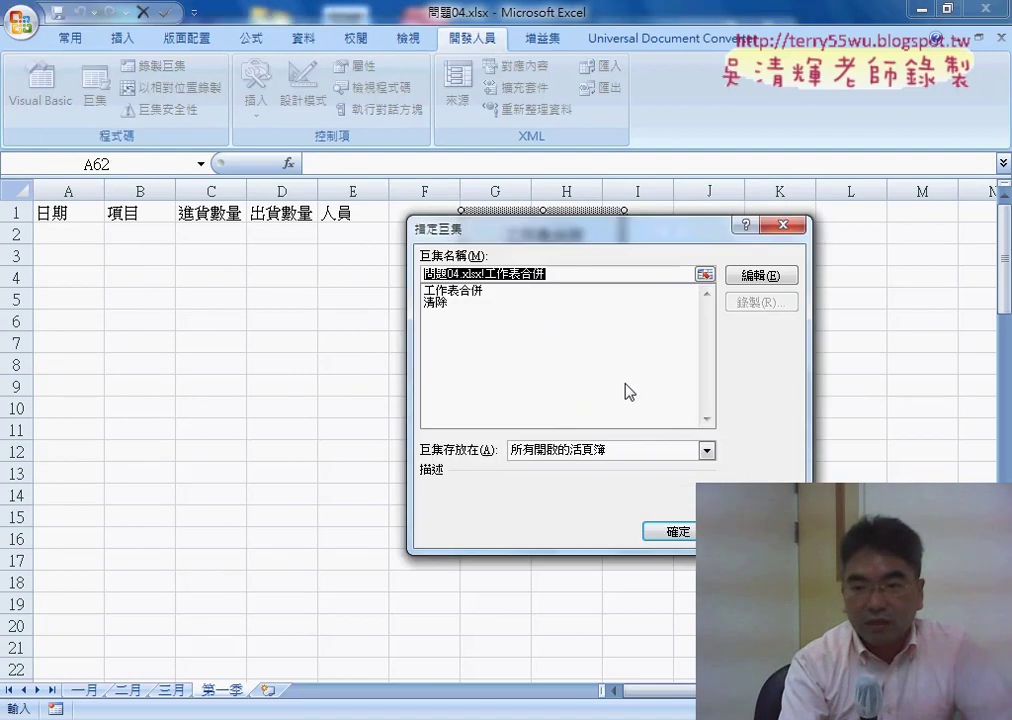
click(762, 279)
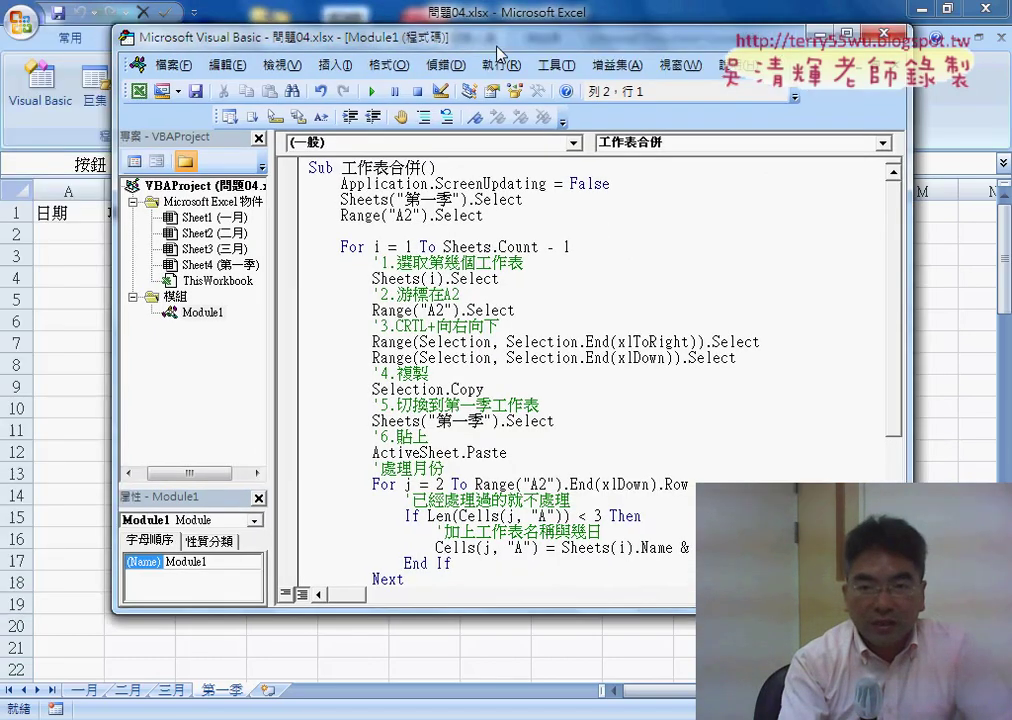
drag(377, 47, 562, 54)
scroll(680, 343, down, 1)
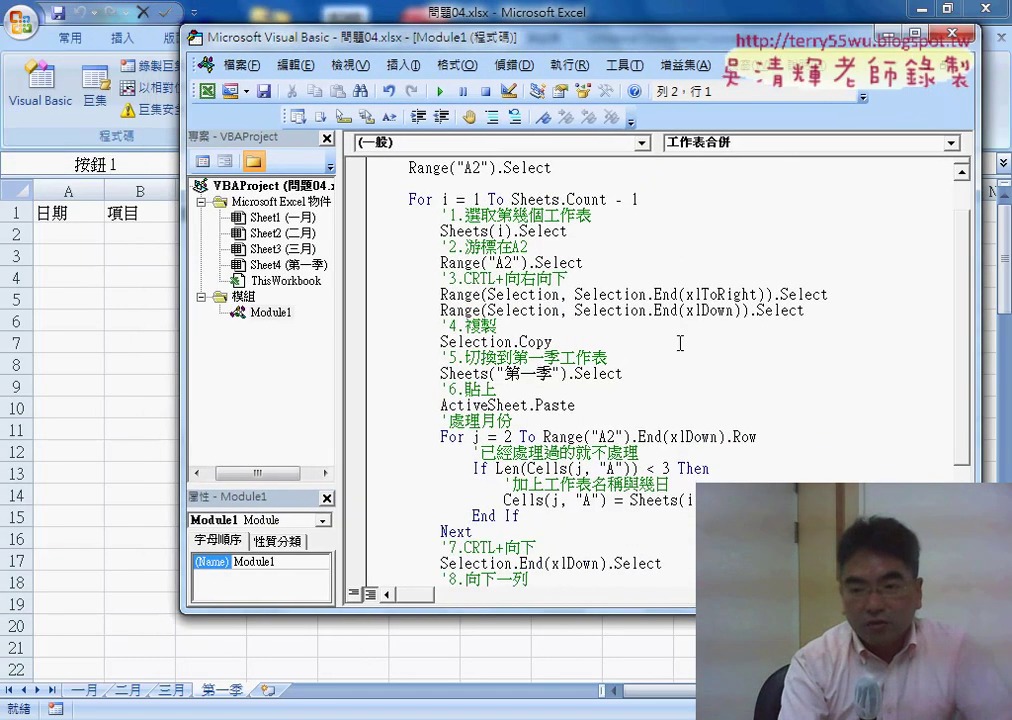
scroll(680, 343, down, 1)
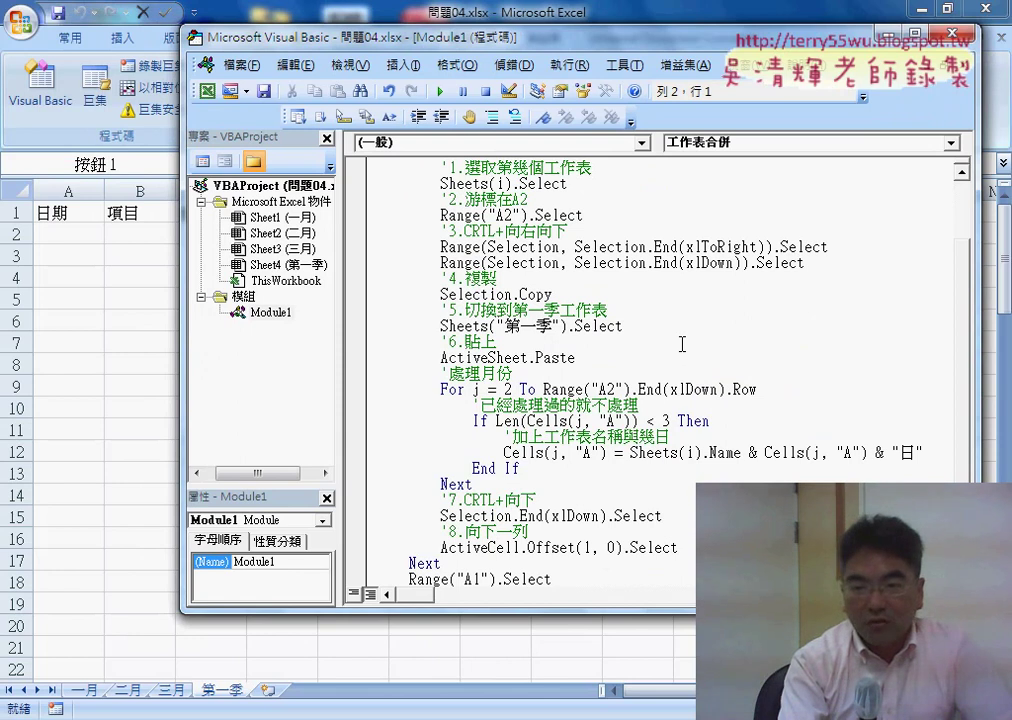
Step: Delete the month-prefixing For j … Next loop, leaving only the '處理月份 comment
drag(472, 484, 351, 384)
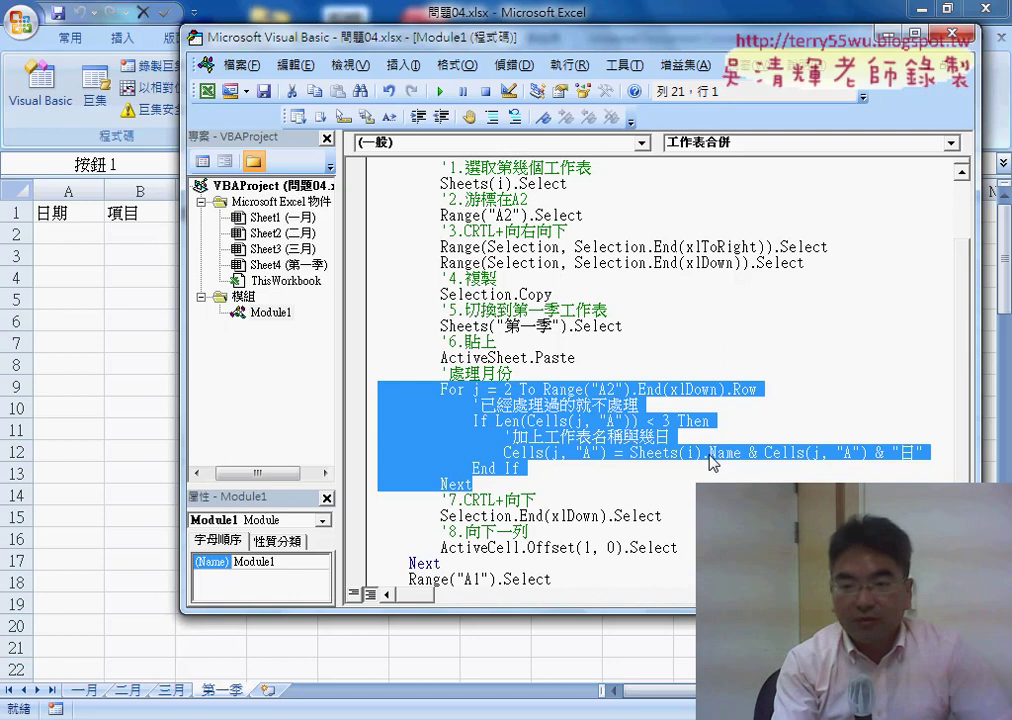
key(Right)
shift+click(370, 389)
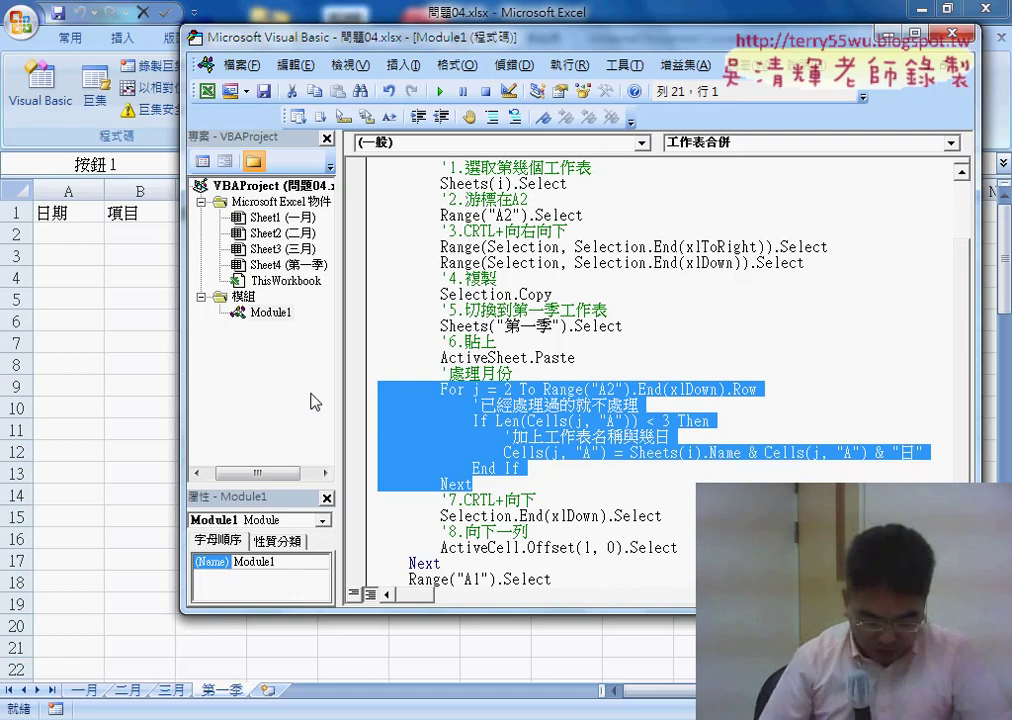
key(Delete)
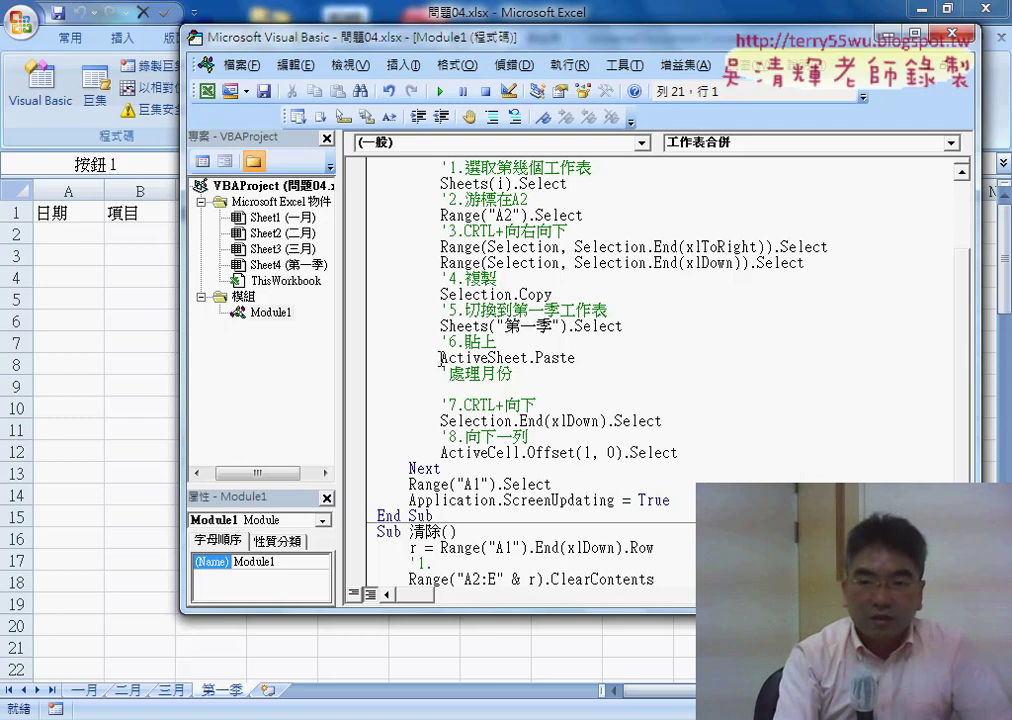
Step: Set a breakpoint on ActiveSheet.Paste, run to it, and step so January's rows paste
click(360, 359)
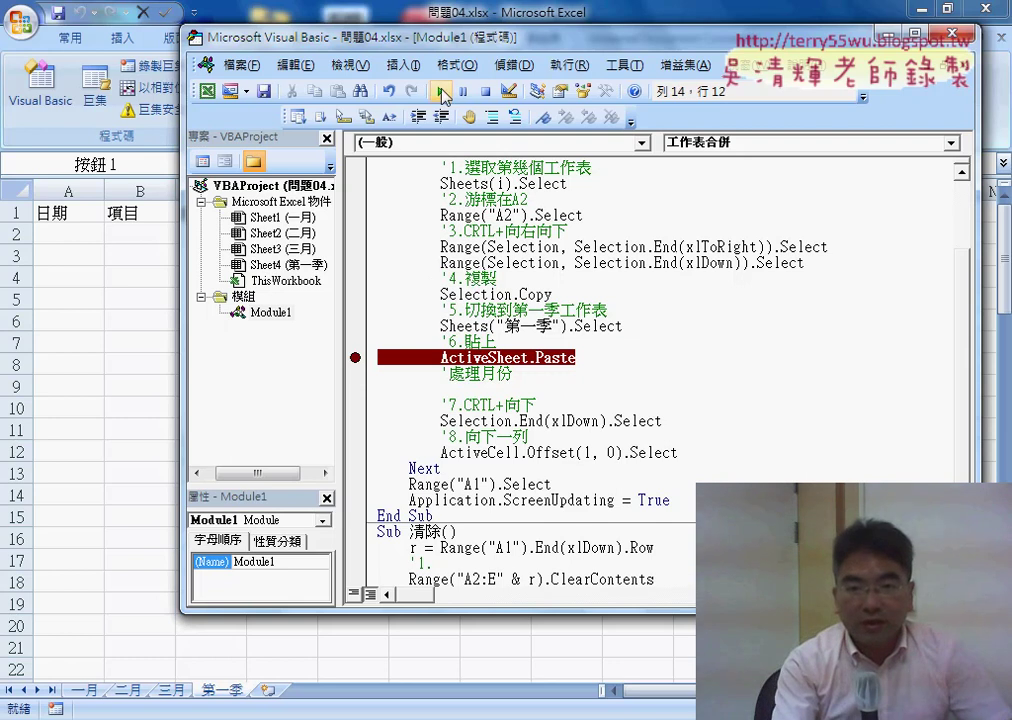
key(F5)
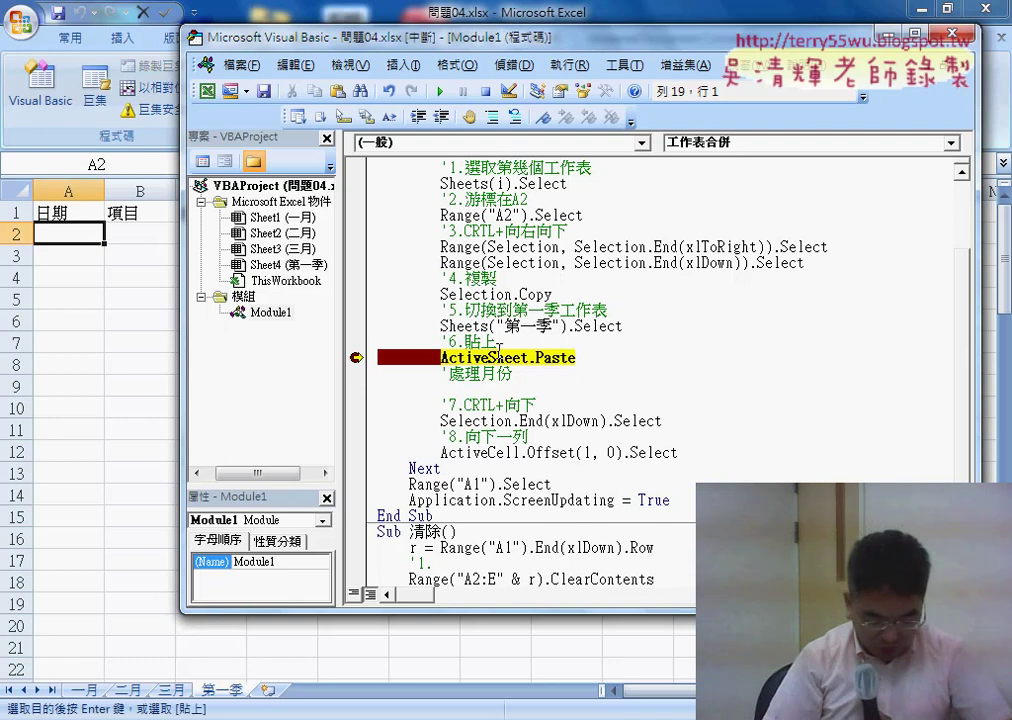
key(F8)
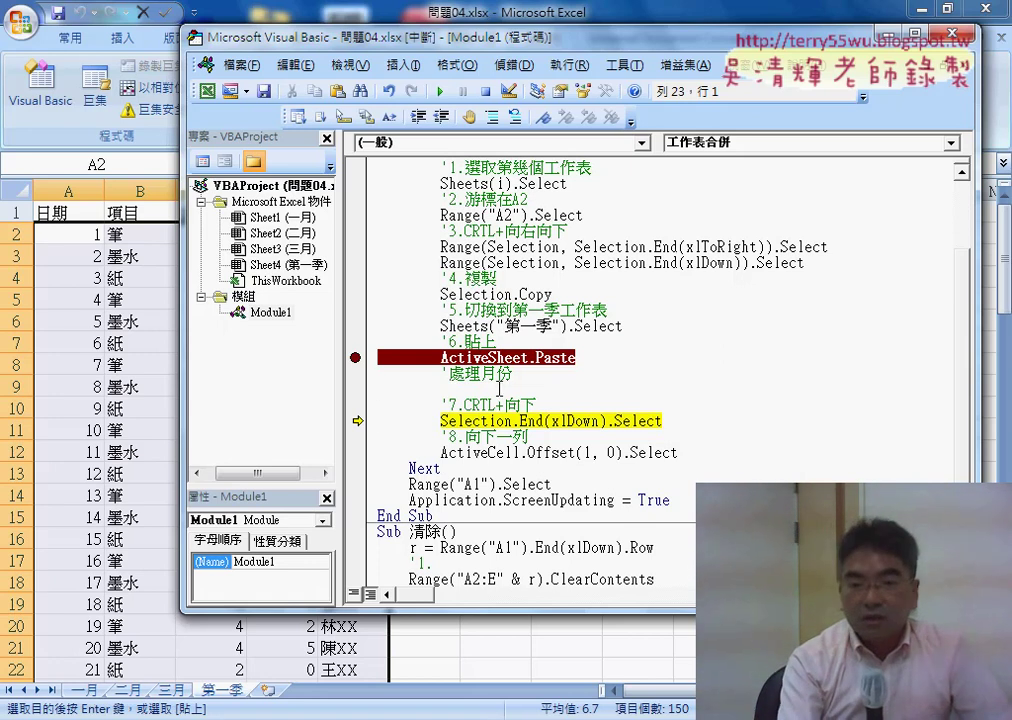
Step: Indent the blank line under 處理月份 two levels, ready for new code
click(598, 389)
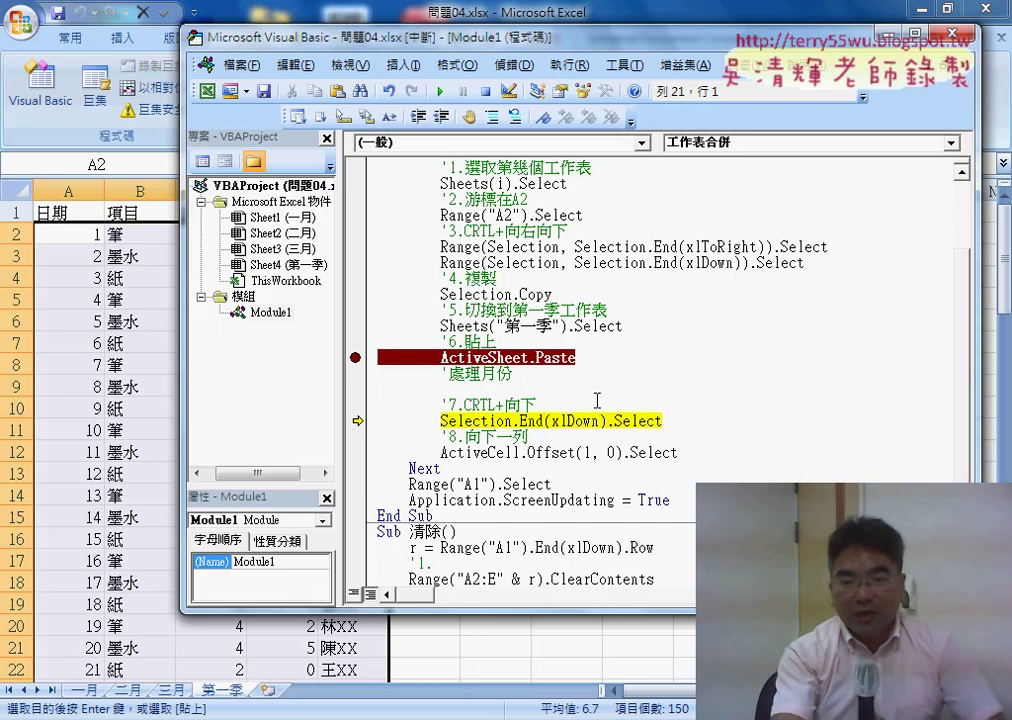
key(Tab)
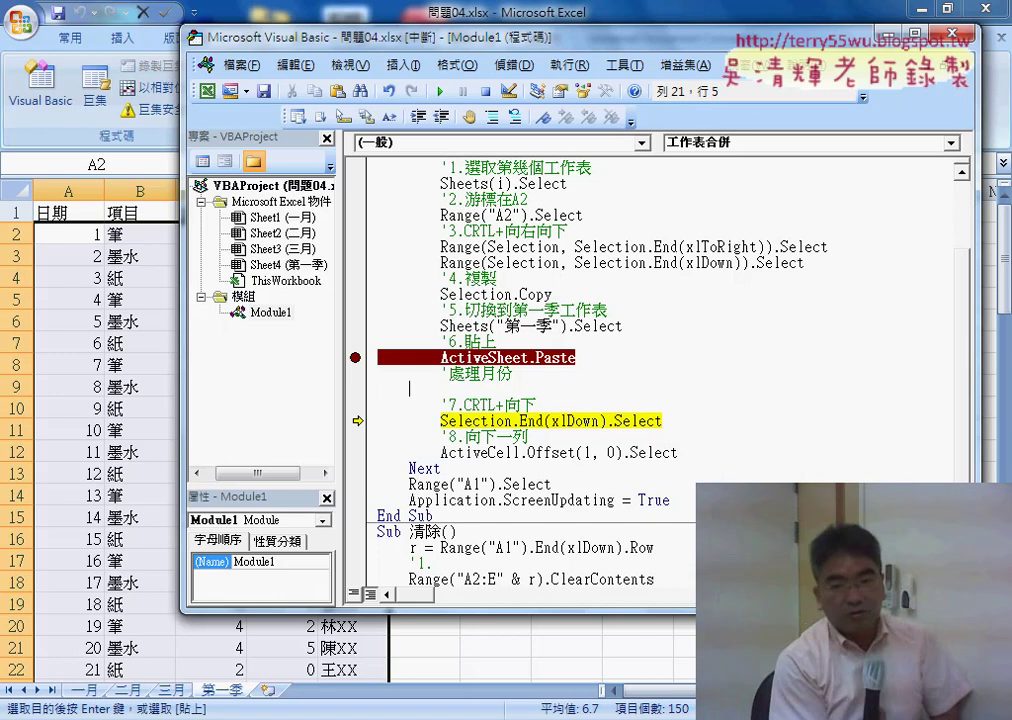
key(Tab)
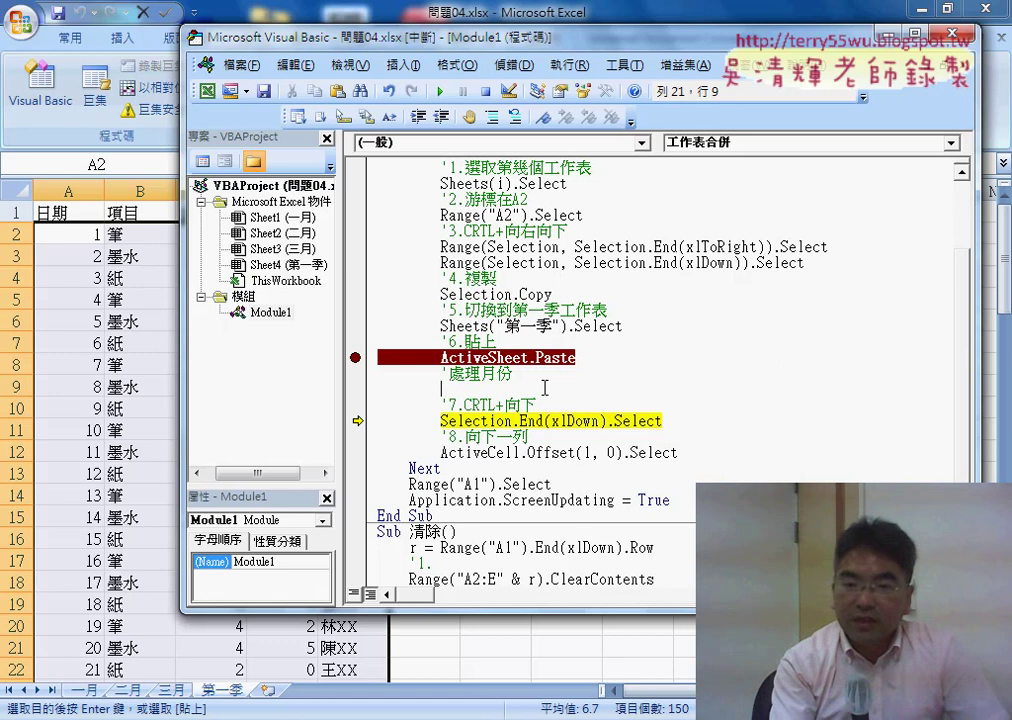
drag(416, 37, 475, 43)
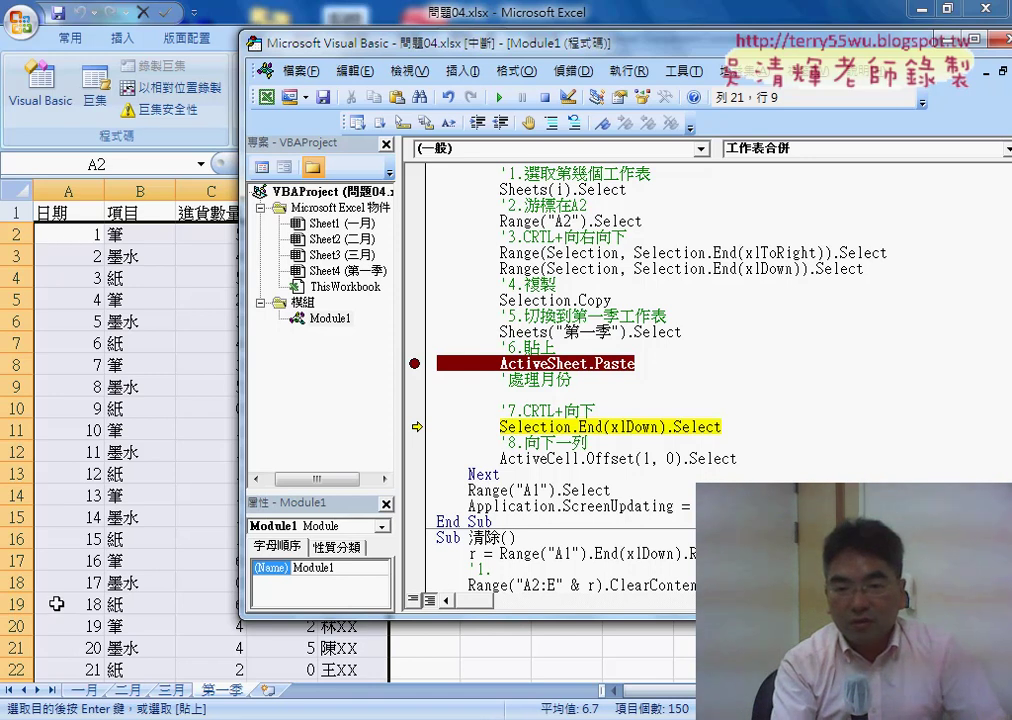
Step: Write a For j = 2 To Range("A2").End(xlDown).Row … Next loop under '處理月份
text(f)
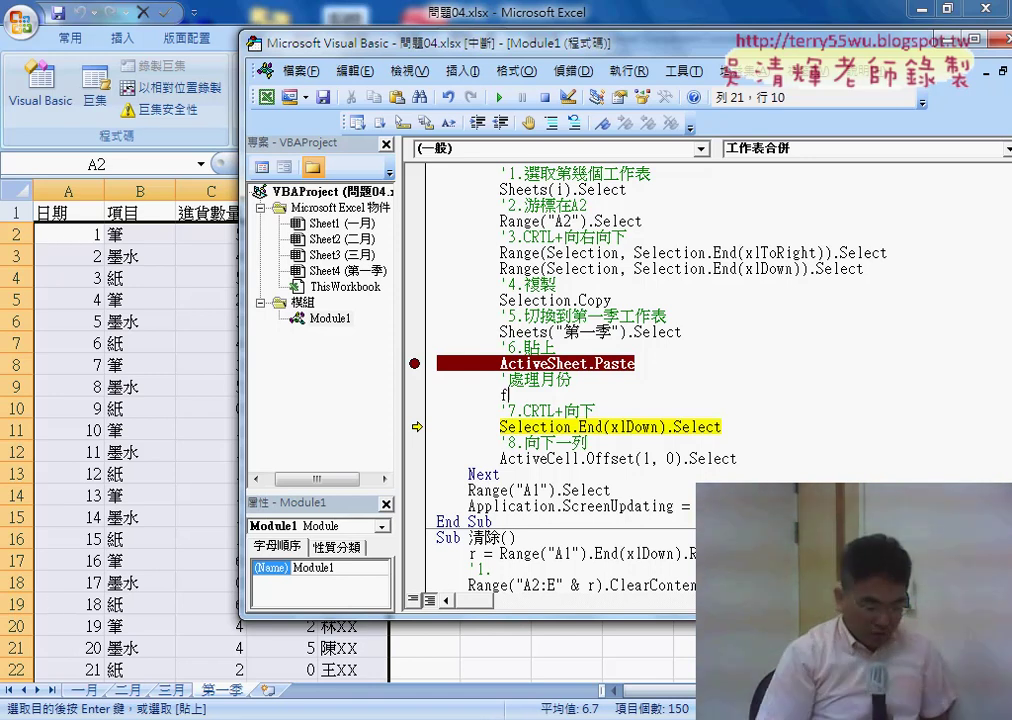
text(or j=)
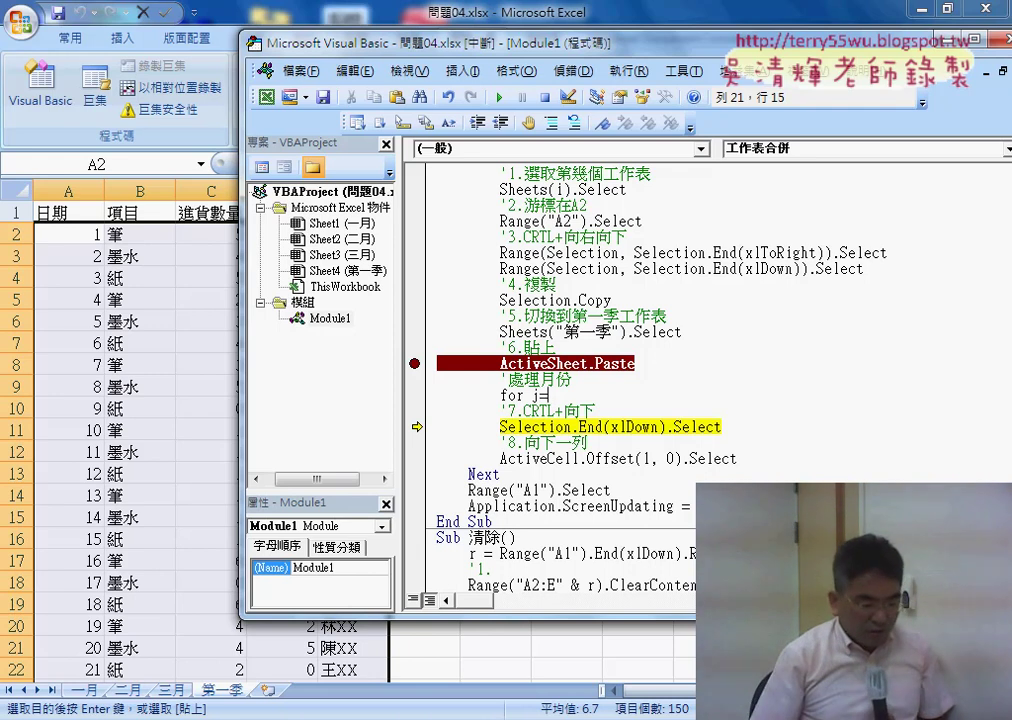
text(2 t)
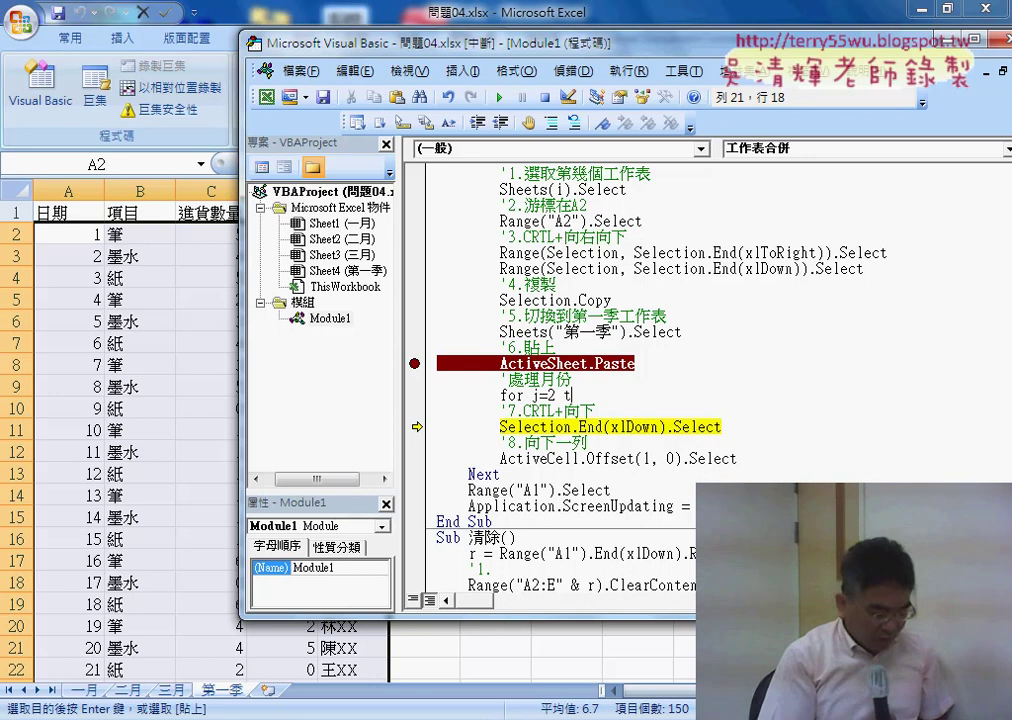
text(o)
scroll(560, 380, up, 1)
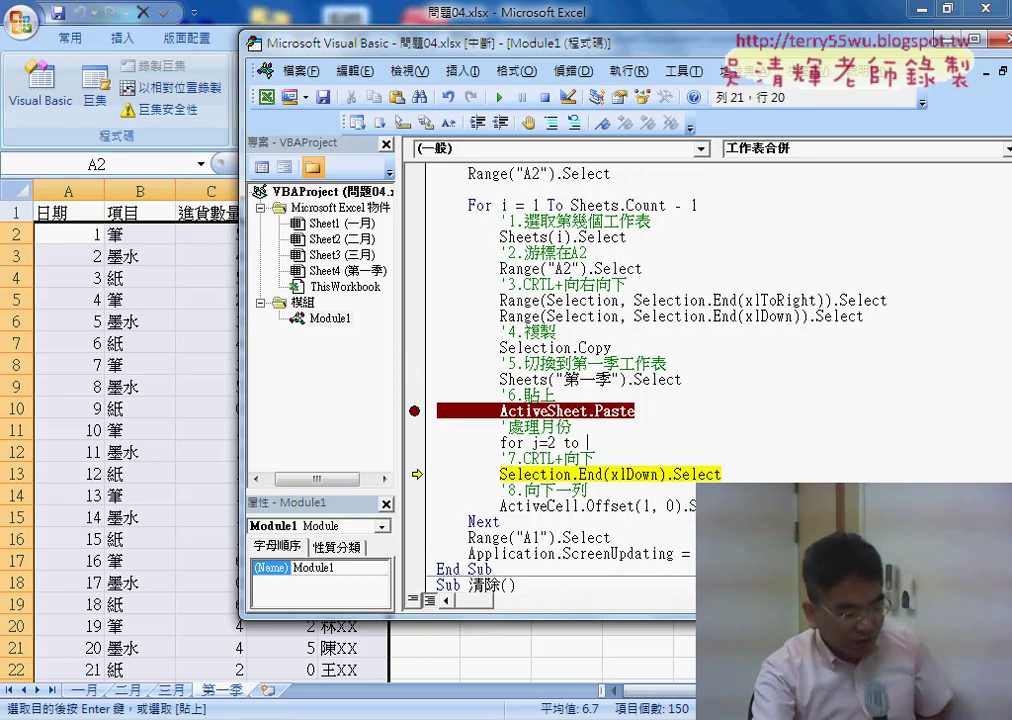
scroll(620, 246, up, 1)
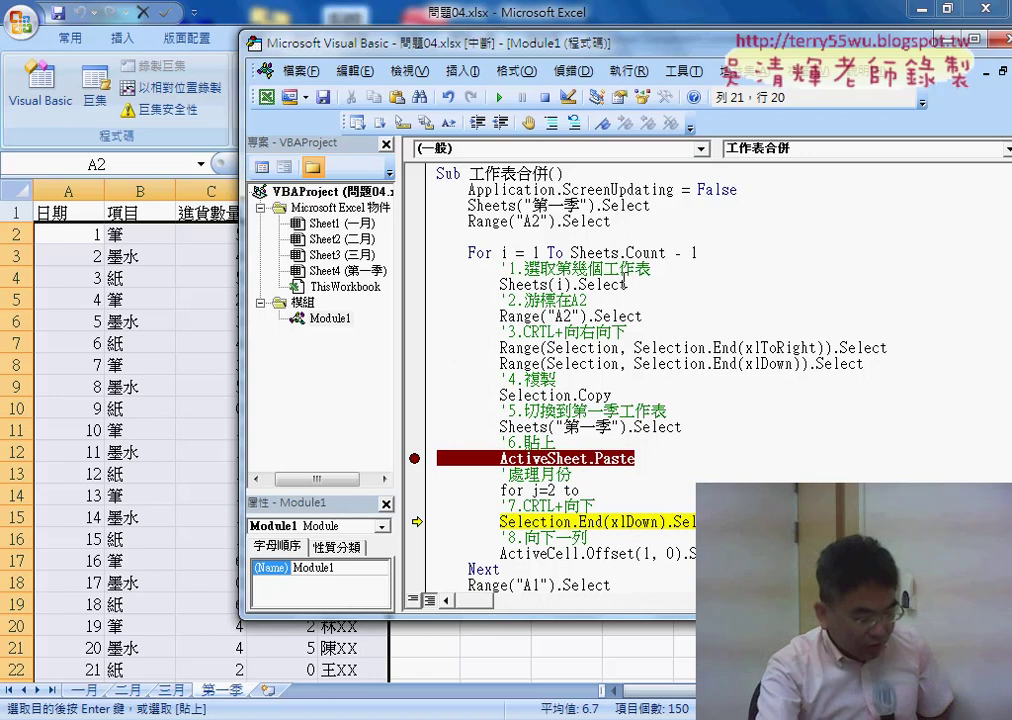
scroll(624, 284, down, 2)
scroll(630, 292, down, 1)
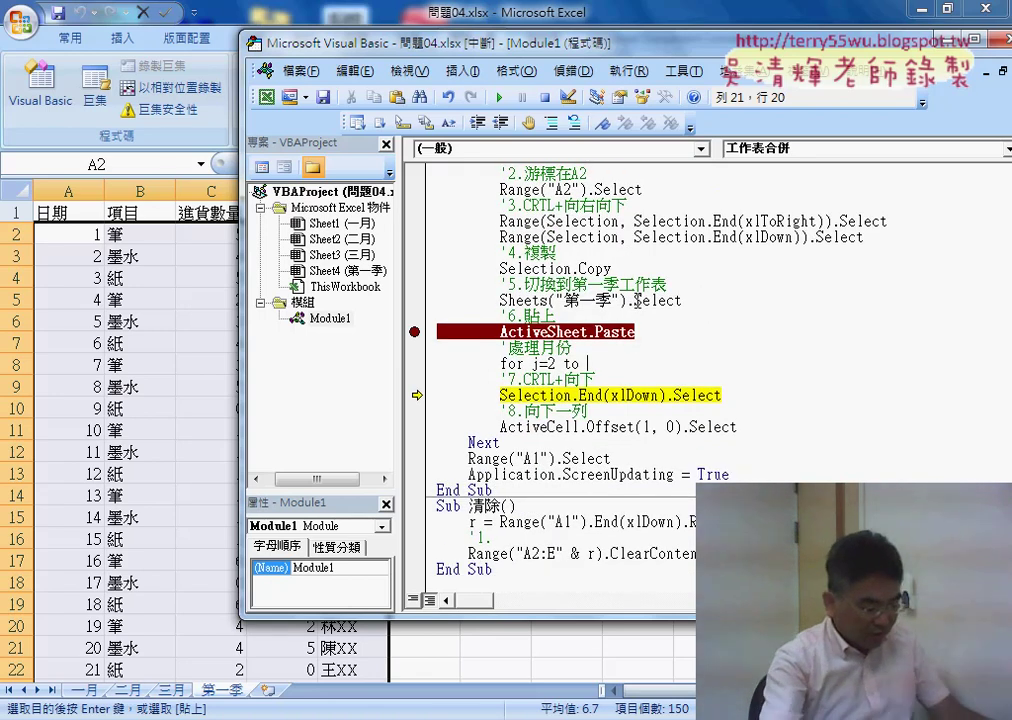
text(rang)
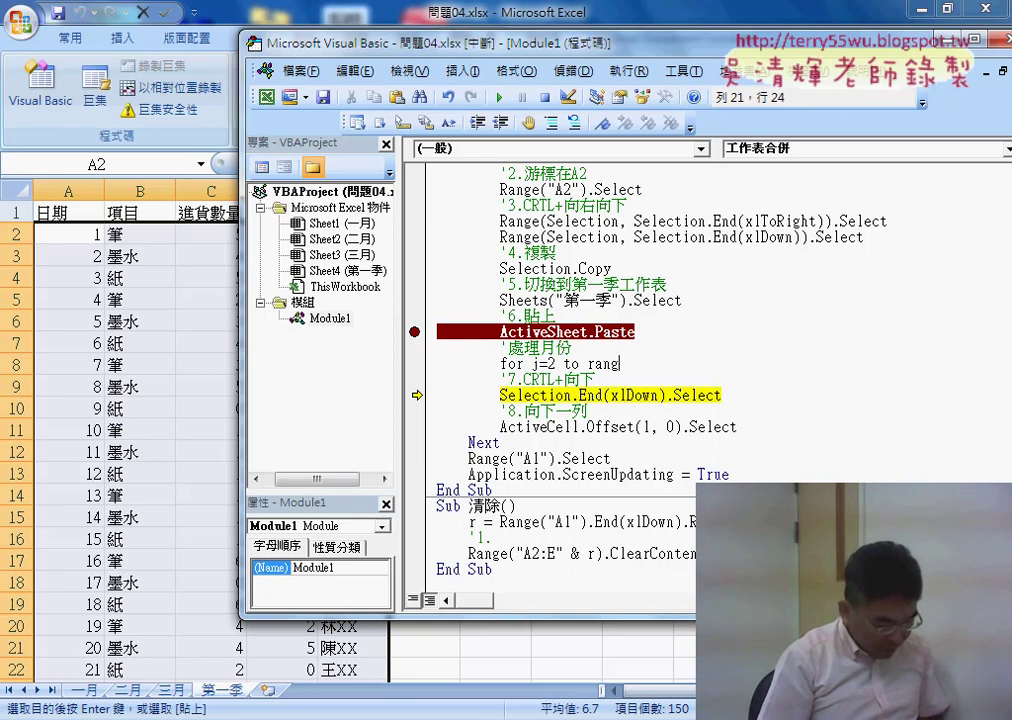
text(e()
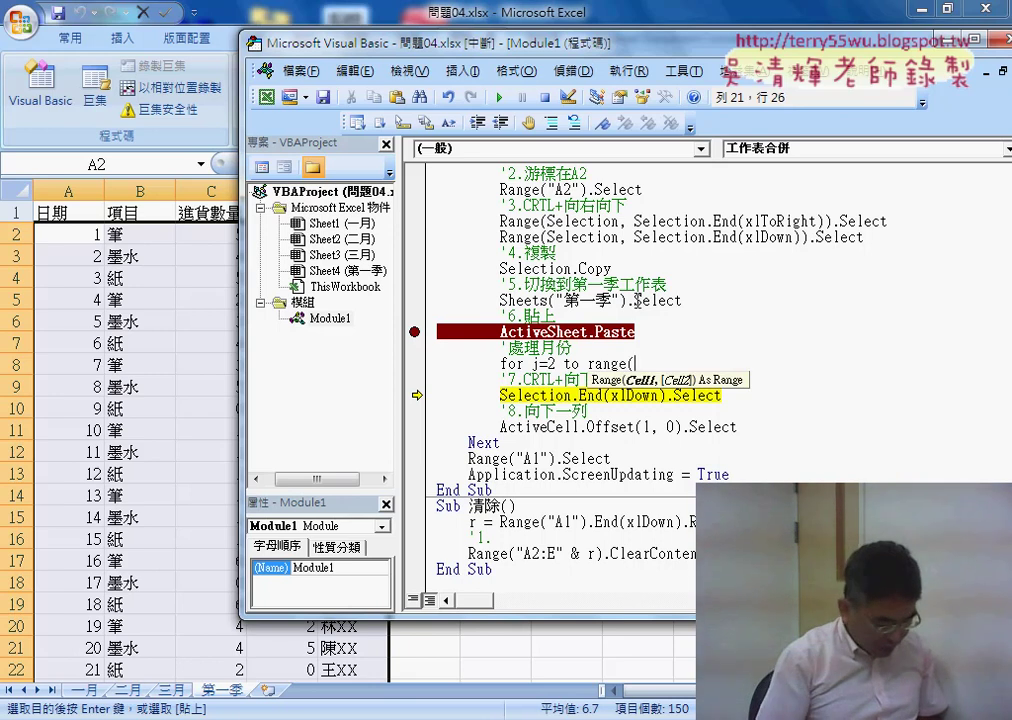
text("A2)
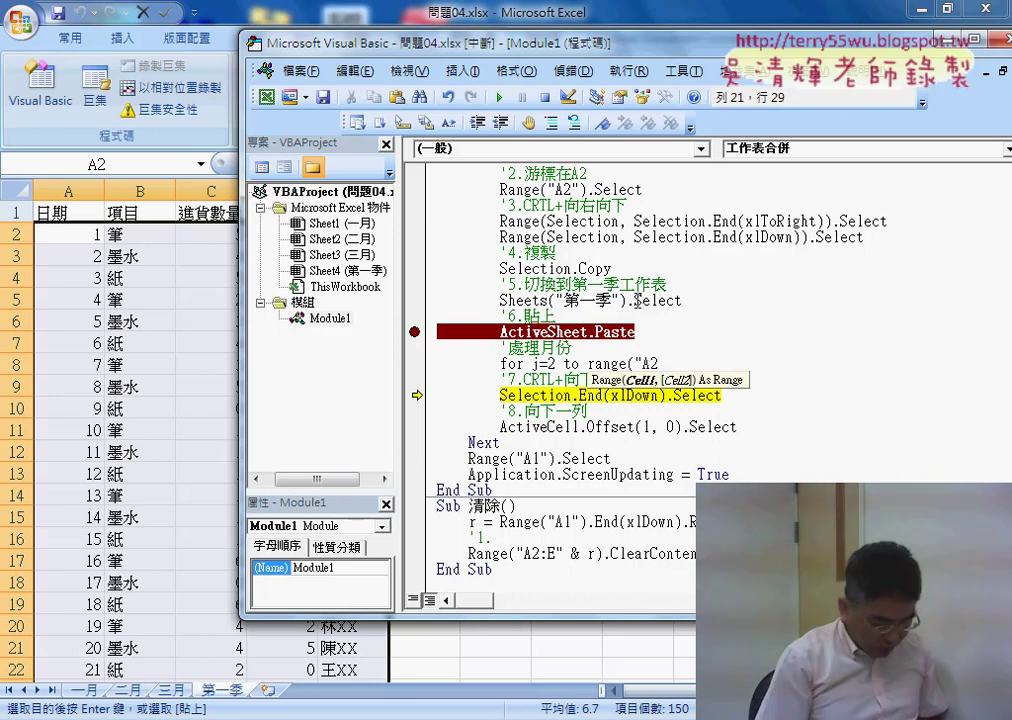
text(").e)
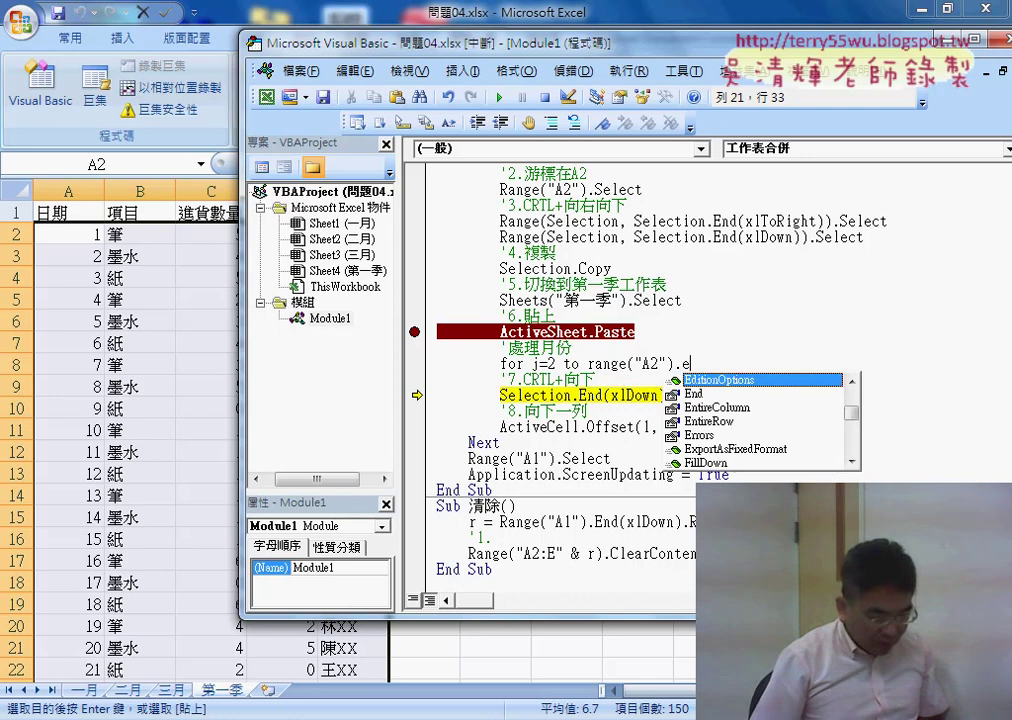
text(nd (xld )
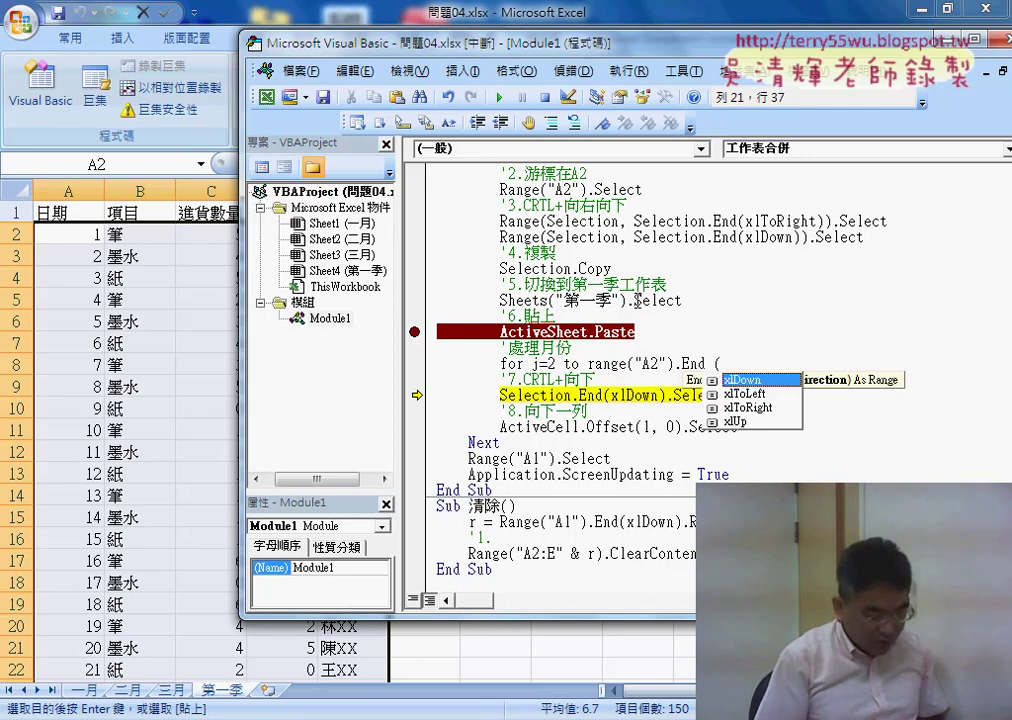
text().ro)
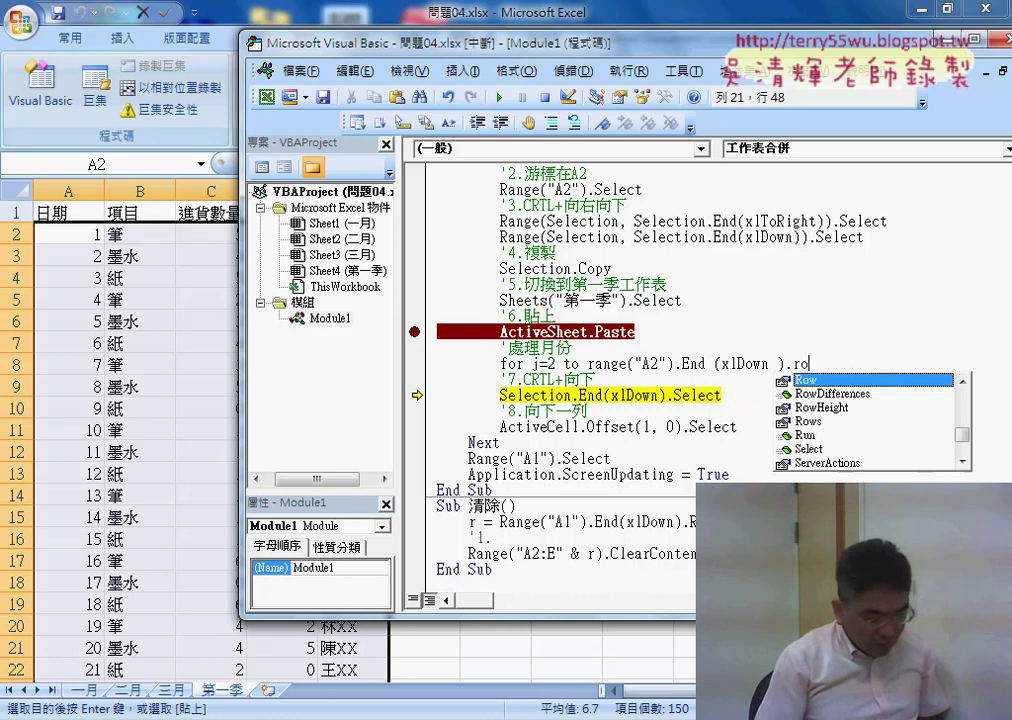
text(w)
key(Down)
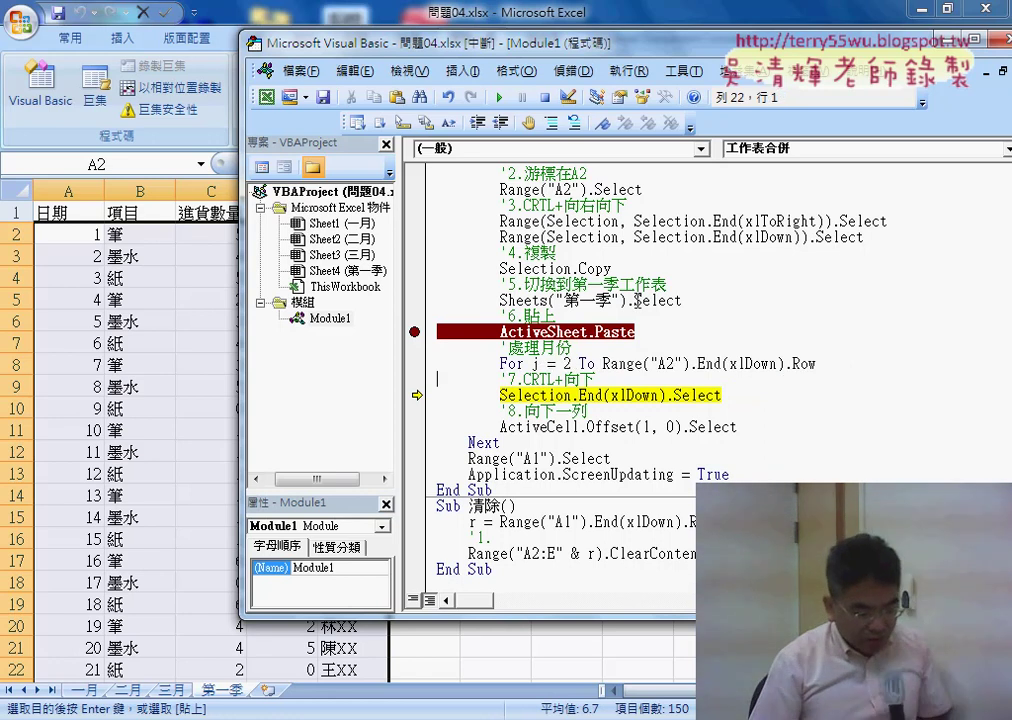
key(Return)
key(Return)
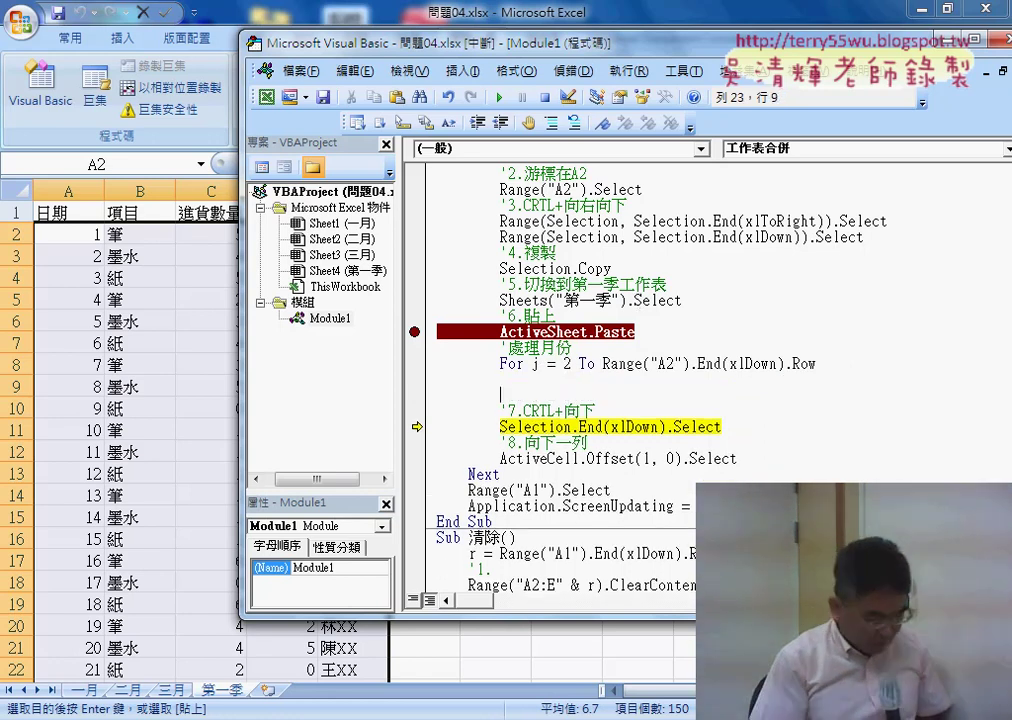
text(next)
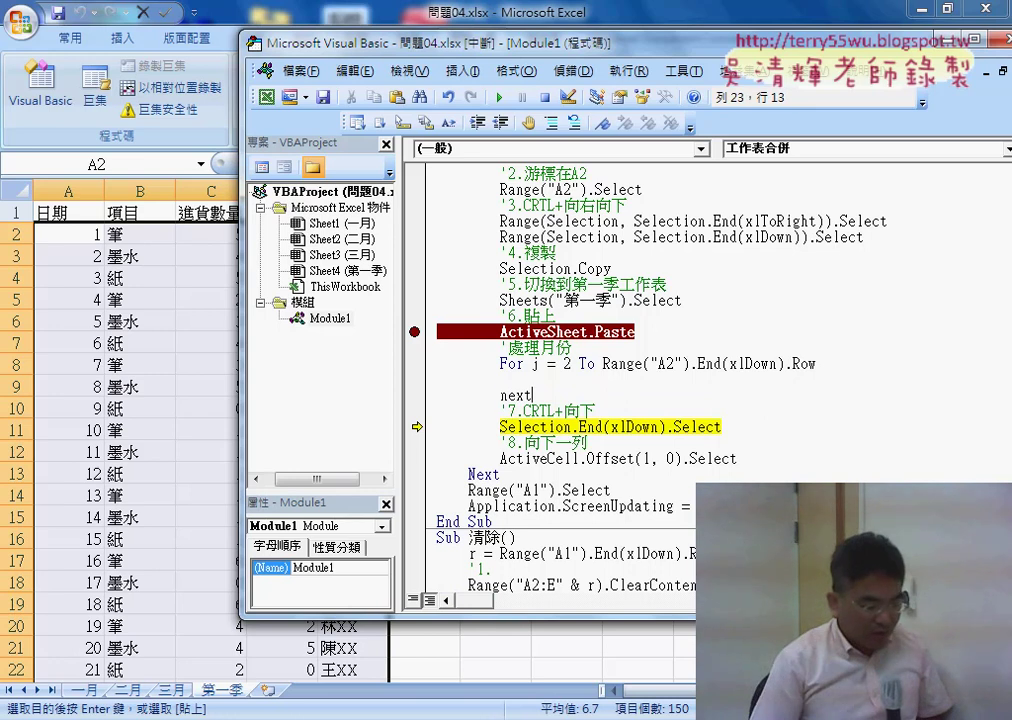
key(Up)
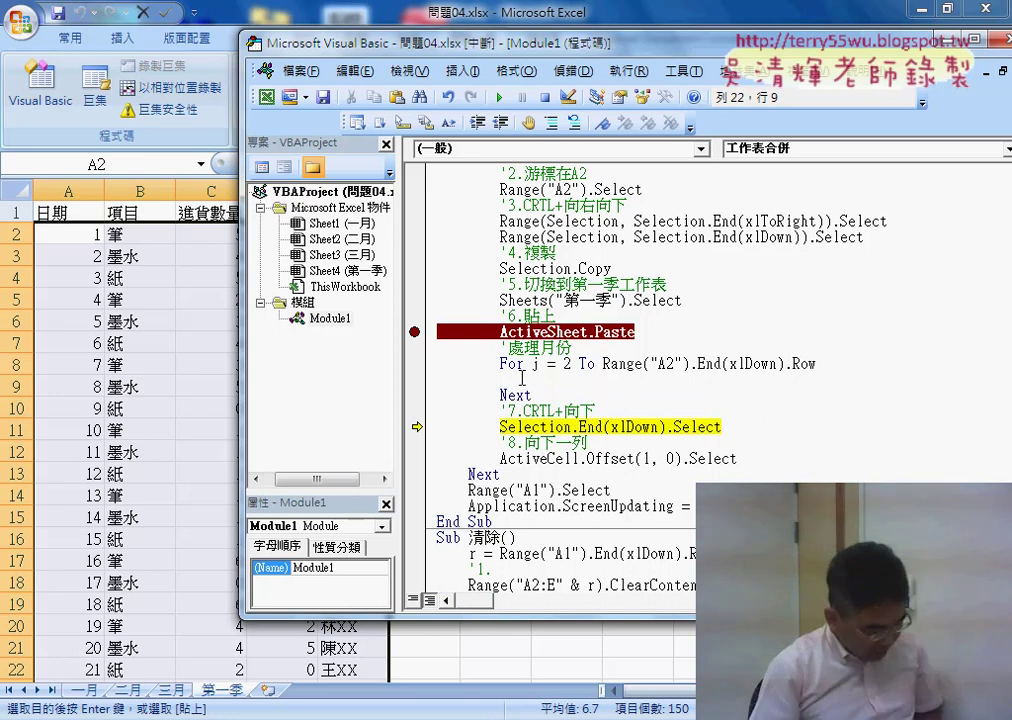
Step: Inside the loop, set Cells(j,"A") to Sheets(i).Name & Cells(j,"A") & "日"
text(cell)
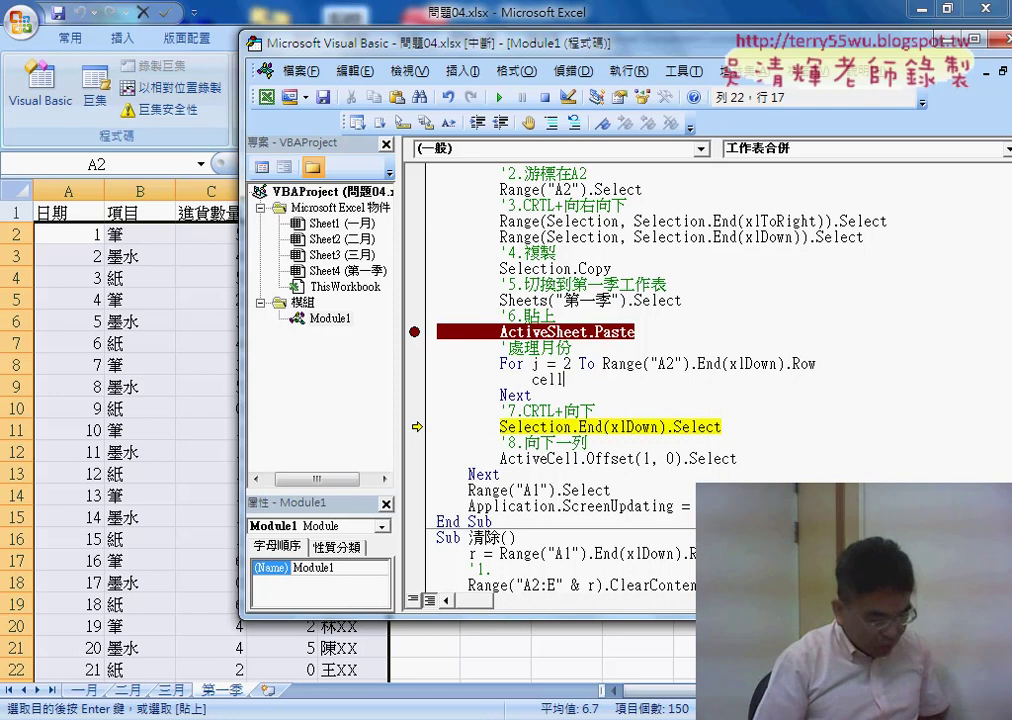
text(s()
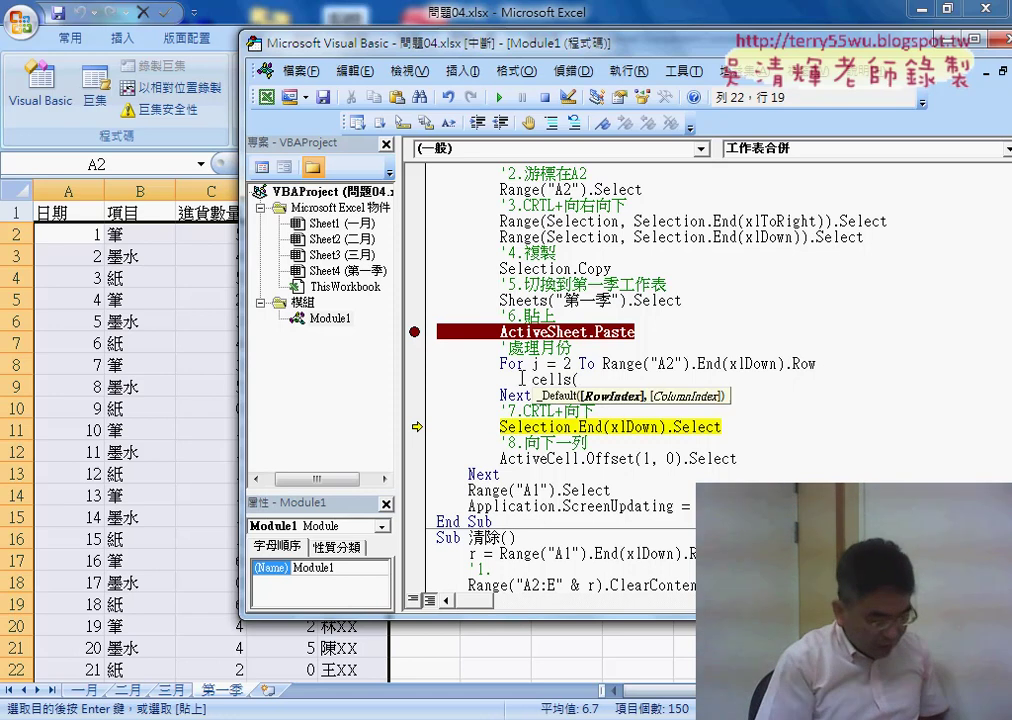
text(j,)
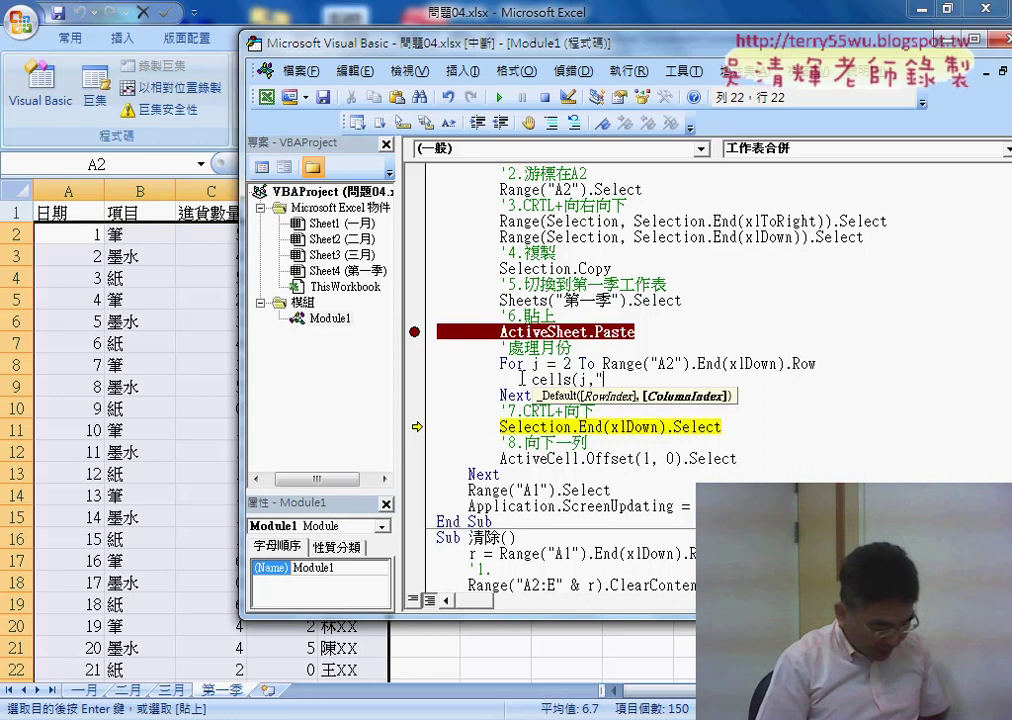
text())
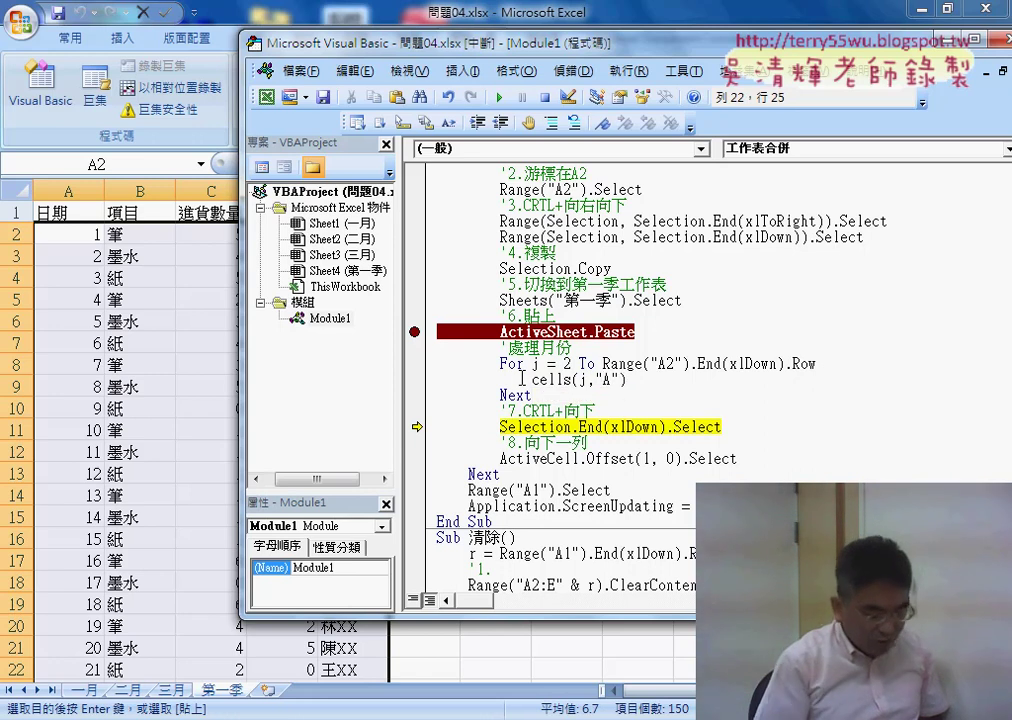
text(=sheets)
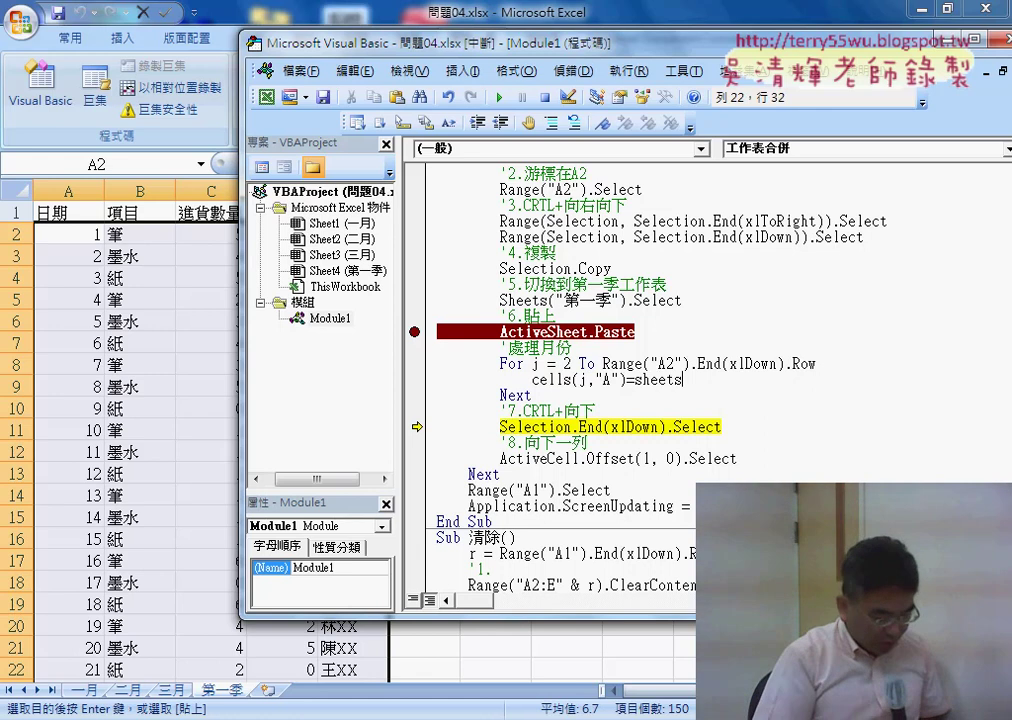
text((i)
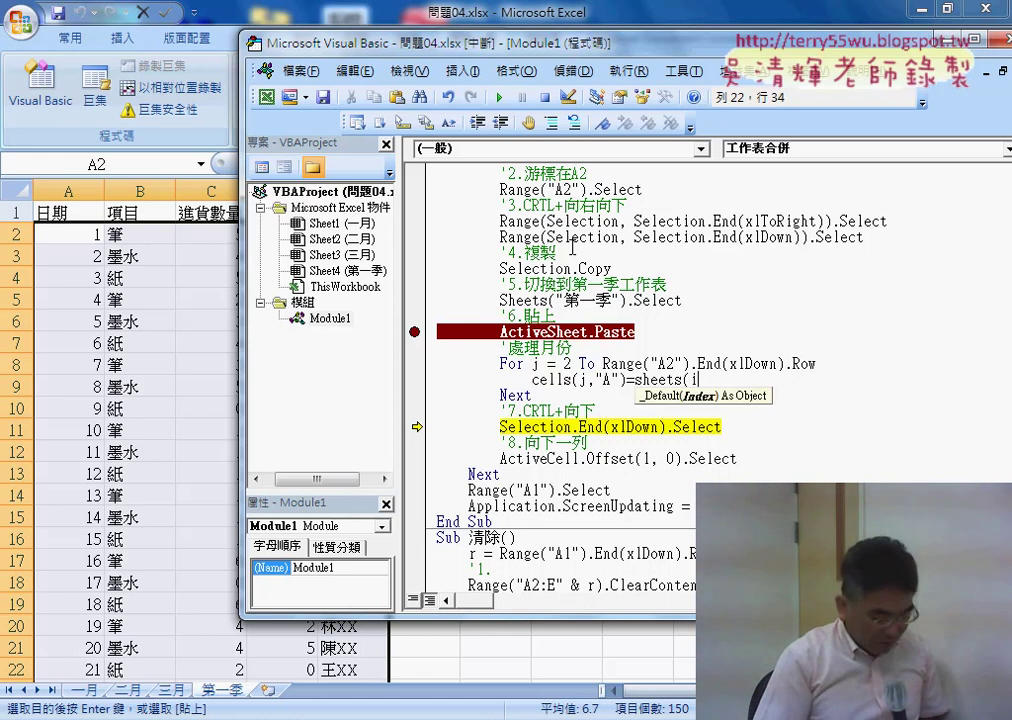
text().n)
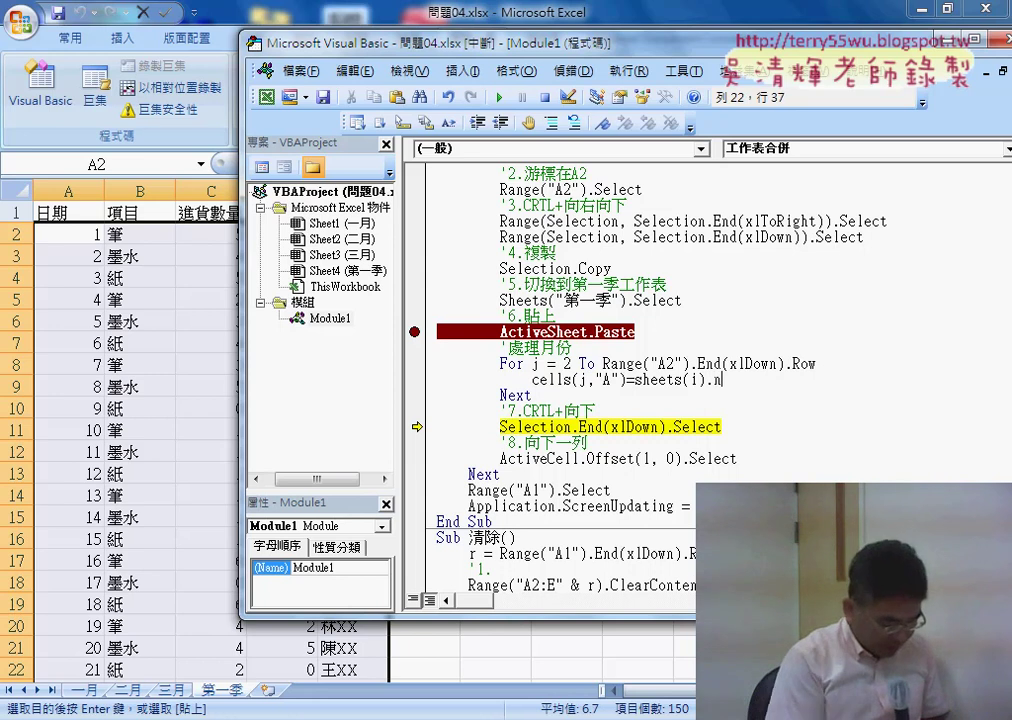
text(ame)
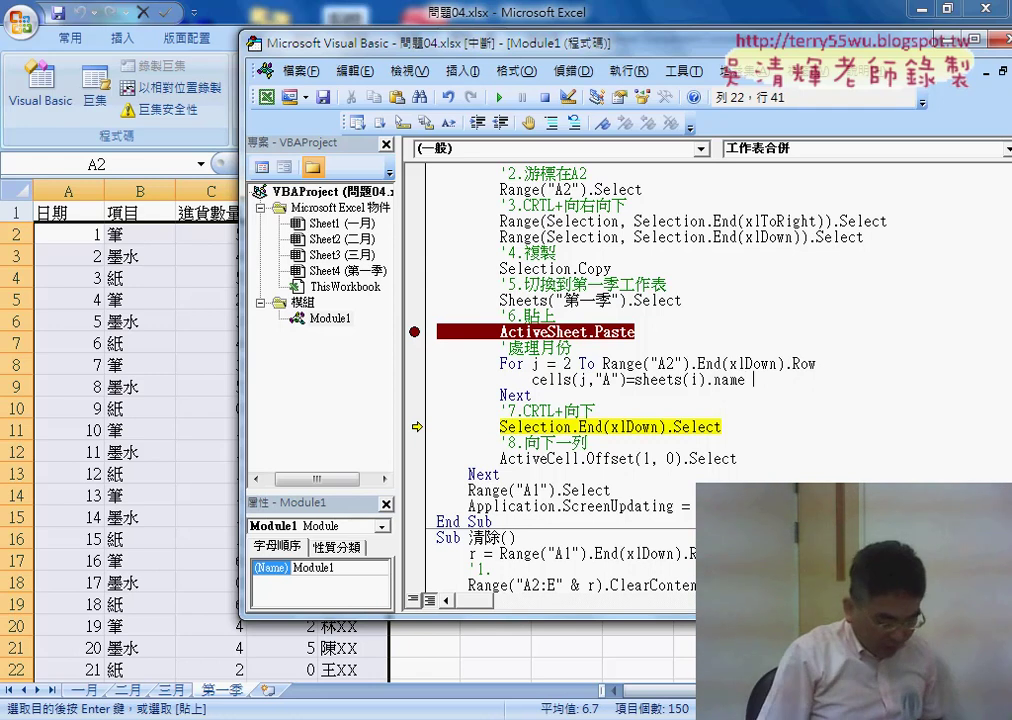
text(&)
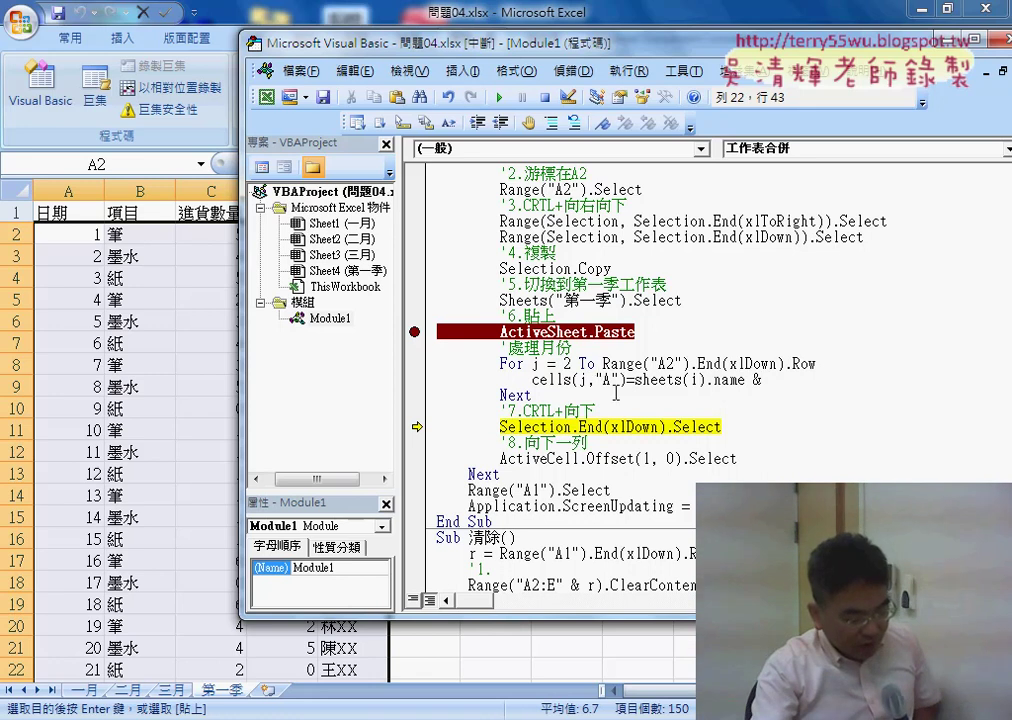
drag(626, 380, 539, 380)
key(ctrl+c)
key(End)
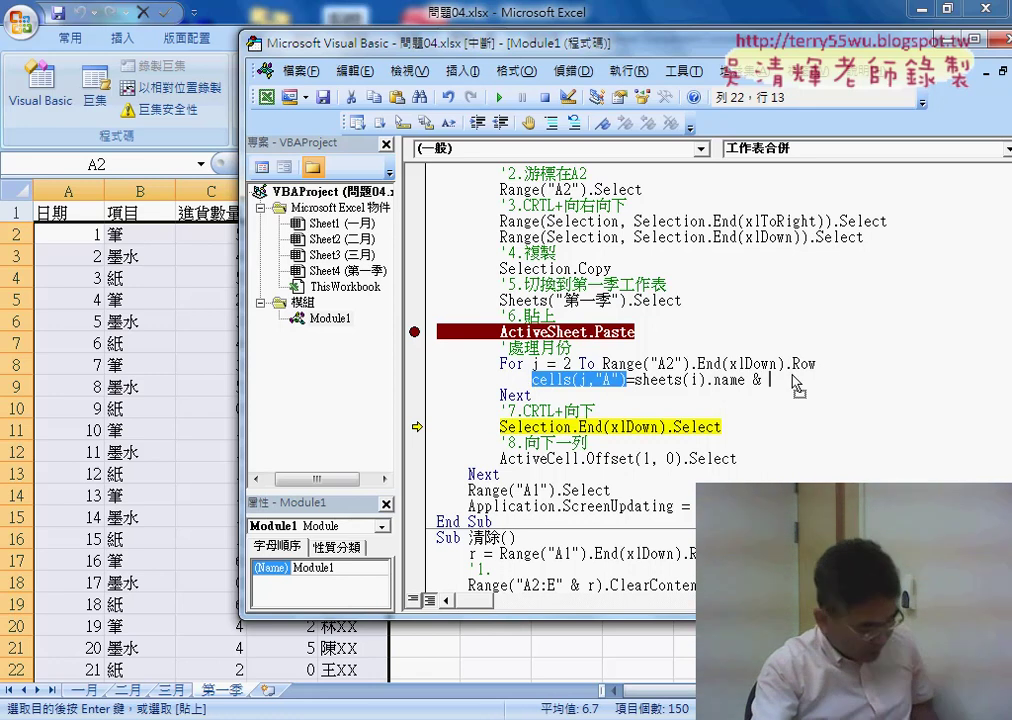
key(ctrl+v)
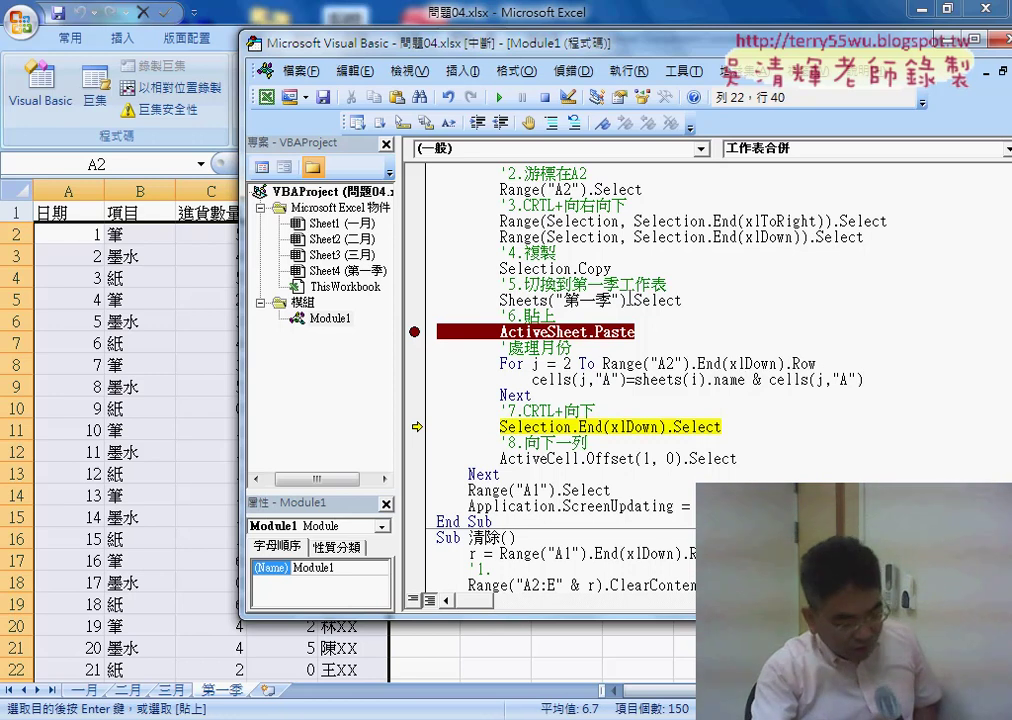
click(901, 385)
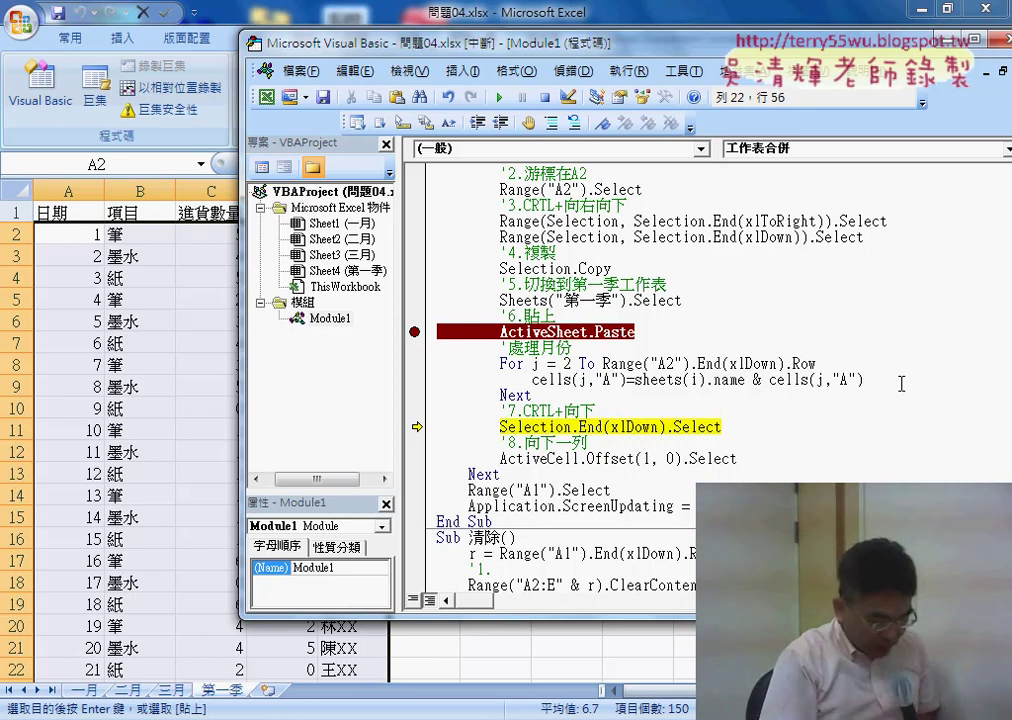
text(&)
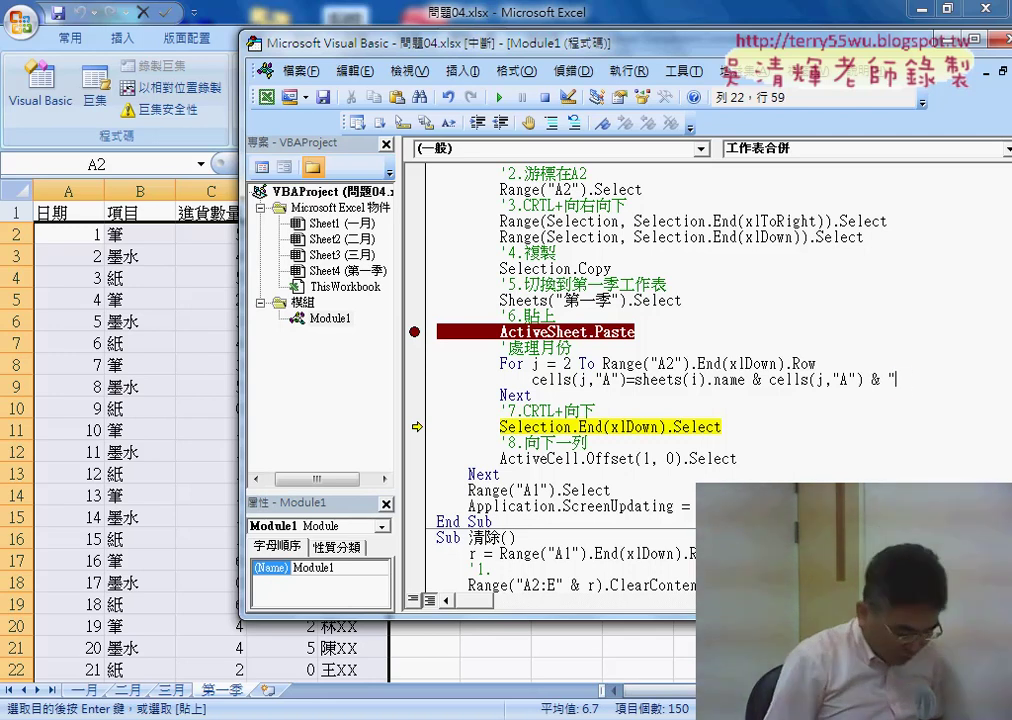
text(日)
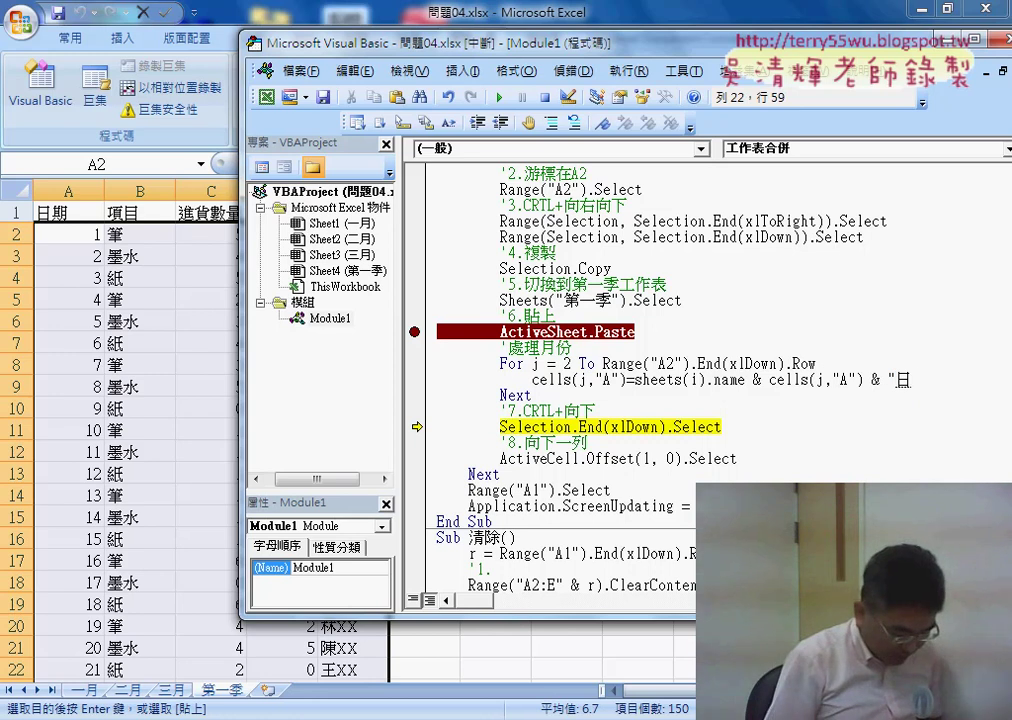
text(")
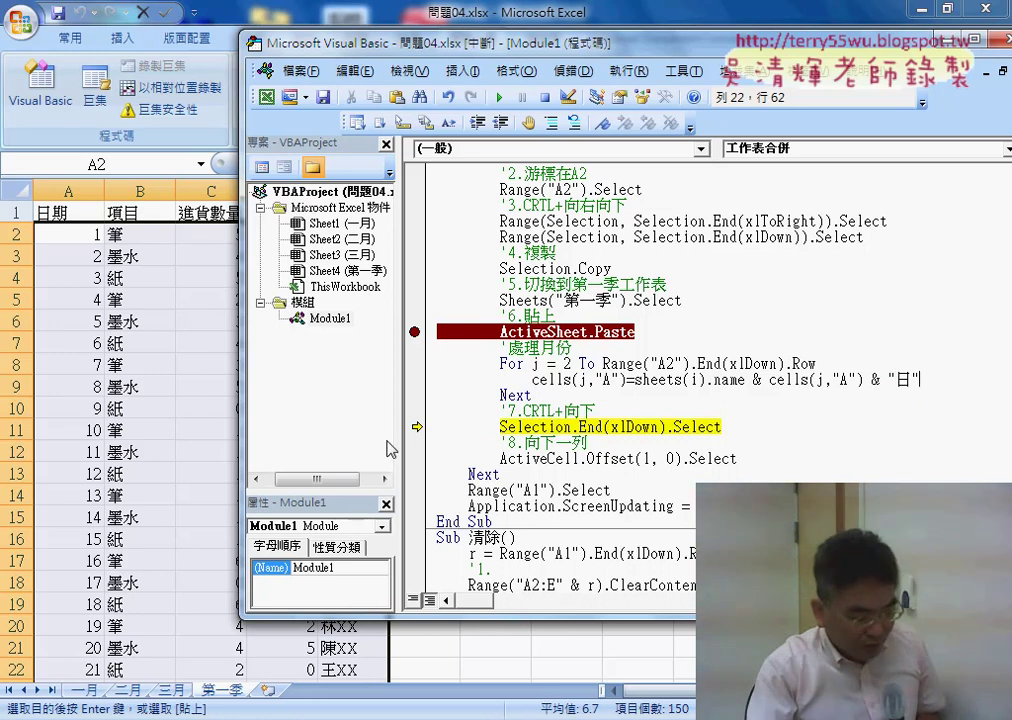
Step: Move execution back to the paste line and step the loop until A10 reads 一月10日
drag(416, 426, 416, 331)
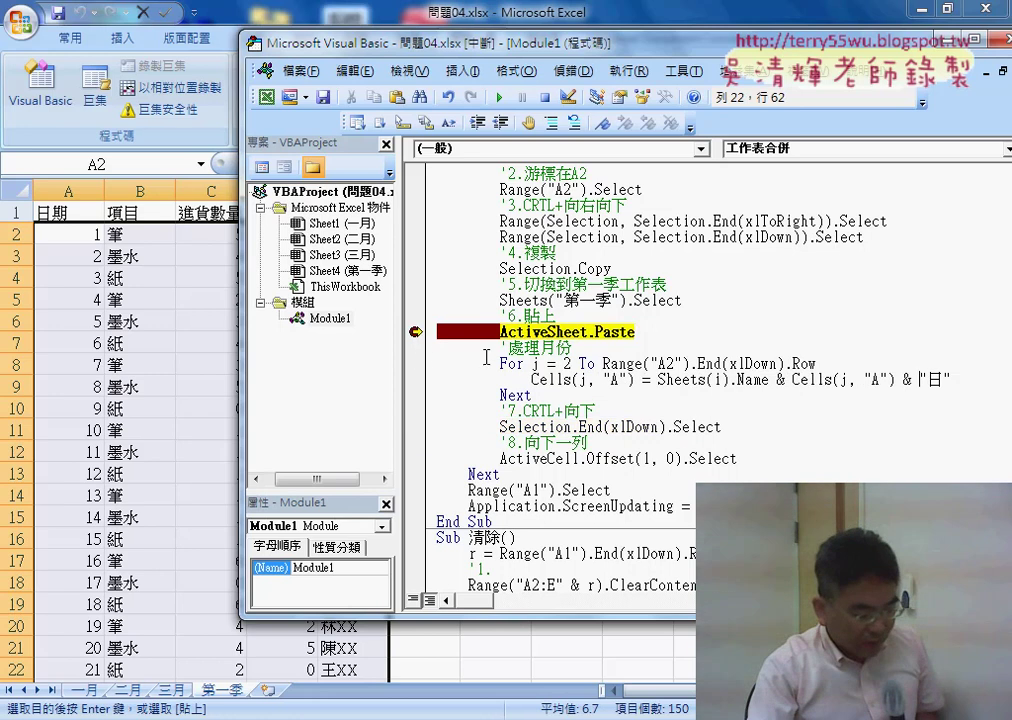
key(F8)
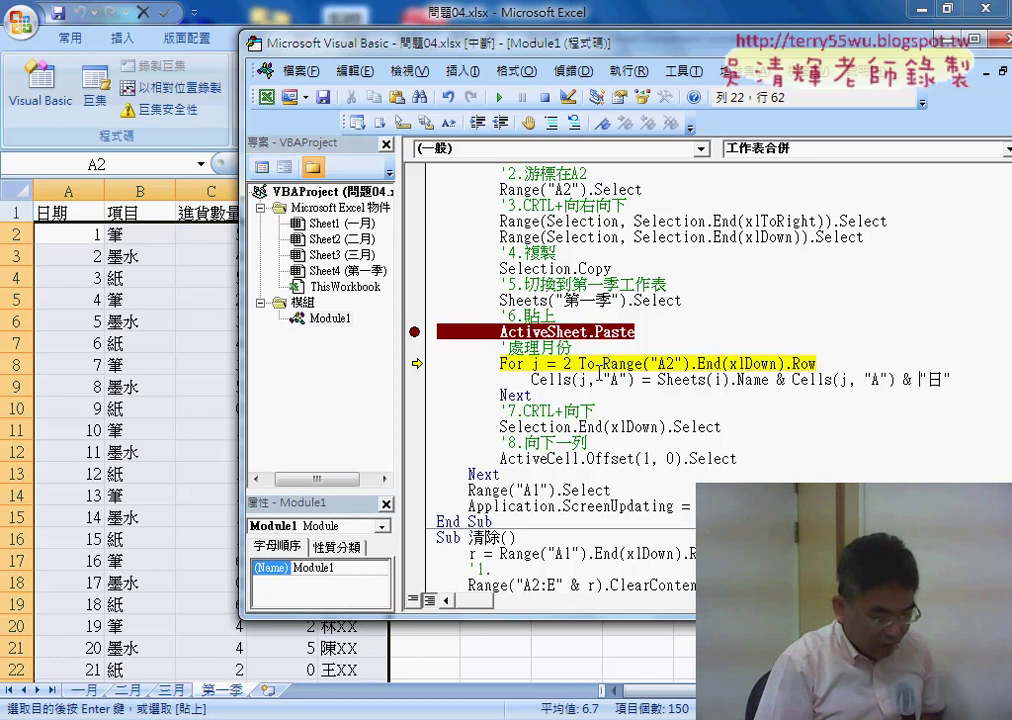
key(F8)
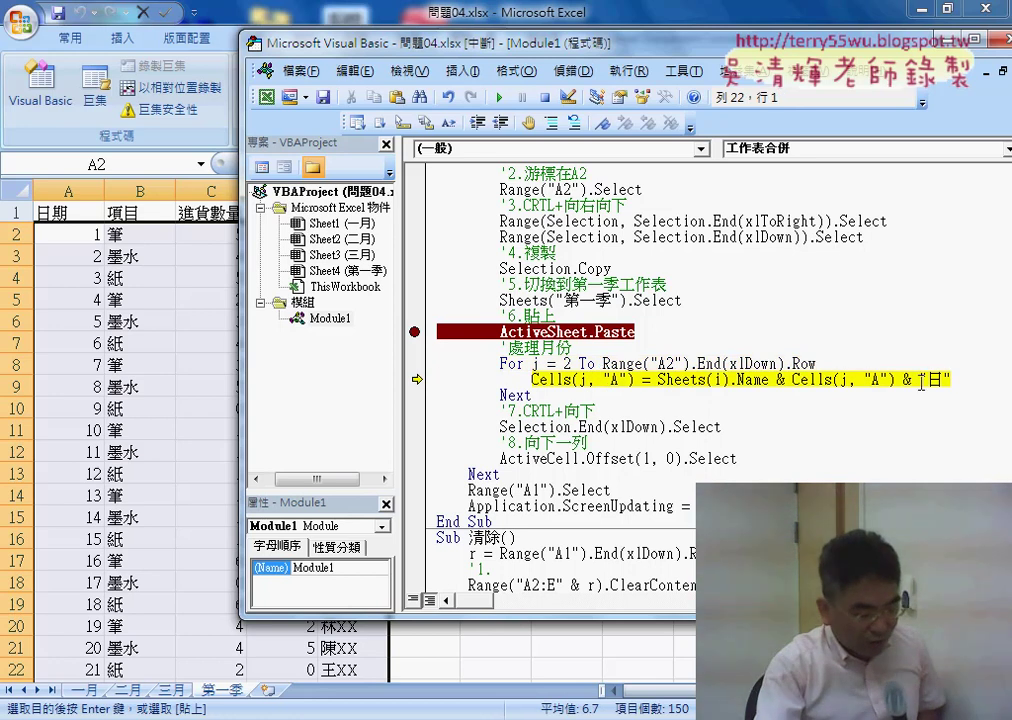
drag(950, 380, 659, 381)
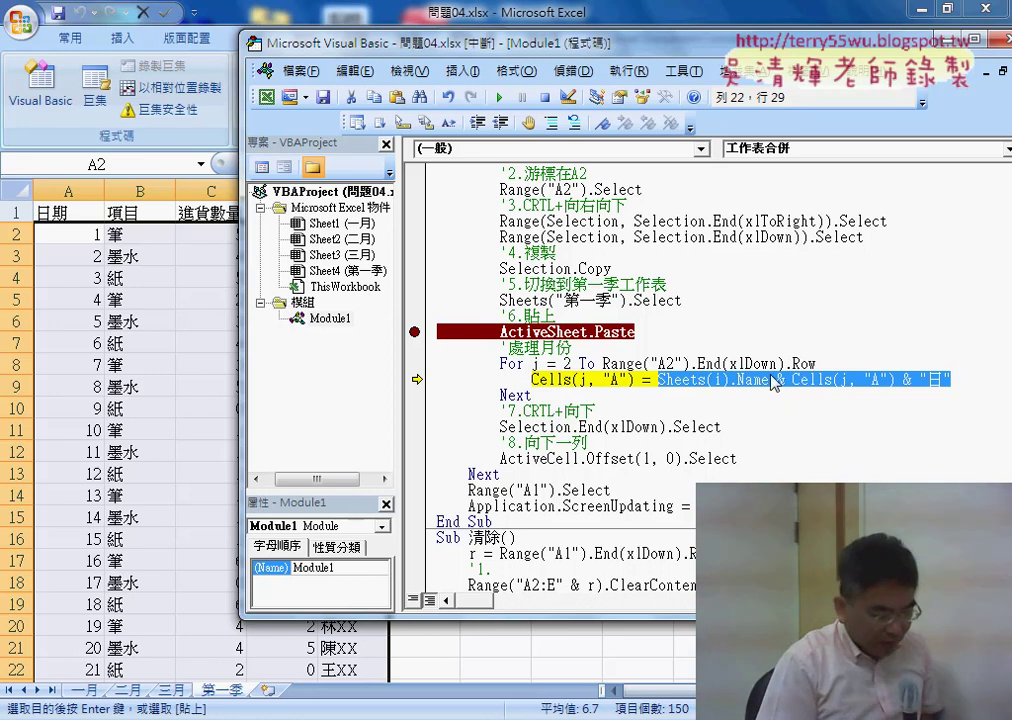
key(F8)
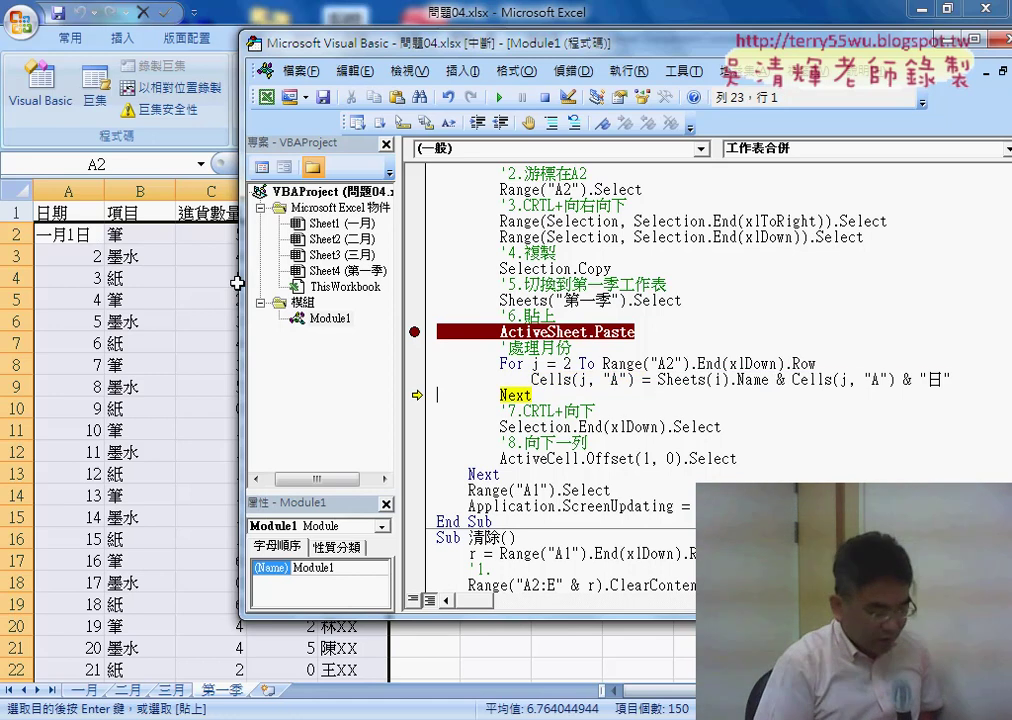
key(F8)
key(F8)
key(F8)
key(F8)
key(F8)
key(F8)
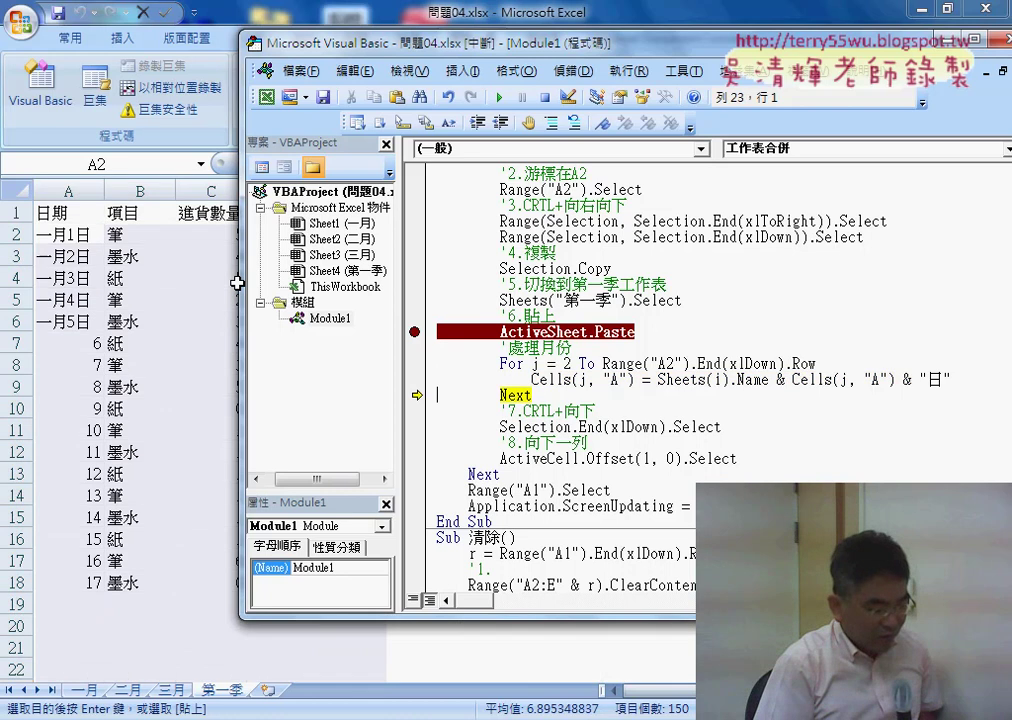
key(F8)
key(F8)
key(F8)
key(F8)
key(F8)
key(F8)
key(F8)
key(F8)
key(F8)
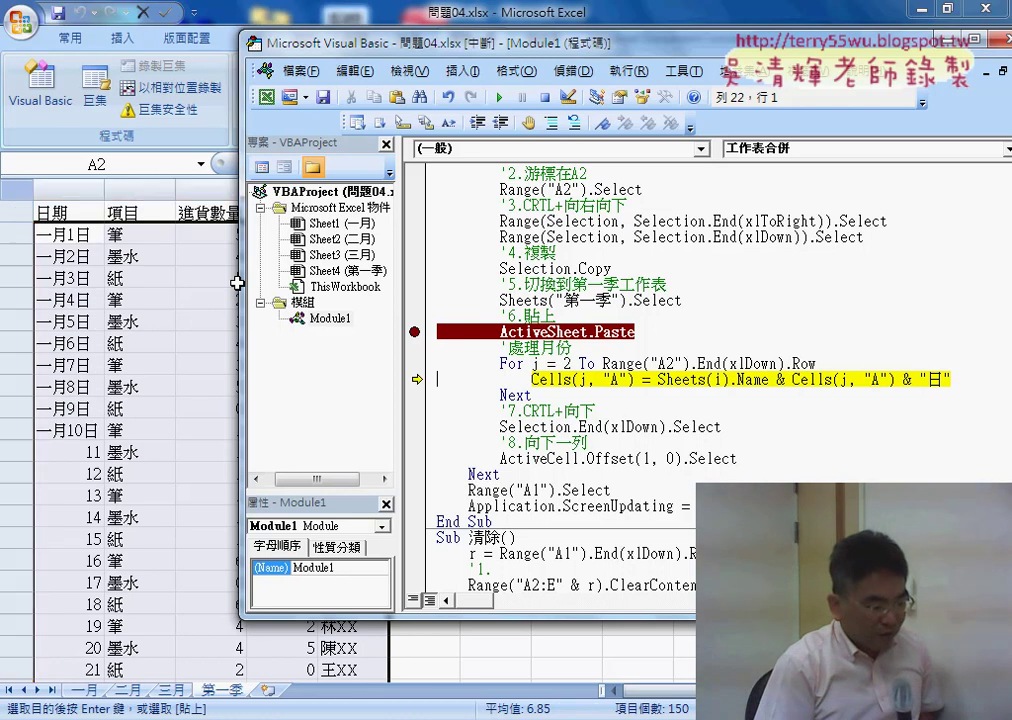
key(F8)
key(F8)
key(F8)
key(F8)
key(F8)
key(F8)
key(F8)
key(F8)
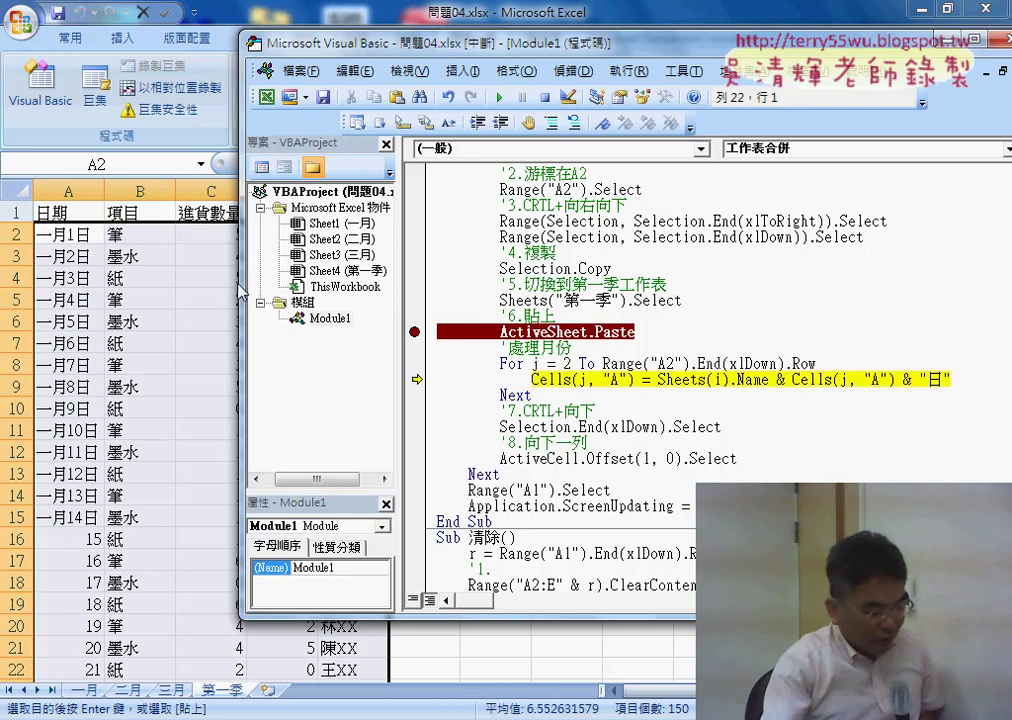
Step: Break on Selection.End(xlDown).Select, run to it, and check 一月1日–一月30日 in 第一季
click(415, 427)
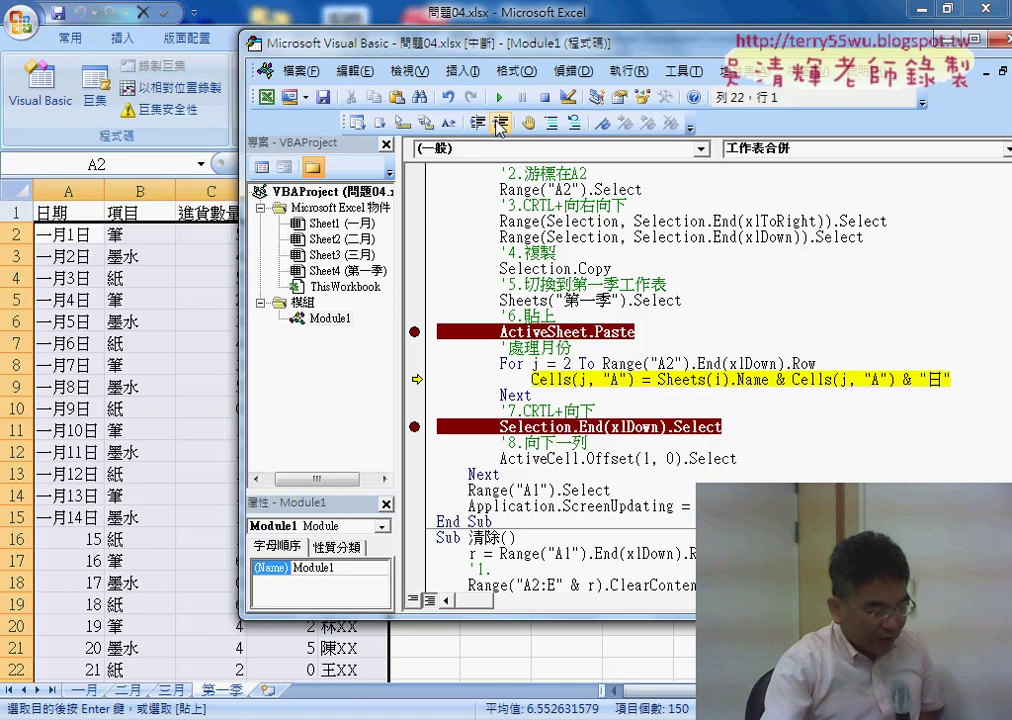
click(499, 98)
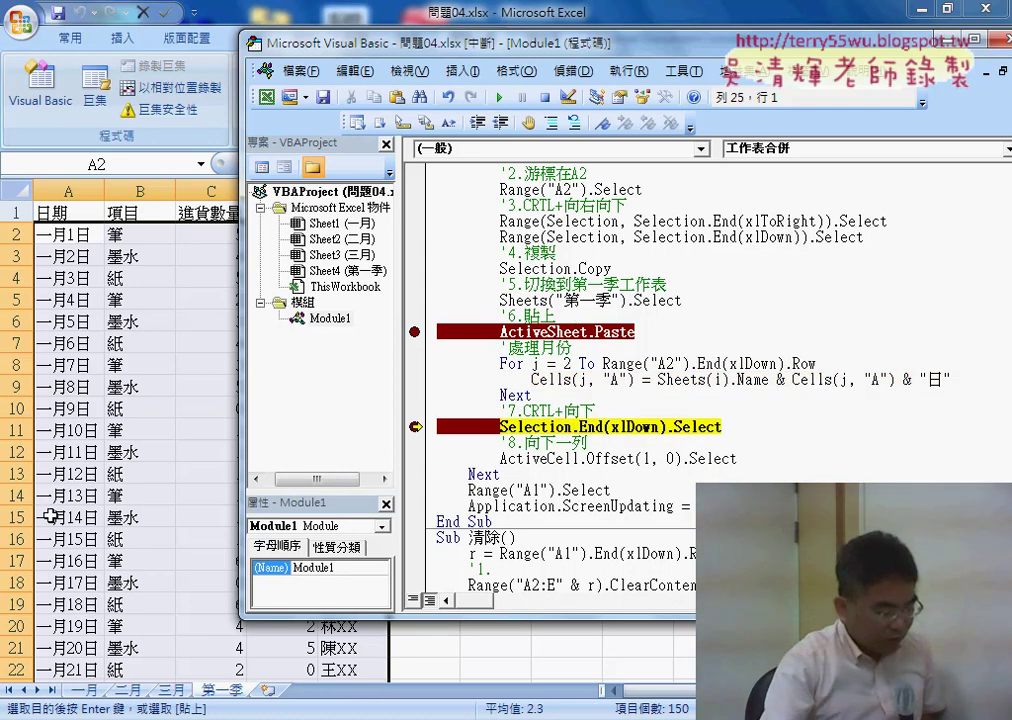
click(34, 406)
scroll(70, 505, down, 3)
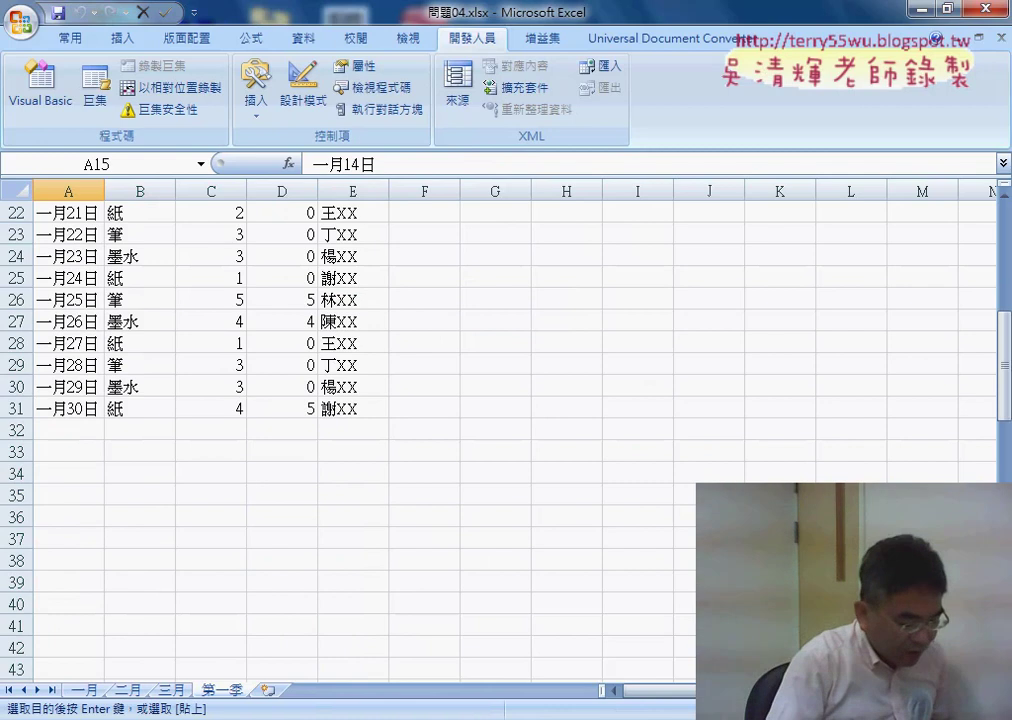
Step: Continue to the Paste breakpoint and paste the next month's rows at A32
click(675, 594)
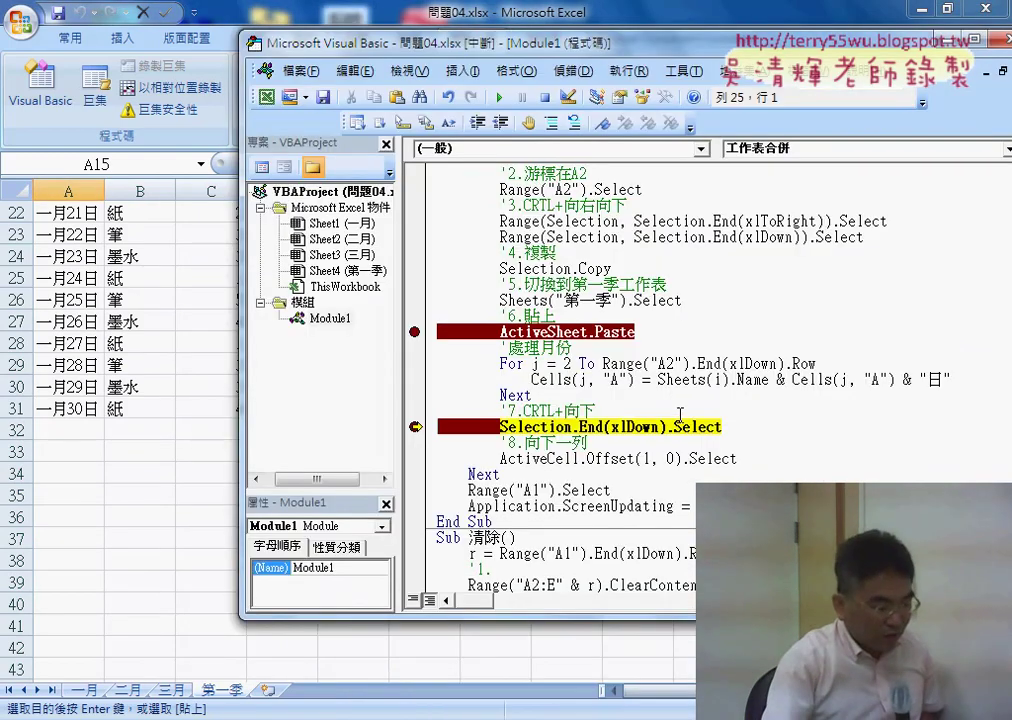
click(499, 97)
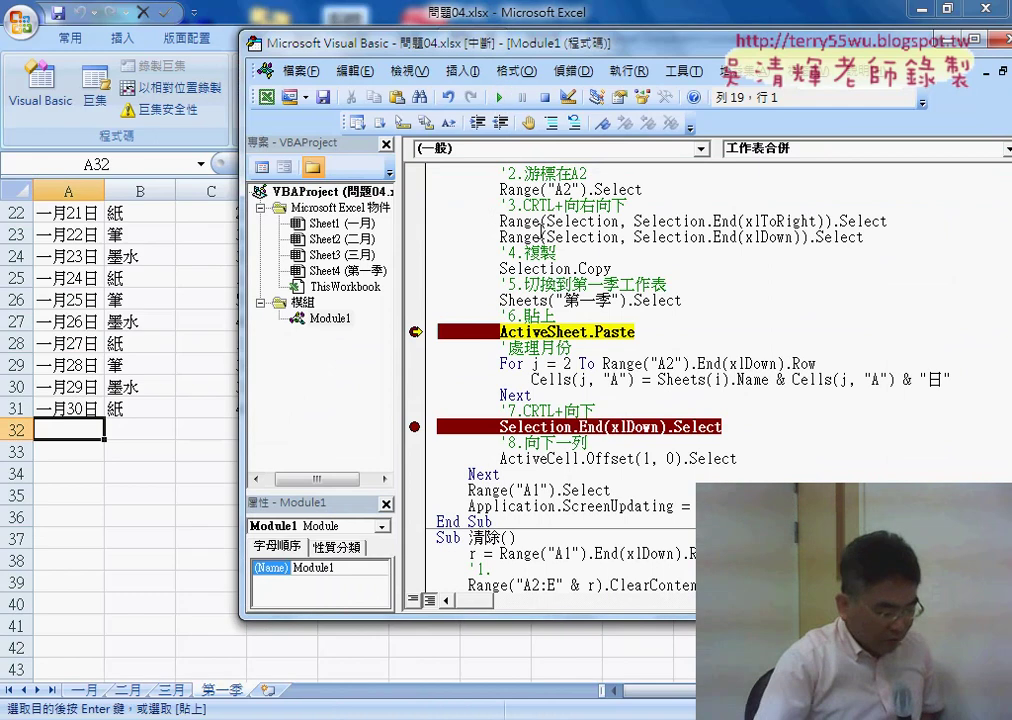
key(F8)
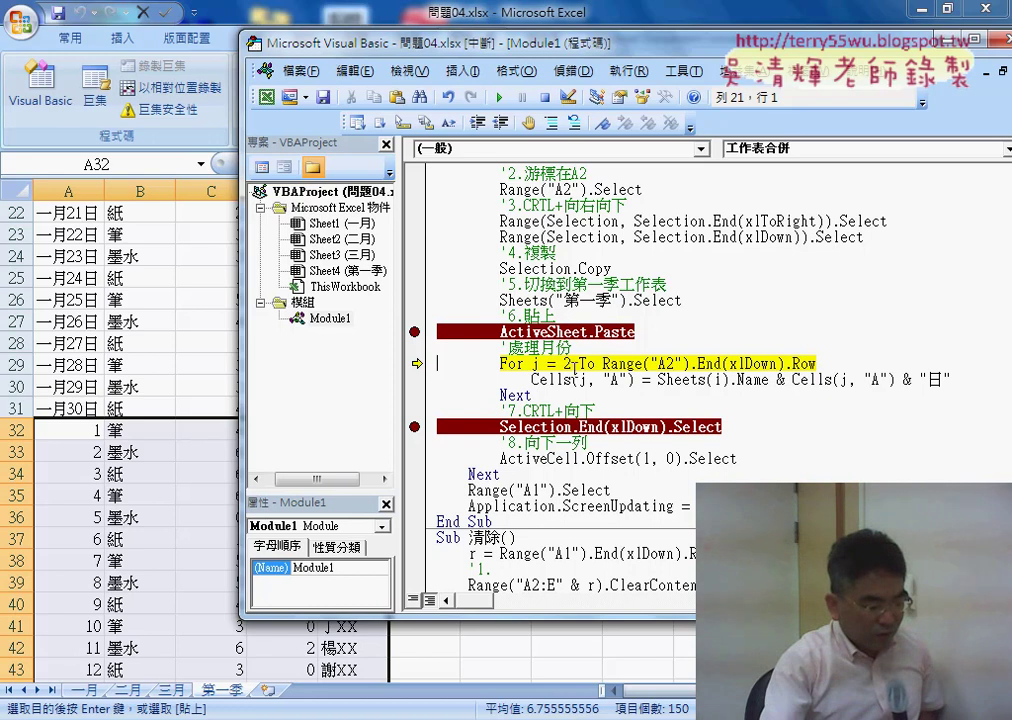
Step: Highlight the loop's start value 2, its end-row expression, and the sheet-name part to explain them
double_click(569, 364)
drag(603, 364, 817, 364)
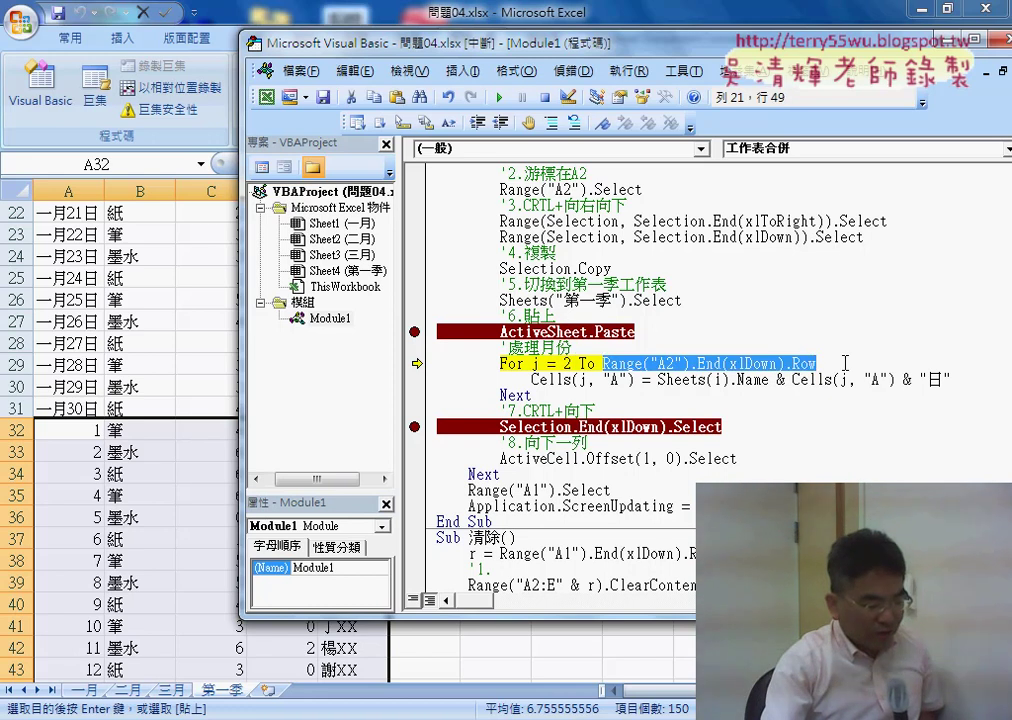
drag(658, 380, 740, 380)
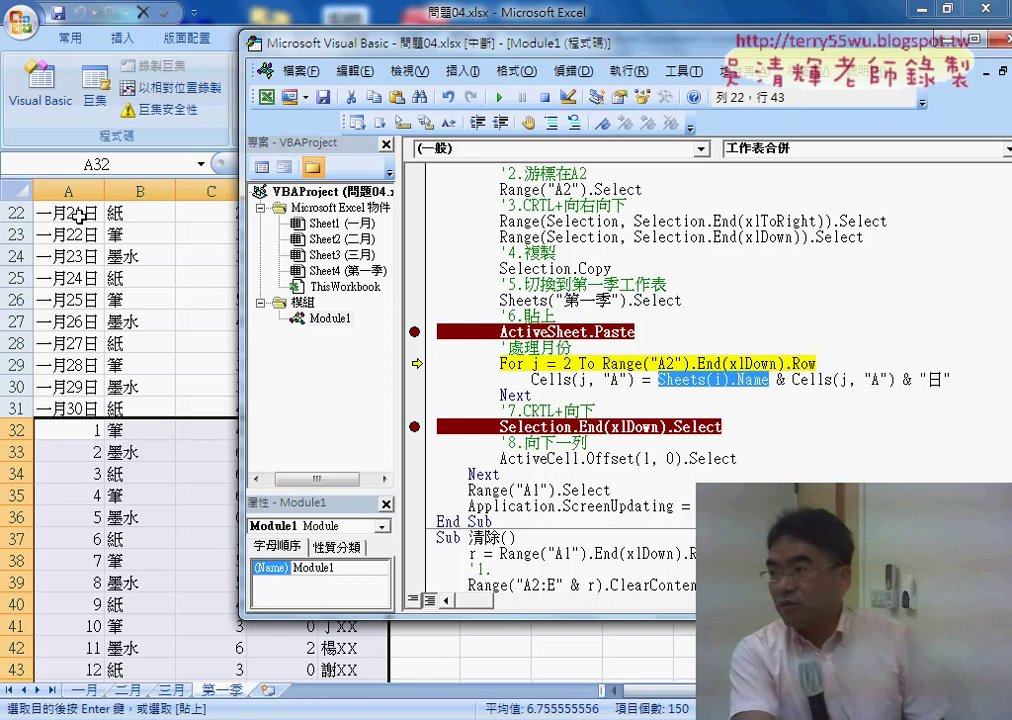
double_click(566, 364)
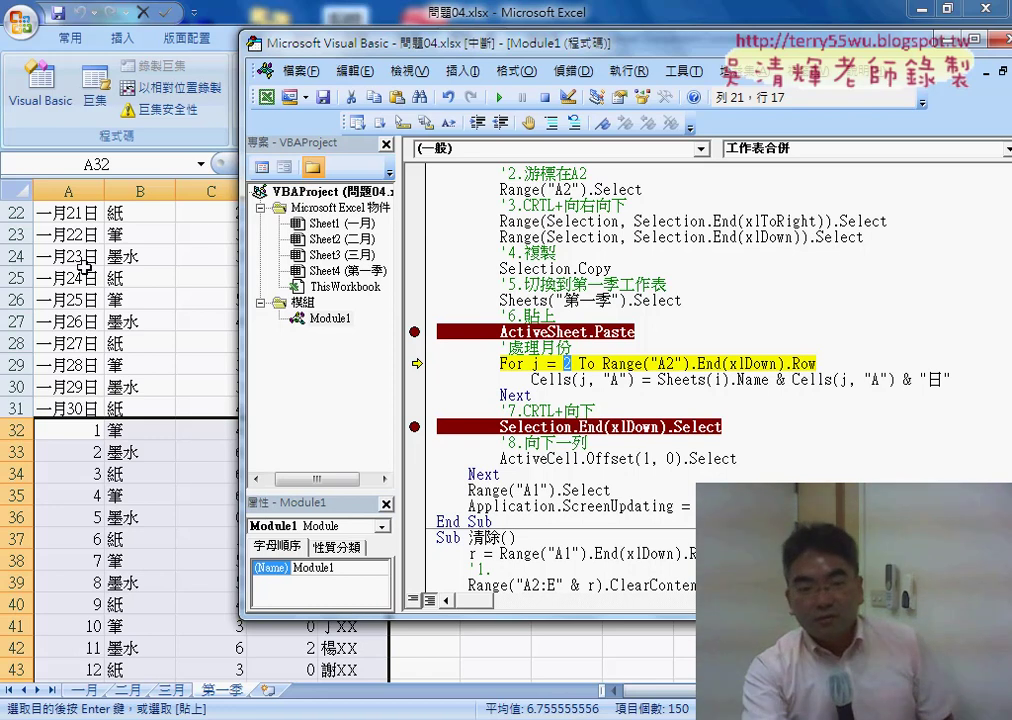
click(75, 234)
scroll(70, 236, up, 6)
scroll(70, 236, up, 1)
click(70, 236)
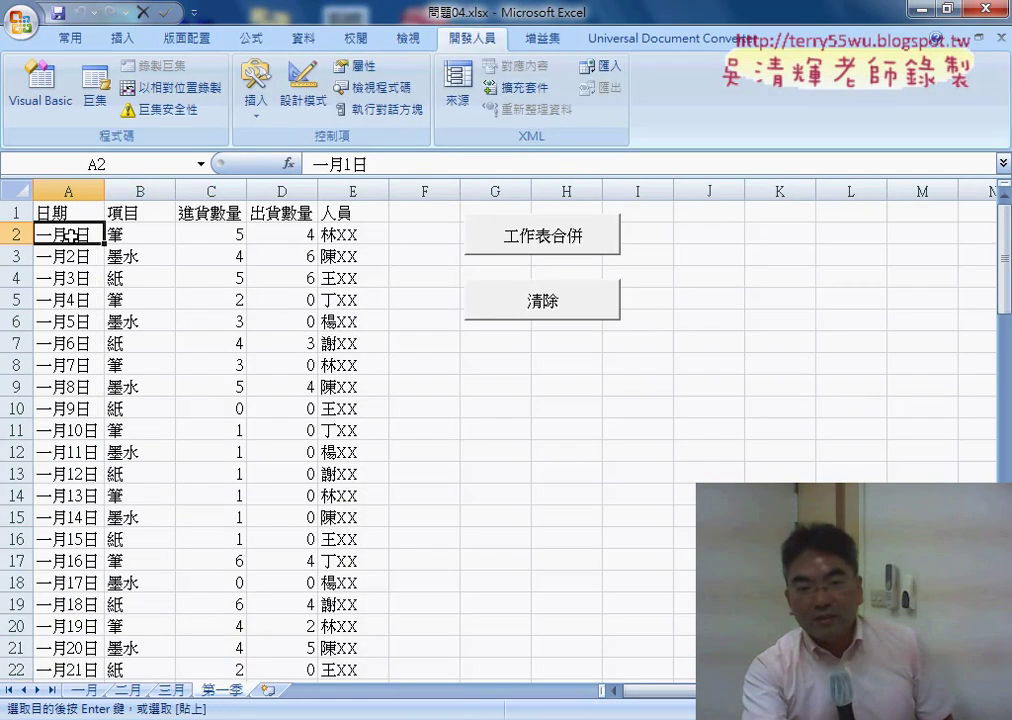
scroll(63, 346, down, 4)
scroll(63, 346, down, 1)
scroll(74, 279, up, 3)
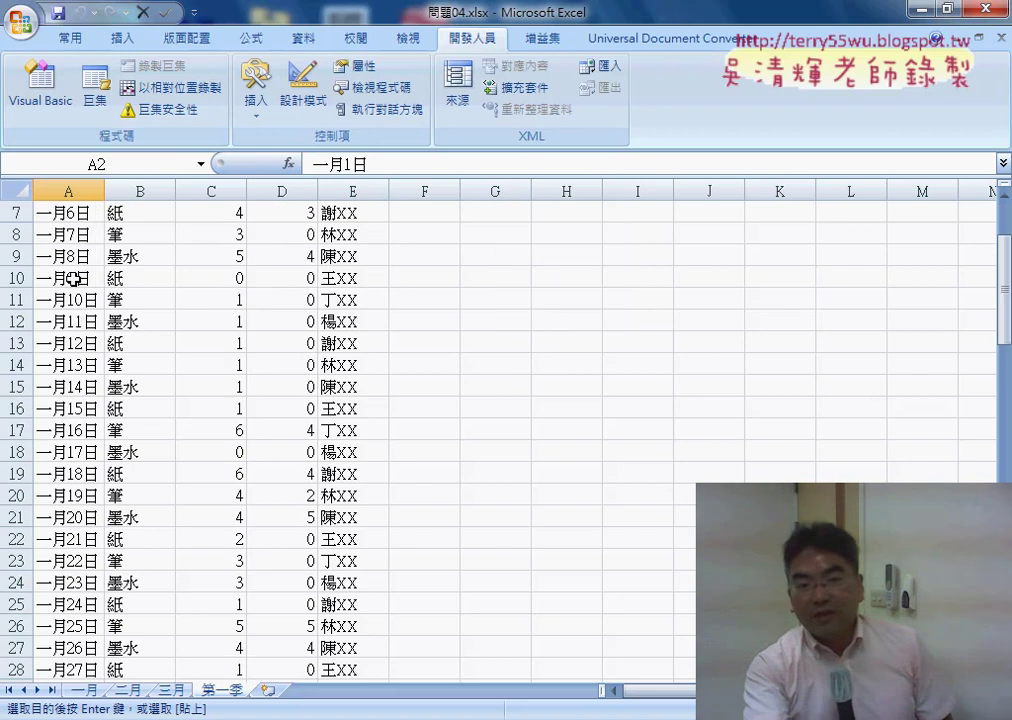
scroll(74, 279, up, 2)
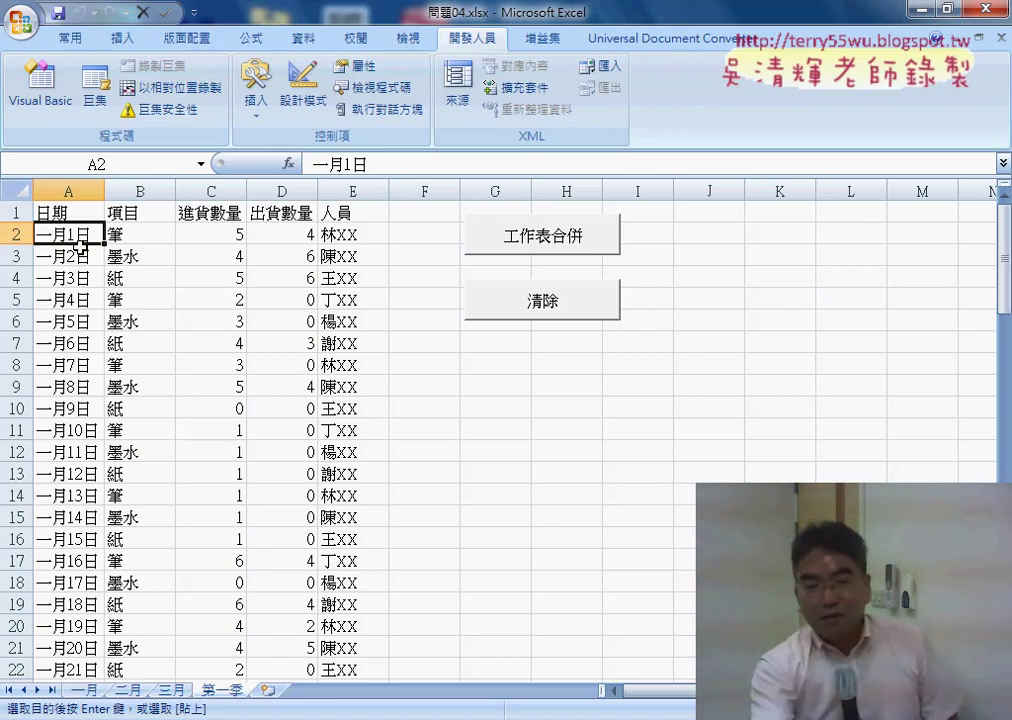
click(70, 430)
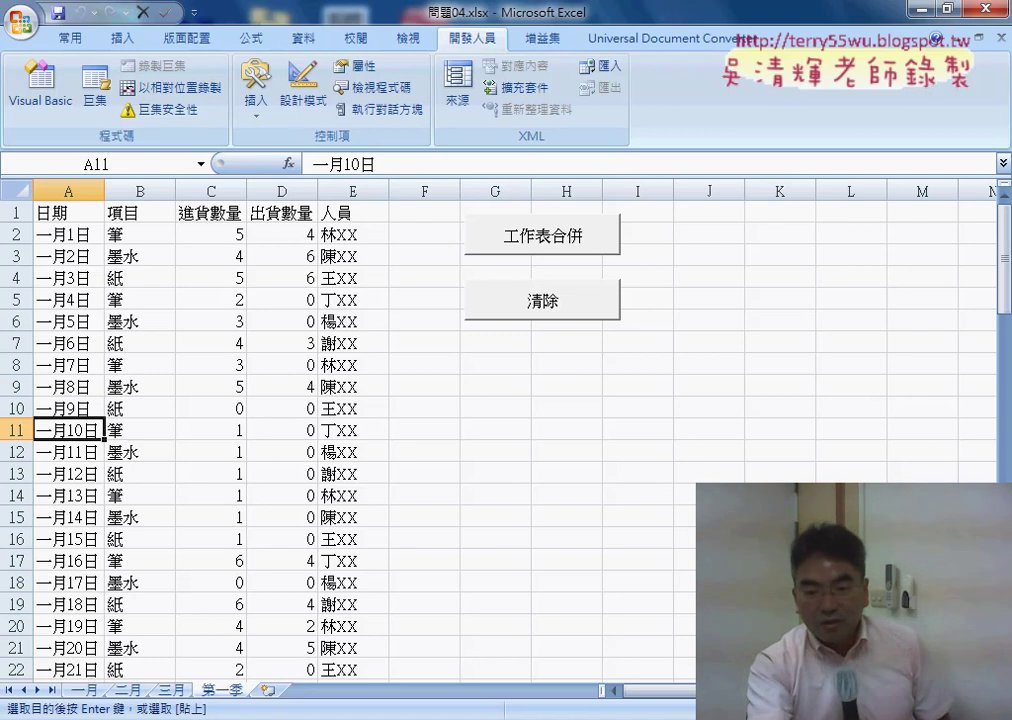
click(635, 590)
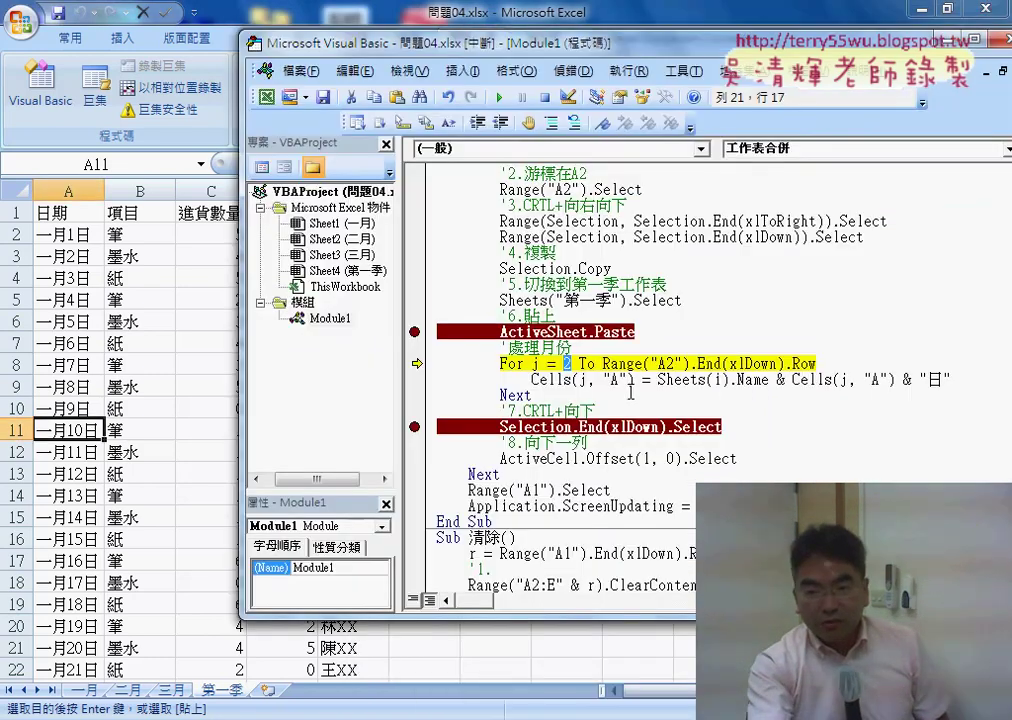
Step: Add the line If Len(Cells(j, "A")) < 3 Then at the top of the loop
click(822, 364)
key(Return)
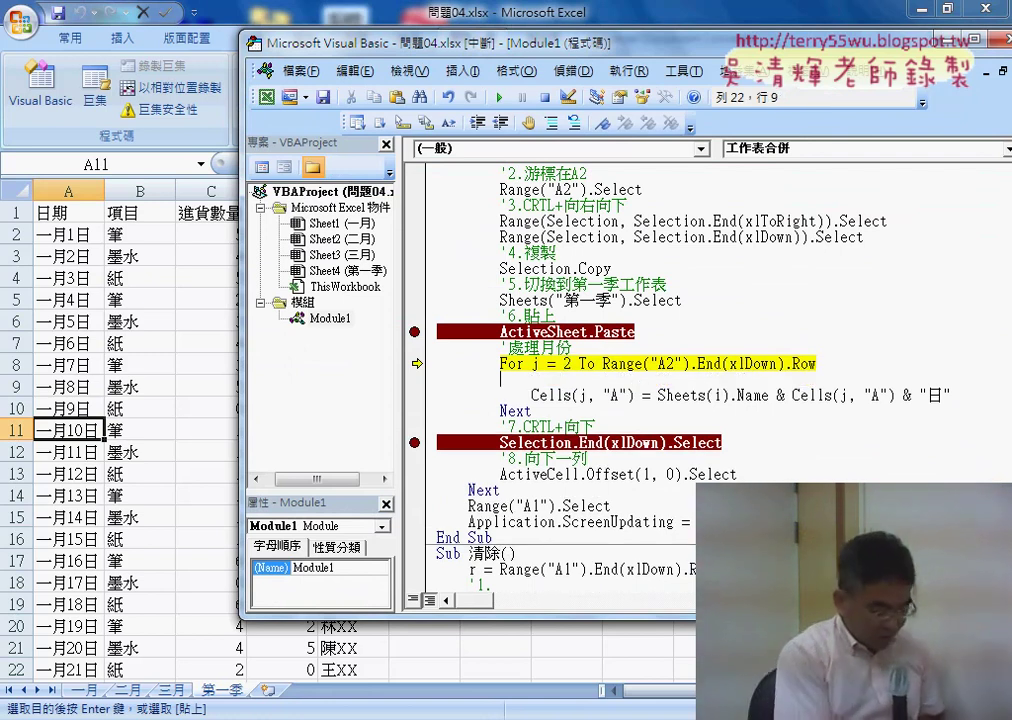
key(Tab)
text(d)
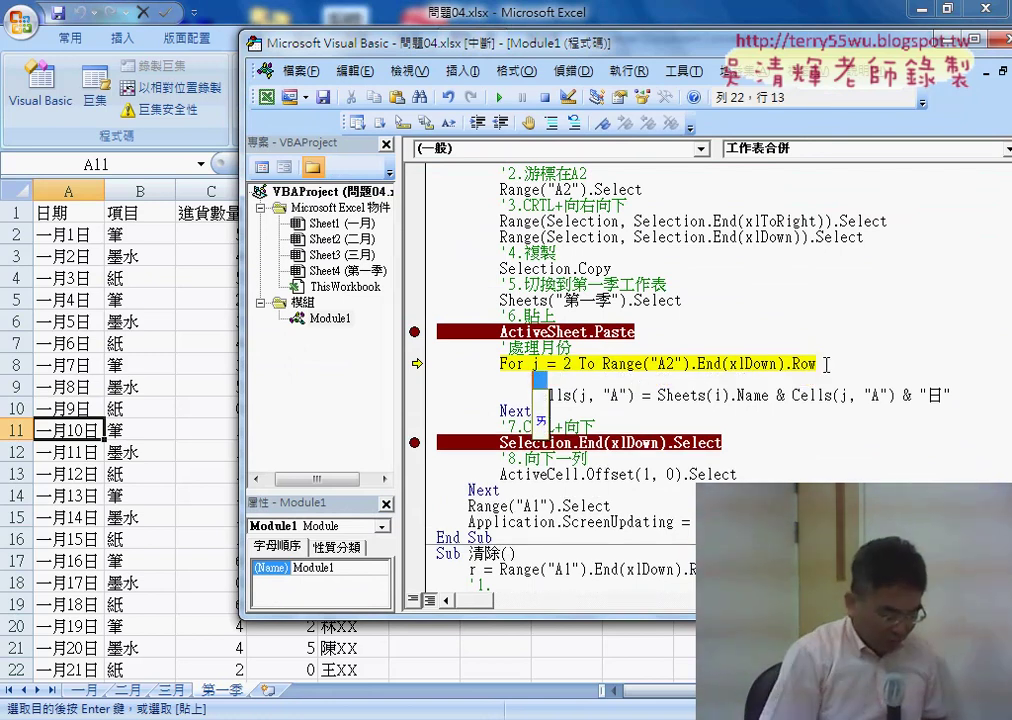
text(if )
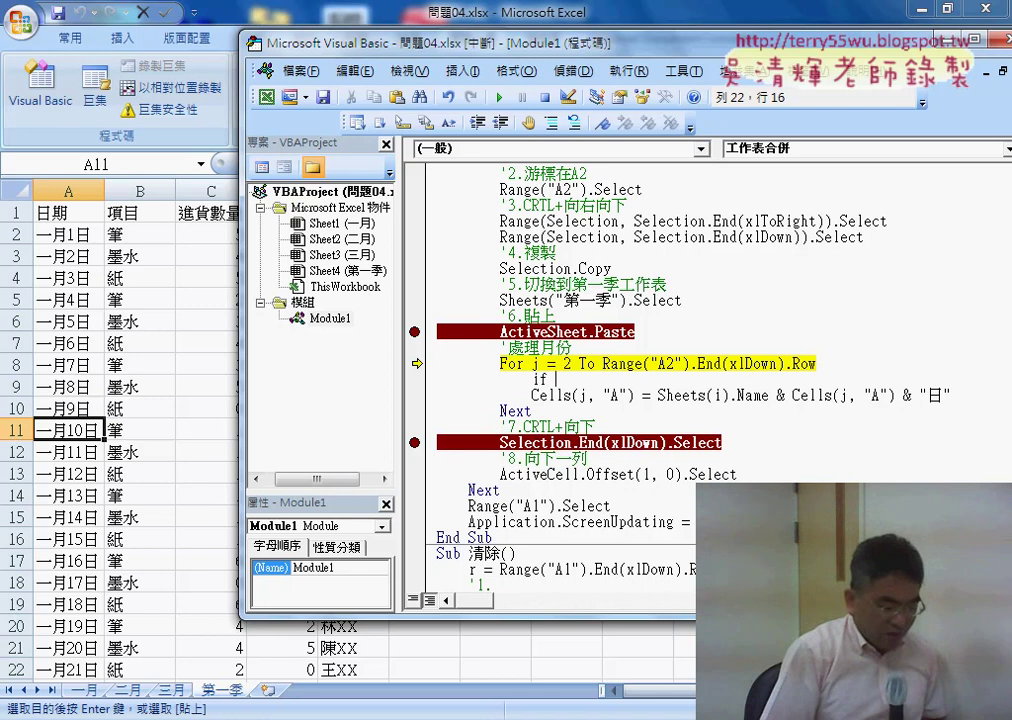
text(len)
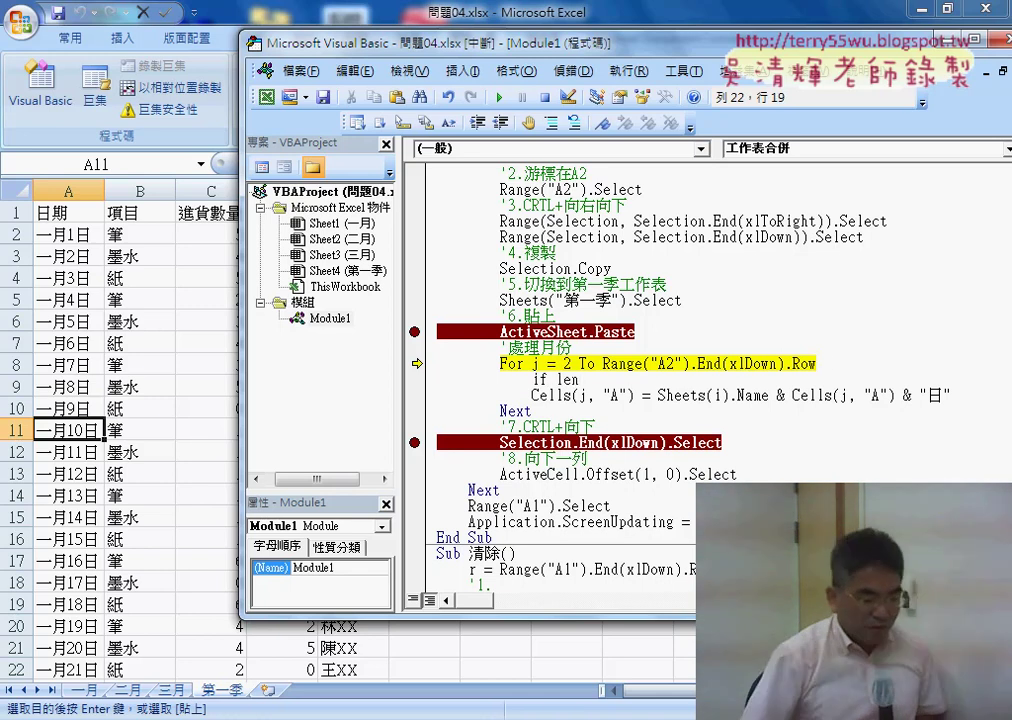
text(()
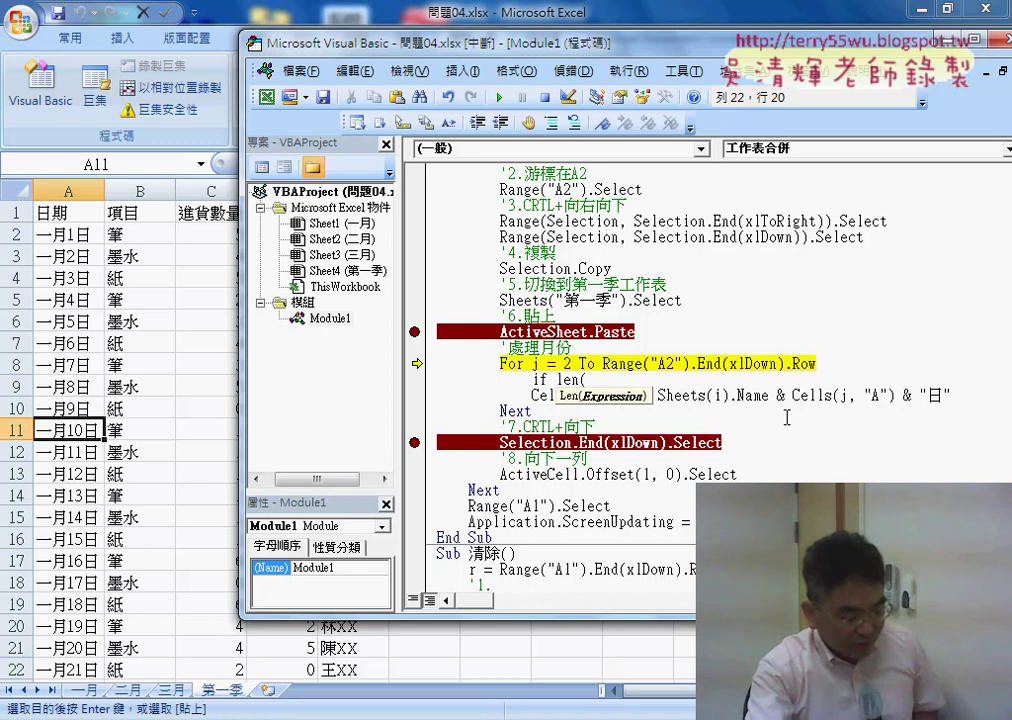
click(544, 400)
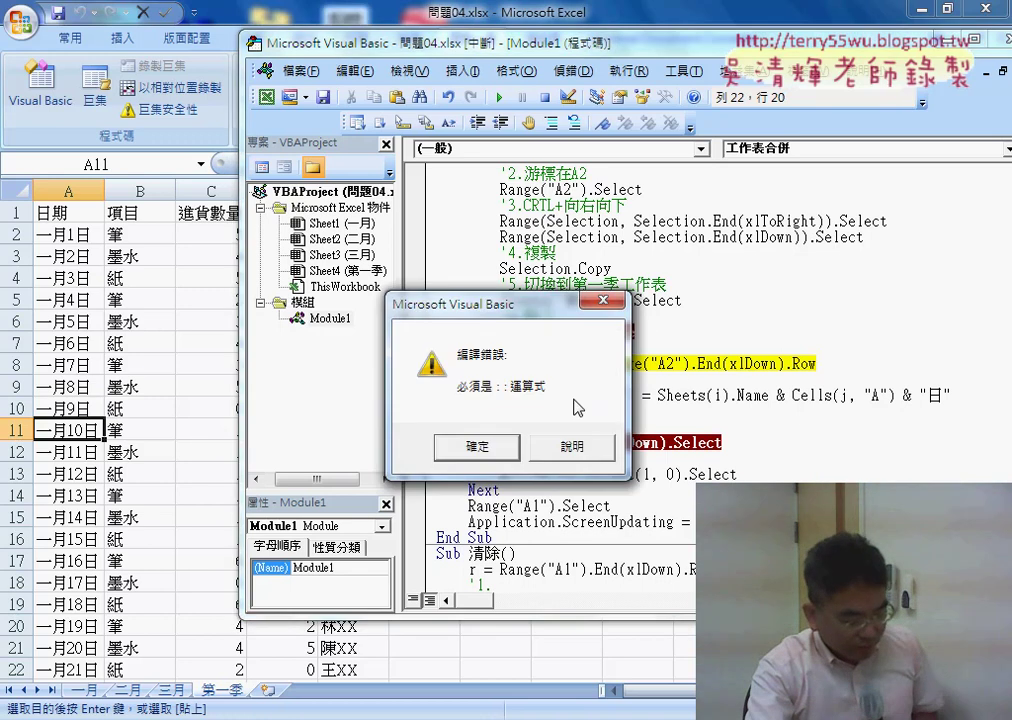
key(Return)
drag(533, 395, 632, 396)
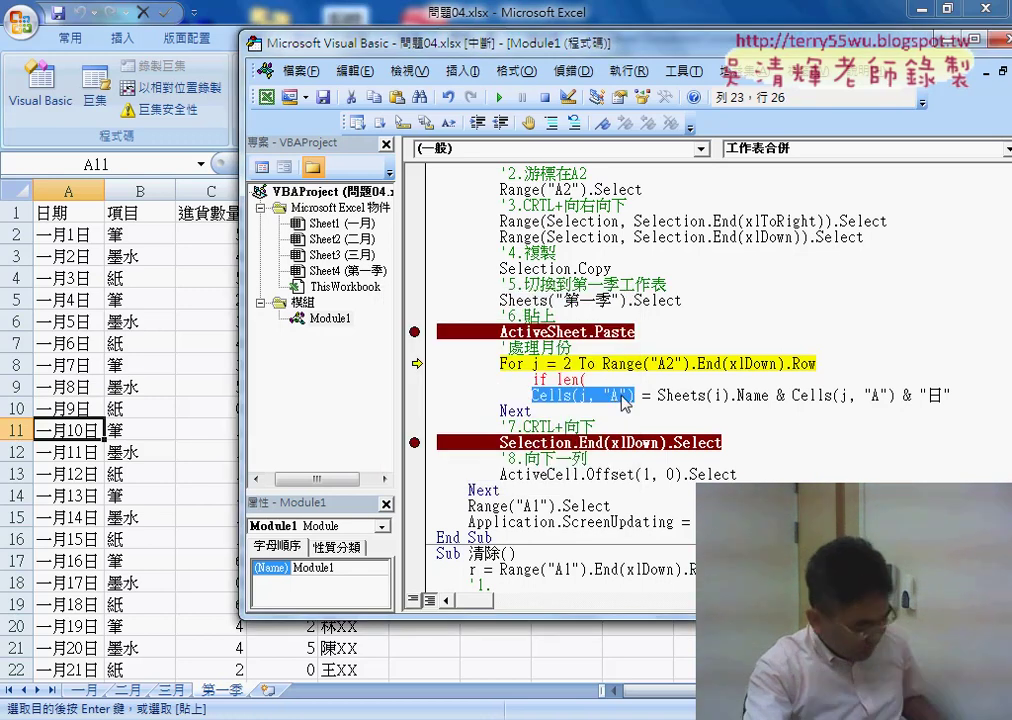
key(ctrl+c)
click(609, 379)
key(ctrl+v)
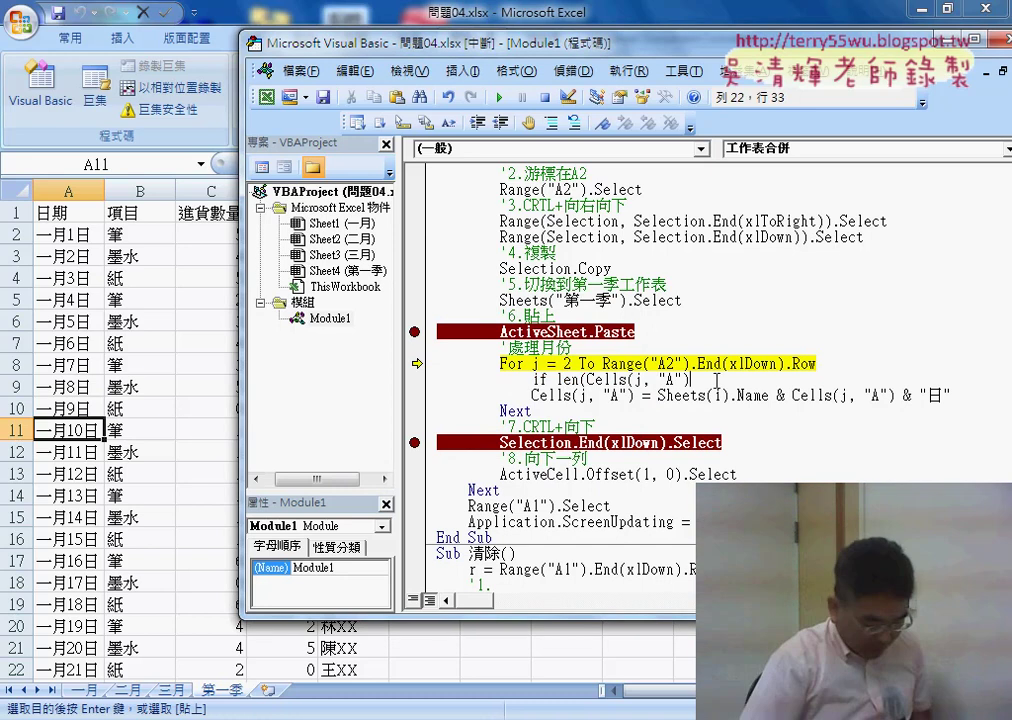
text())
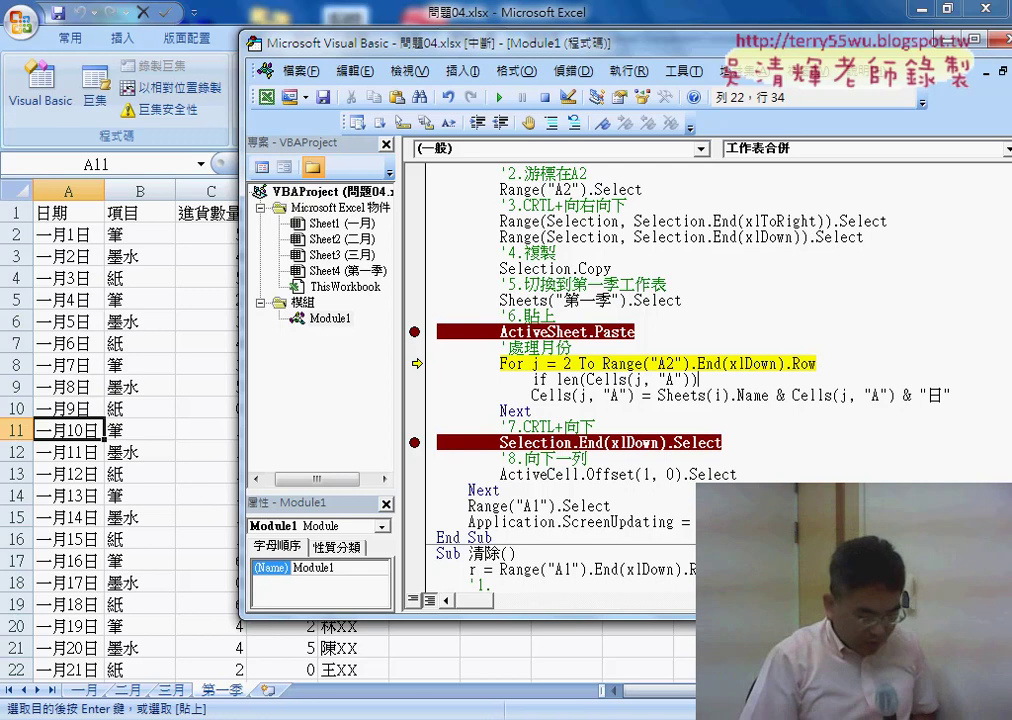
text(<)
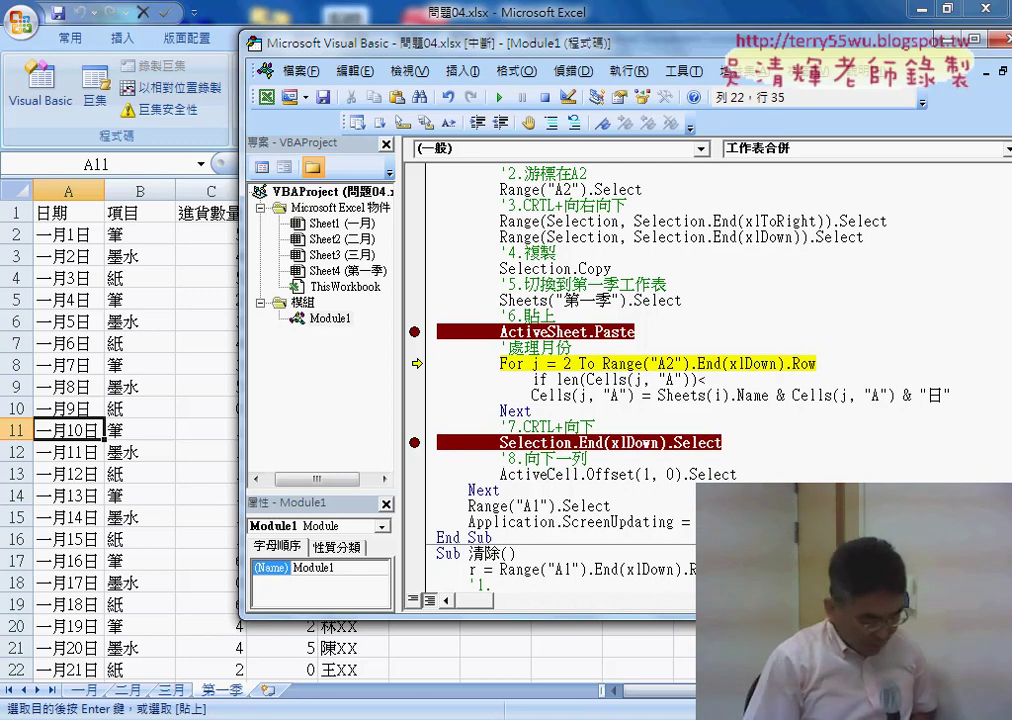
text(3 th)
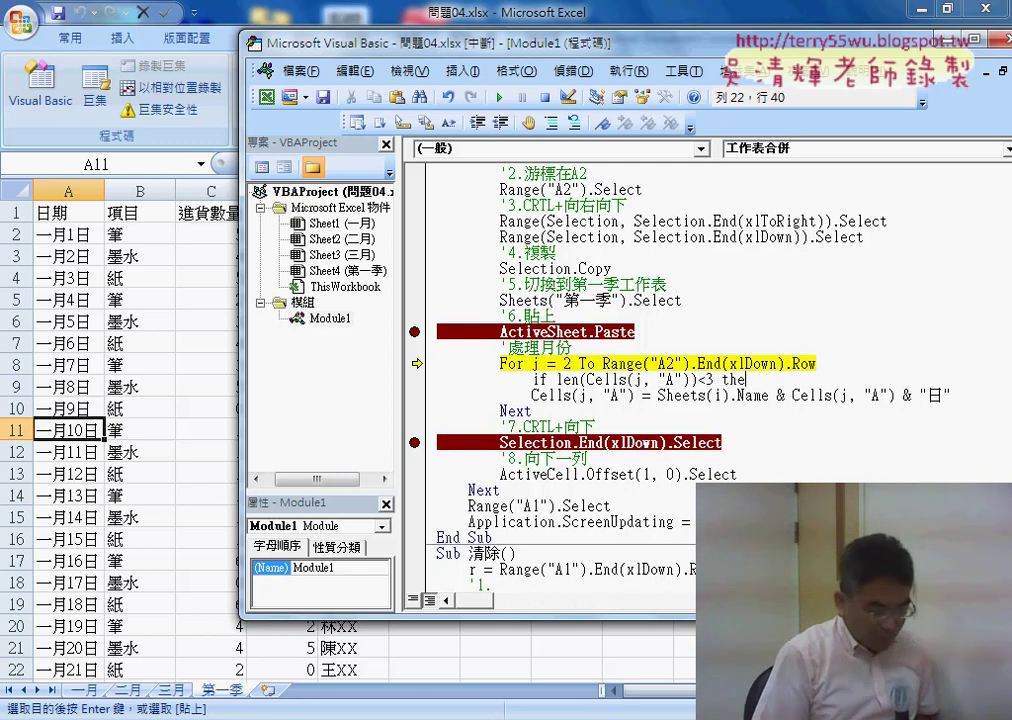
text(e)
key(Down)
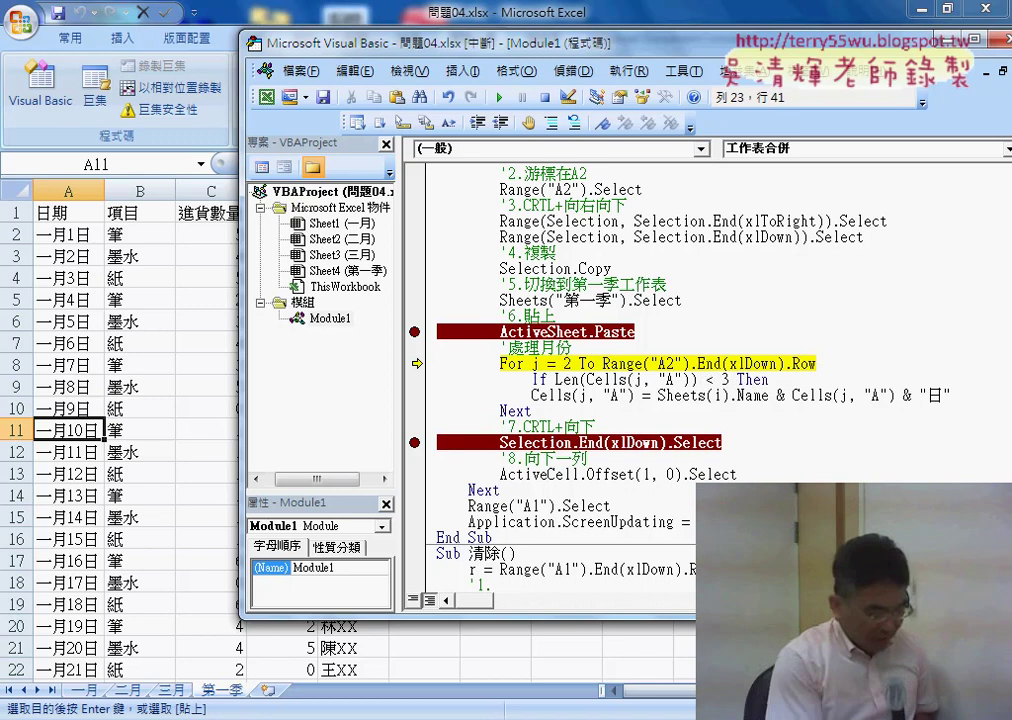
Step: Indent the date assignment under the If, close it with End If, and step onto the check
click(531, 395)
key(Tab)
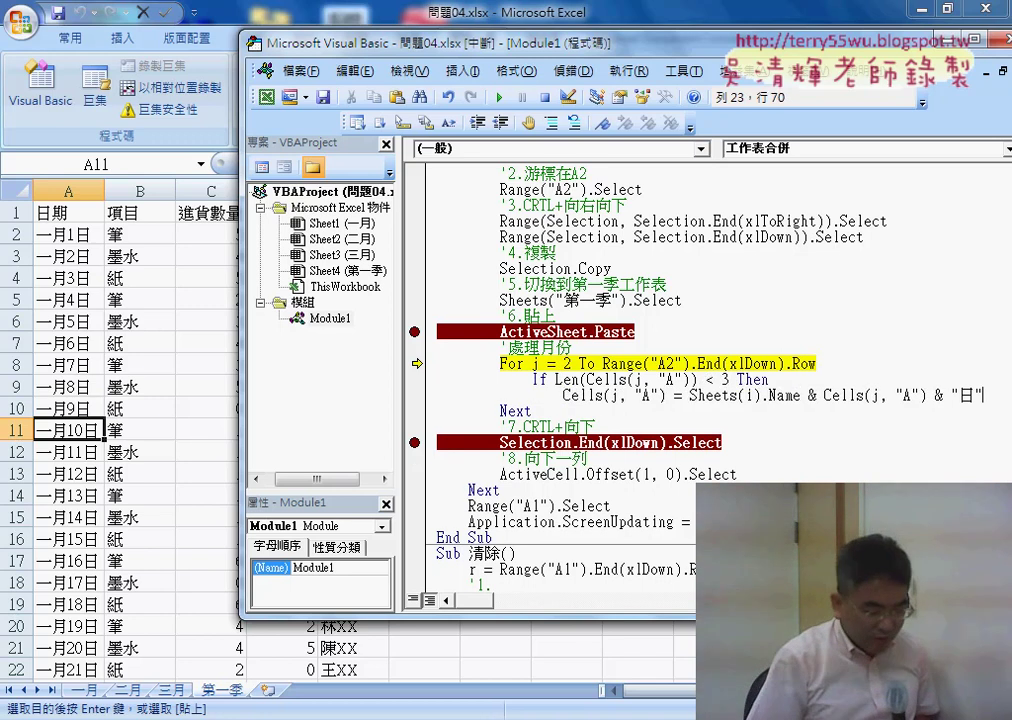
key(Return)
key(BackSpace)
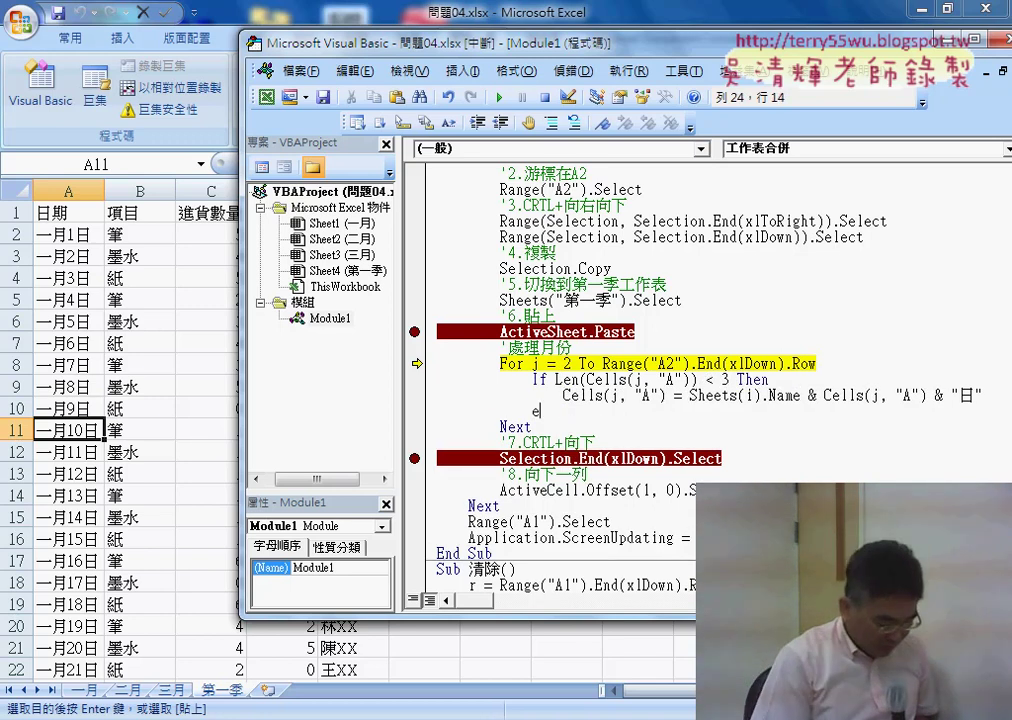
text(e)
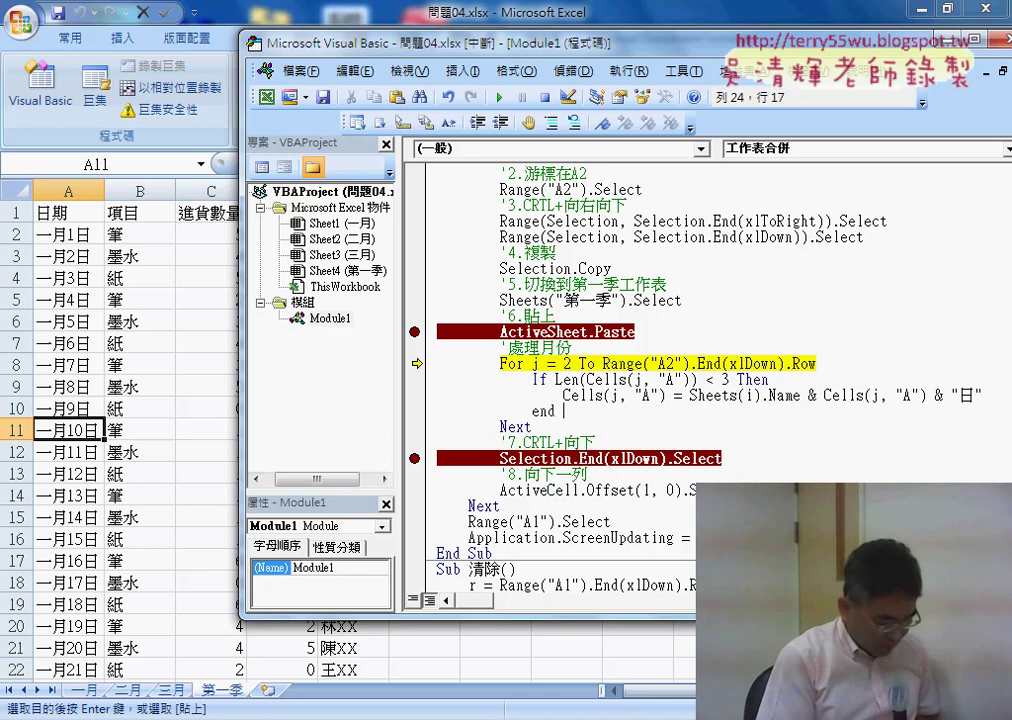
text(f)
key(Down)
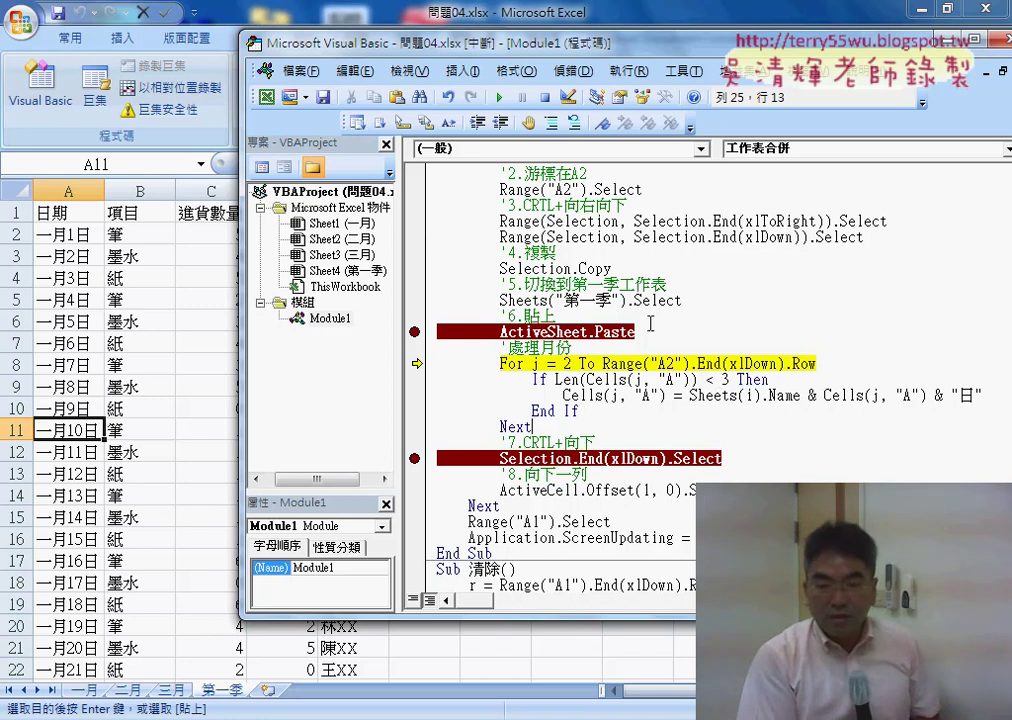
key(F8)
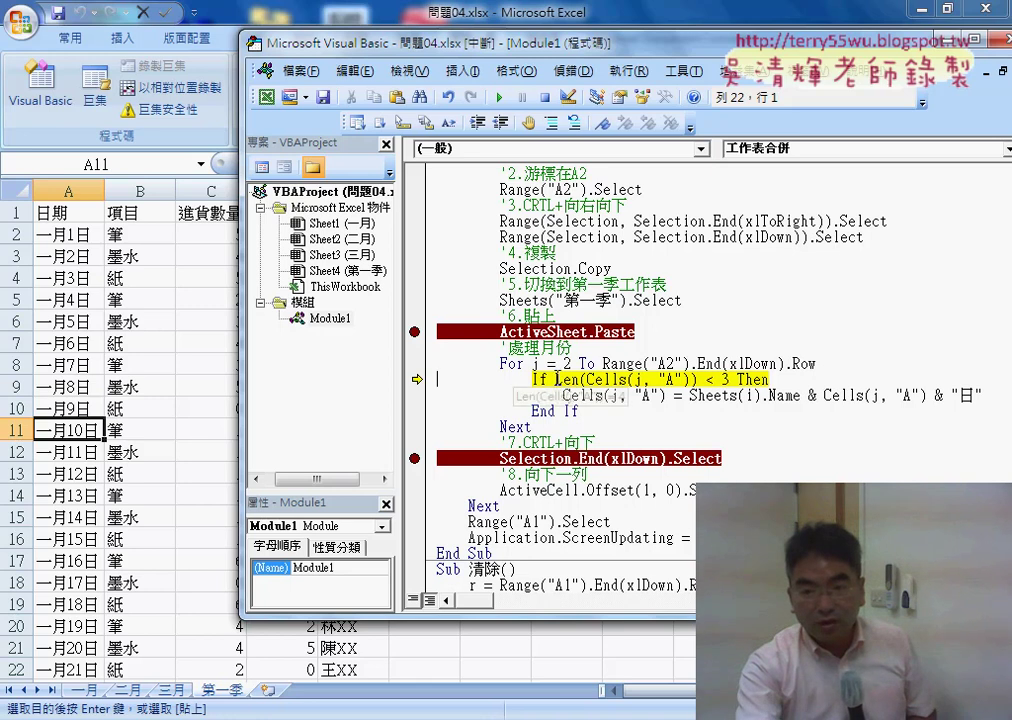
Step: Inspect the Len value, step one pass, then break and run to the date-conversion line
drag(556, 379, 698, 379)
mouse_move(567, 381)
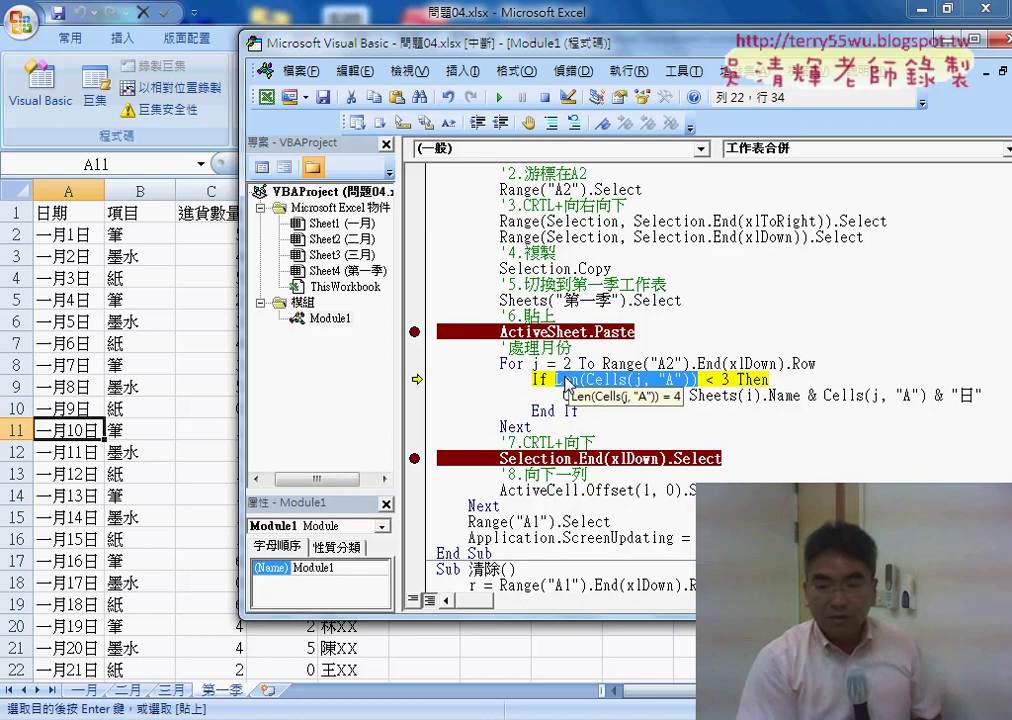
key(F8)
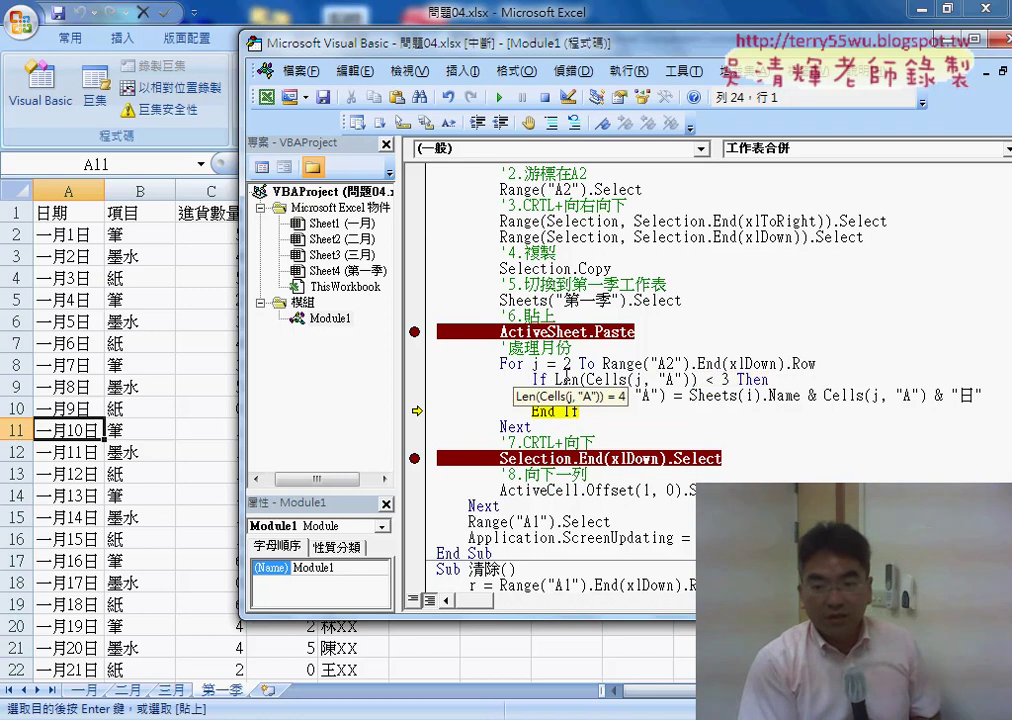
key(F8)
key(F8)
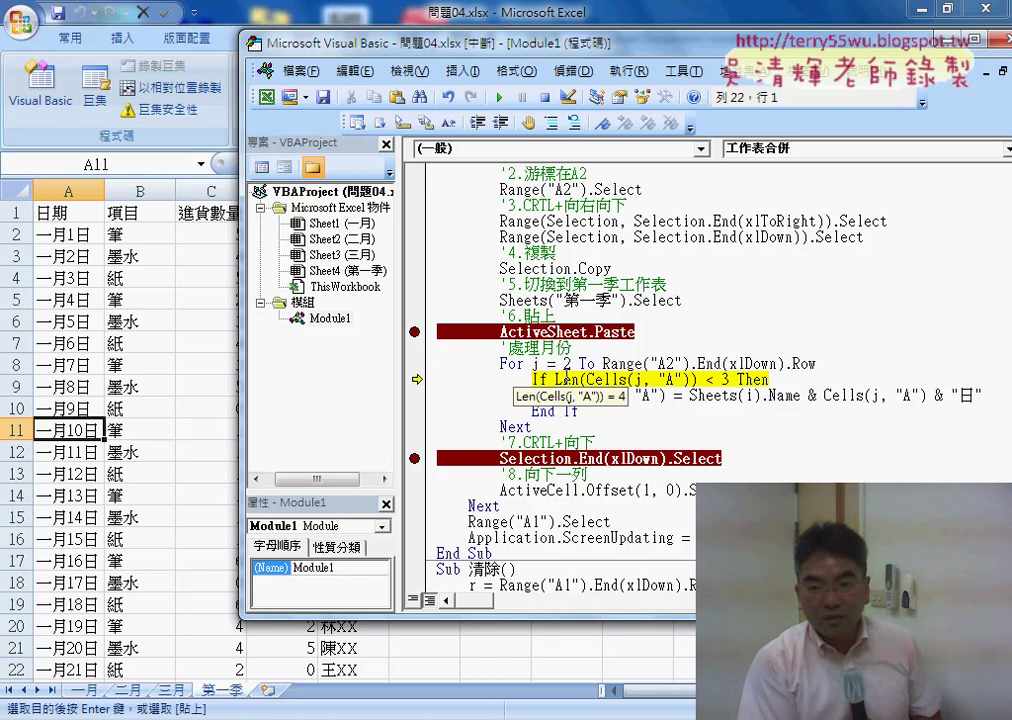
key(F8)
key(F8)
key(F8)
key(F8)
key(F8)
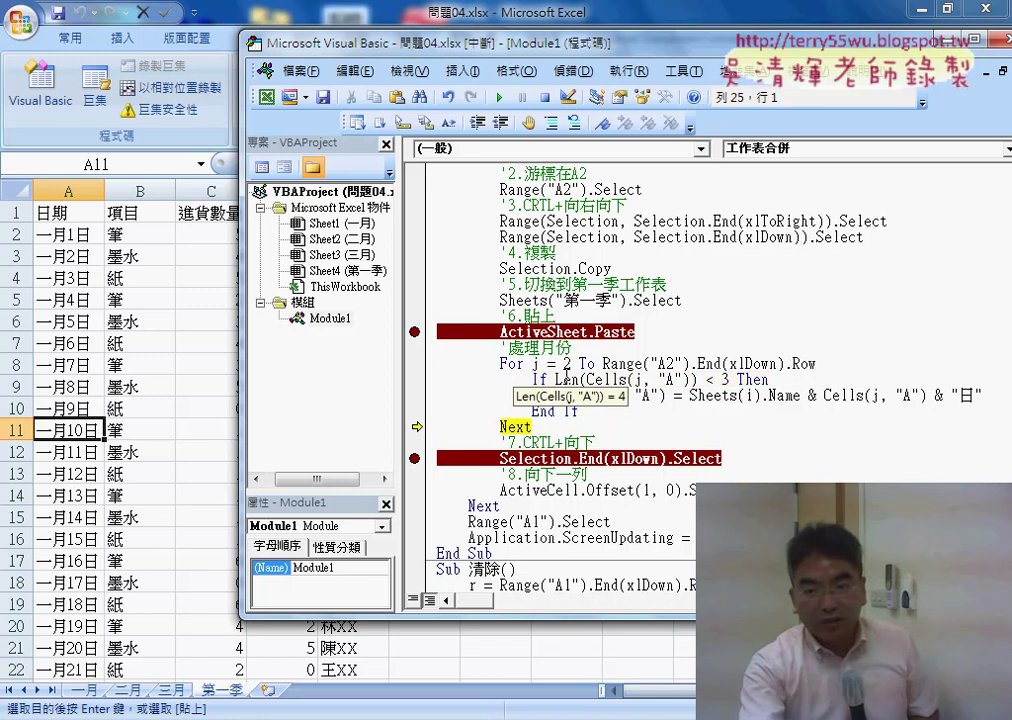
click(418, 395)
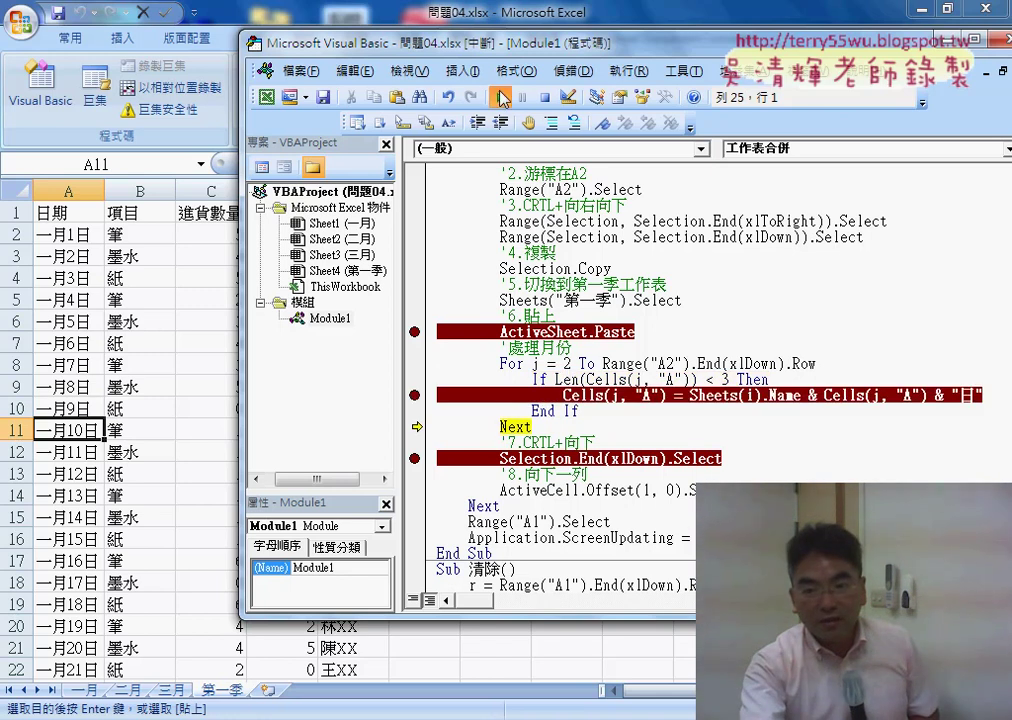
click(500, 97)
mouse_move(627, 379)
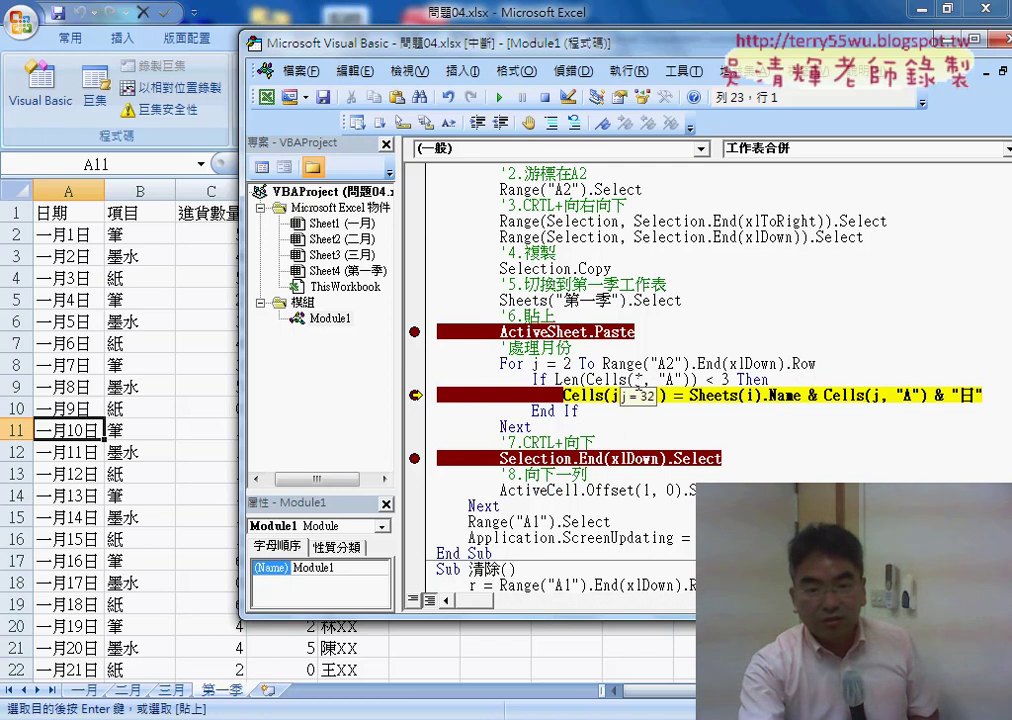
Step: Check A32 in 第一季, then step twice so it reads 二月1日 and A33 reads 二月2日
click(80, 443)
scroll(80, 430, down, 2)
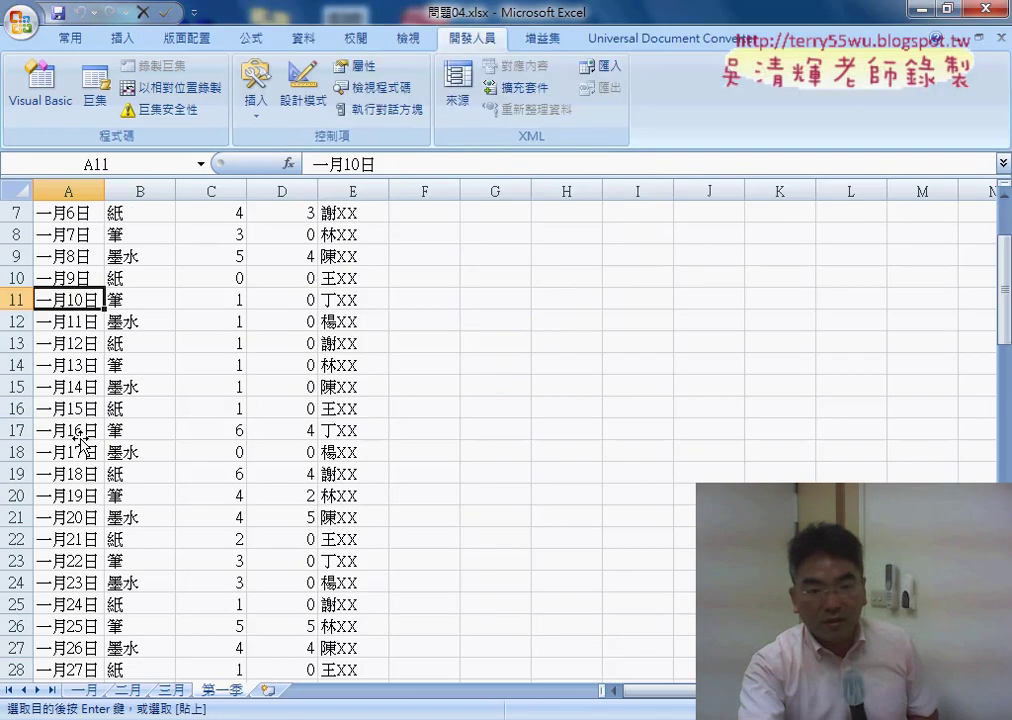
scroll(80, 440, down, 5)
click(78, 434)
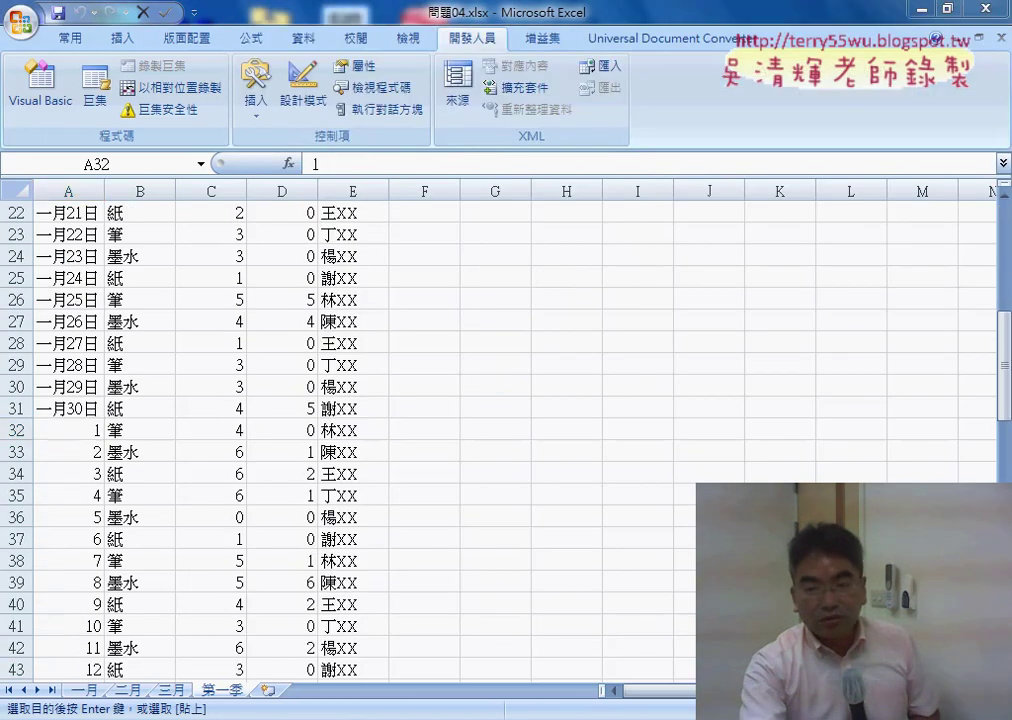
key(alt+F11)
mouse_move(597, 381)
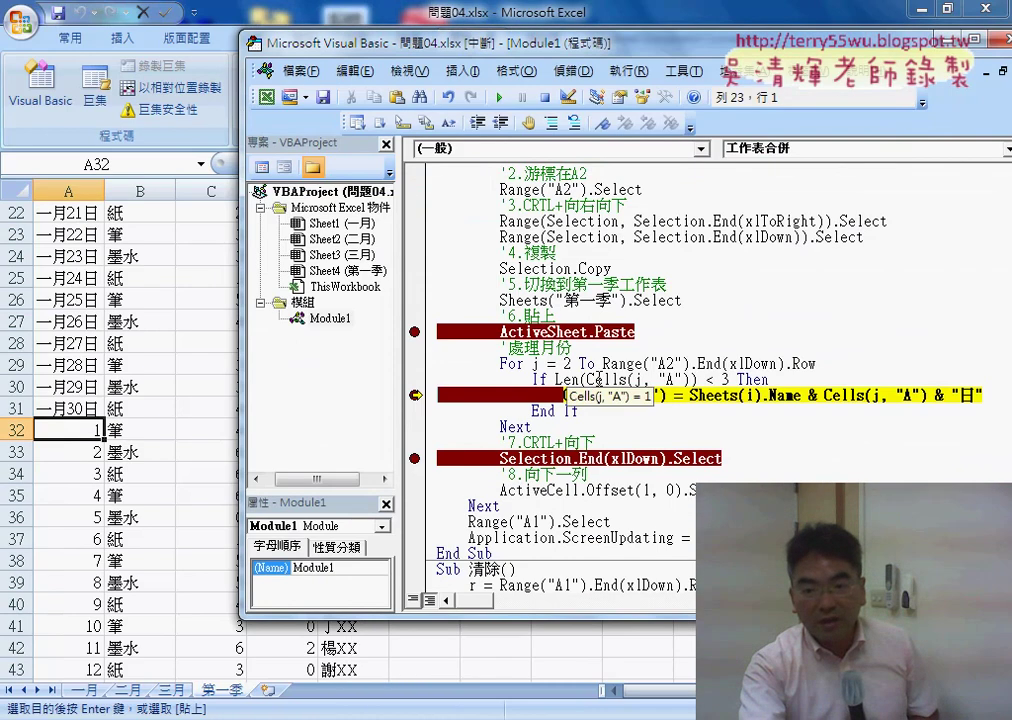
click(567, 380)
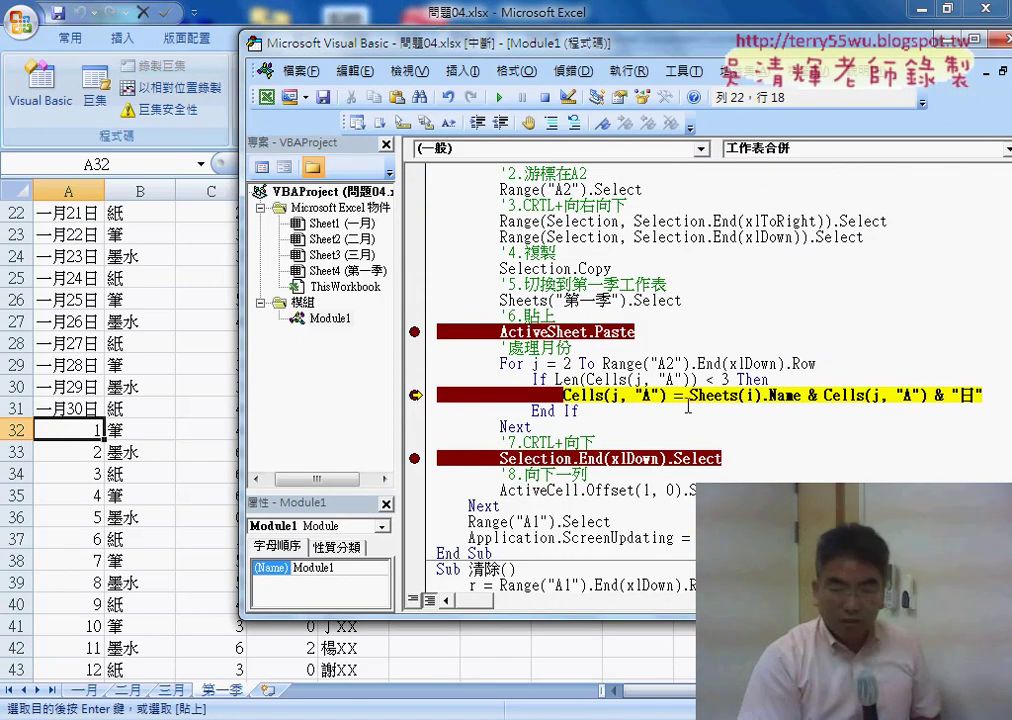
key(F8)
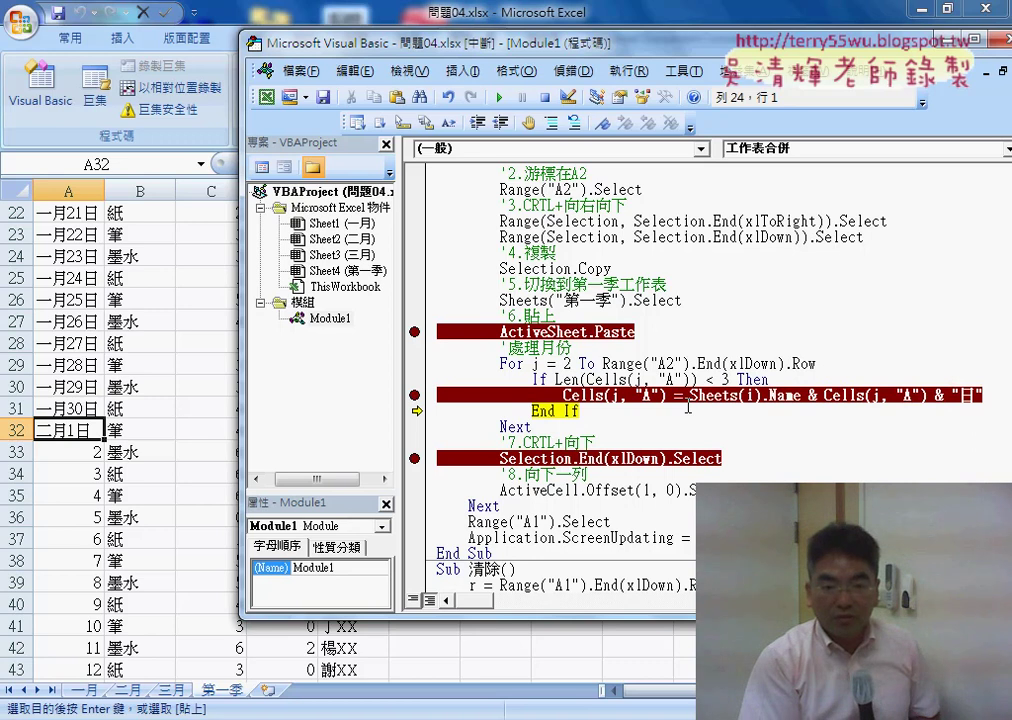
key(F8)
key(F8)
key(F8)
key(F8)
key(F8)
key(F8)
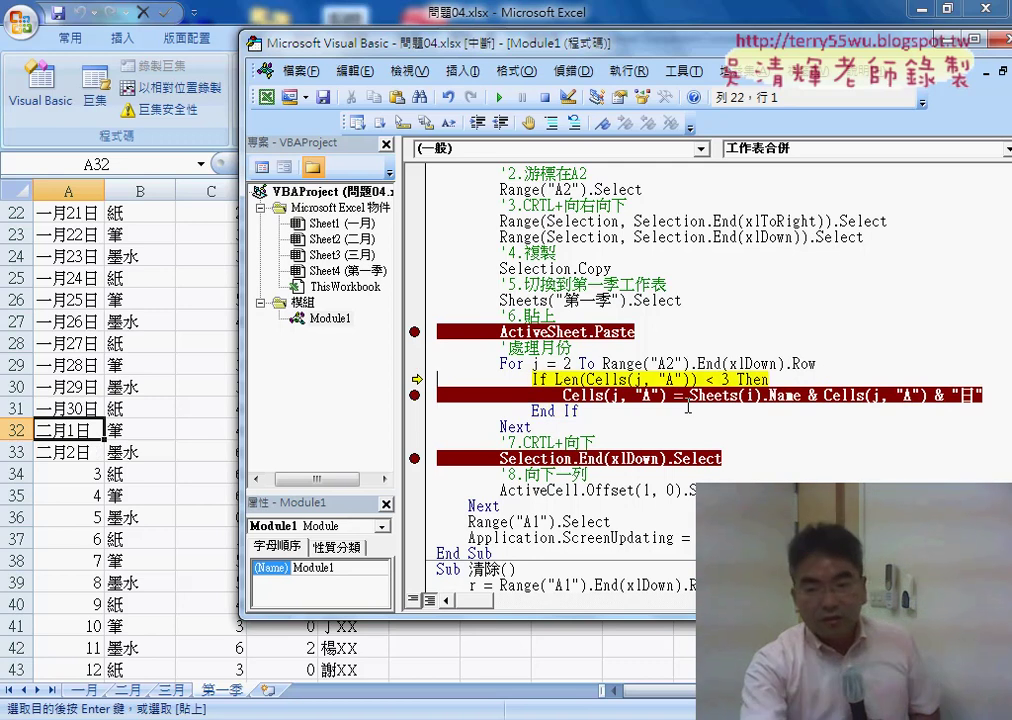
Step: Remove the three breakpoints and resume the macro to finish
click(414, 395)
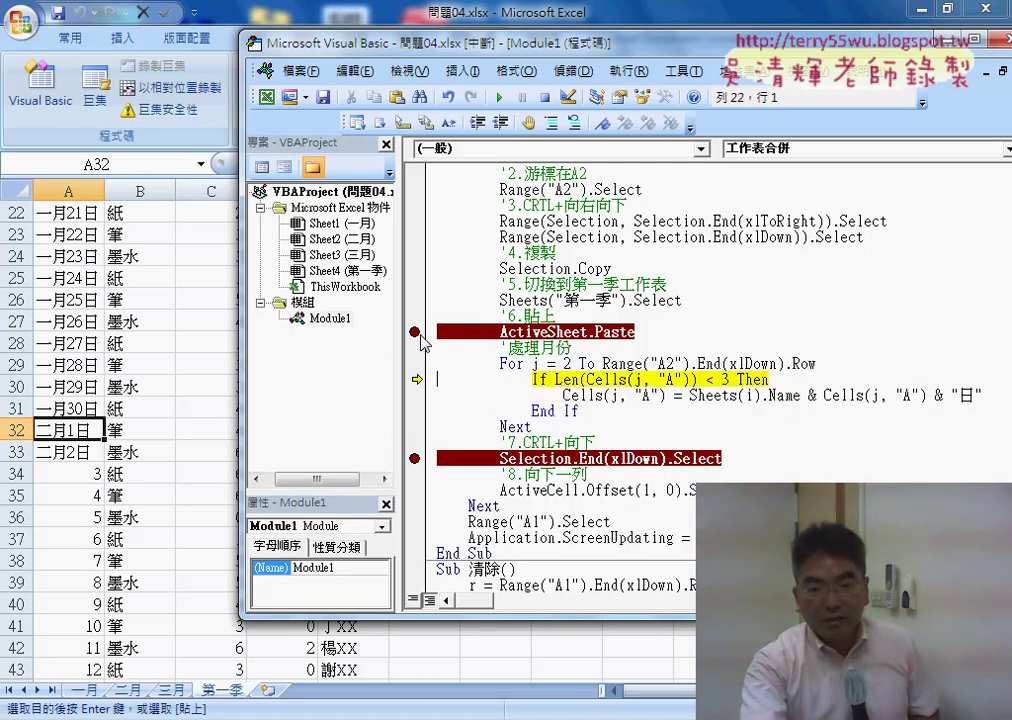
click(420, 334)
click(427, 458)
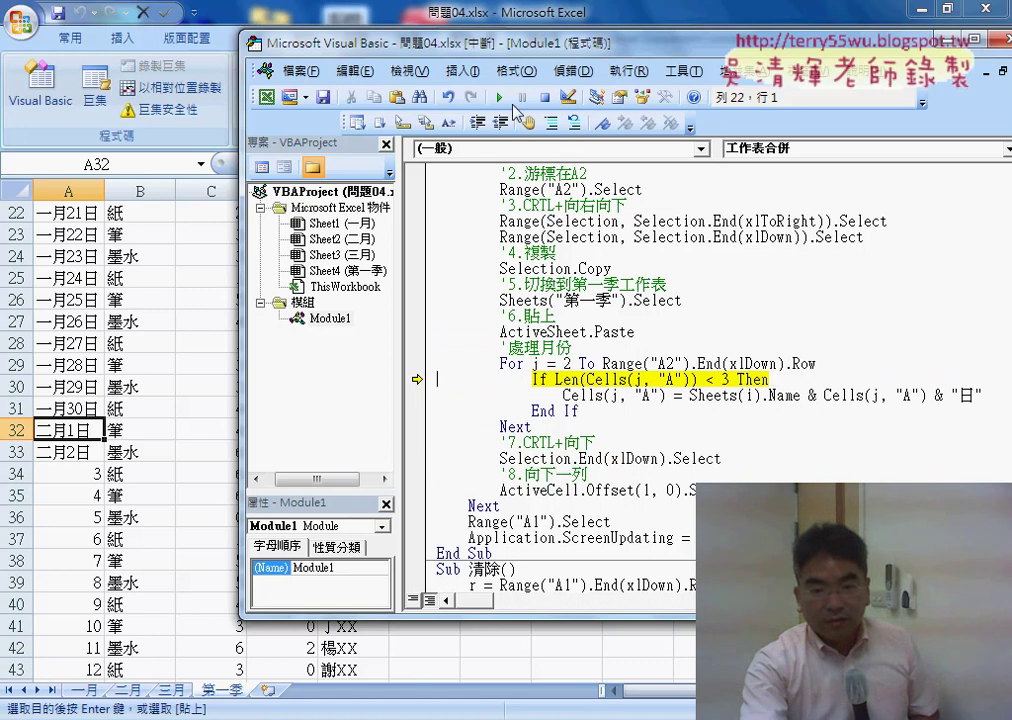
click(500, 97)
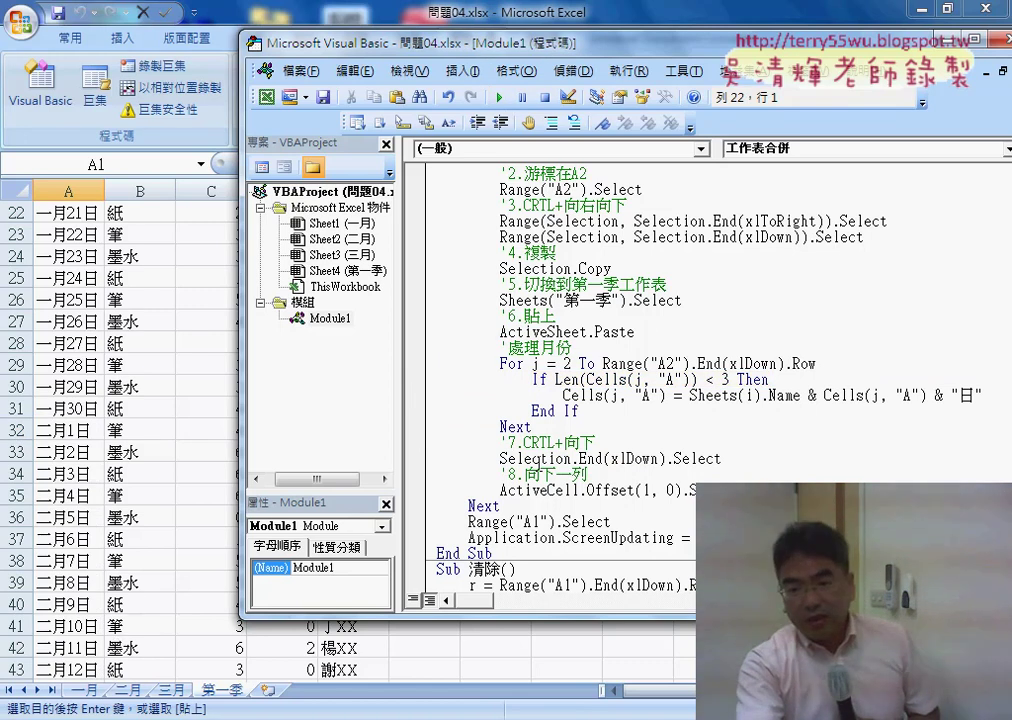
Step: Annotate Sheets(i).Name & Cells(j, "A") & "日", linking .Name to the 一月 sheet tab
drag(415, 442, 415, 357)
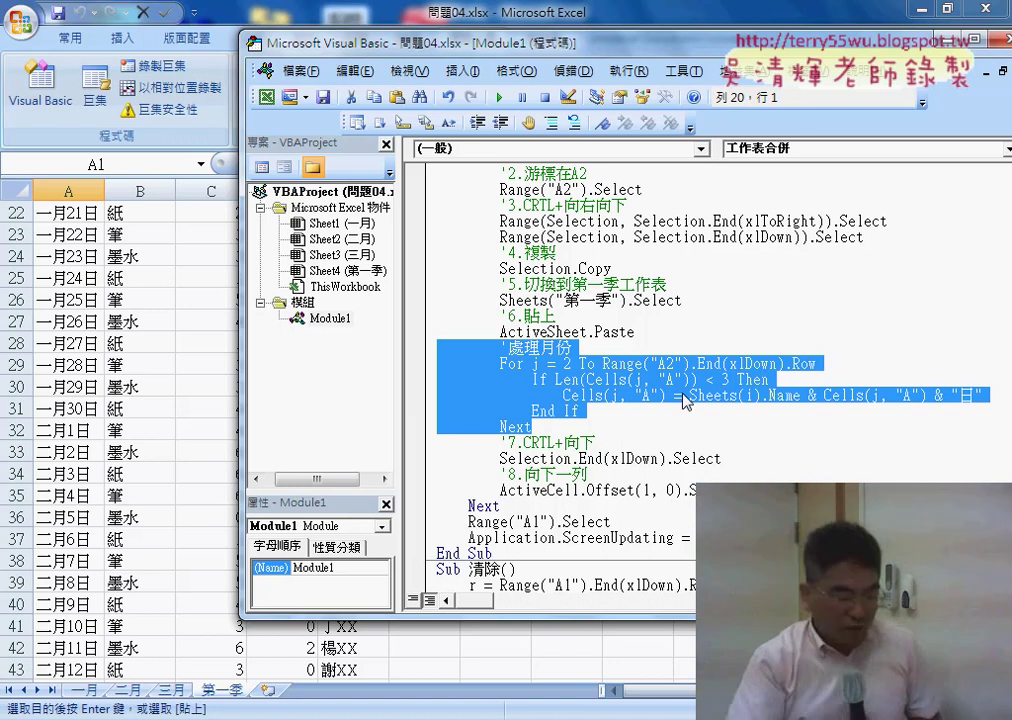
click(712, 396)
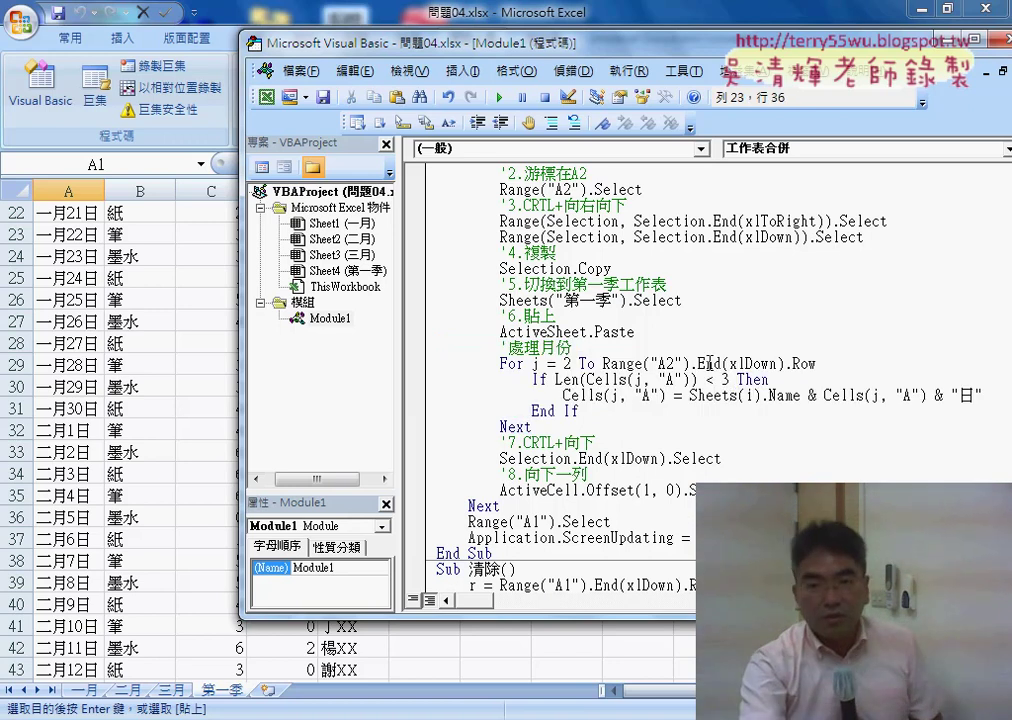
drag(545, 52, 395, 63)
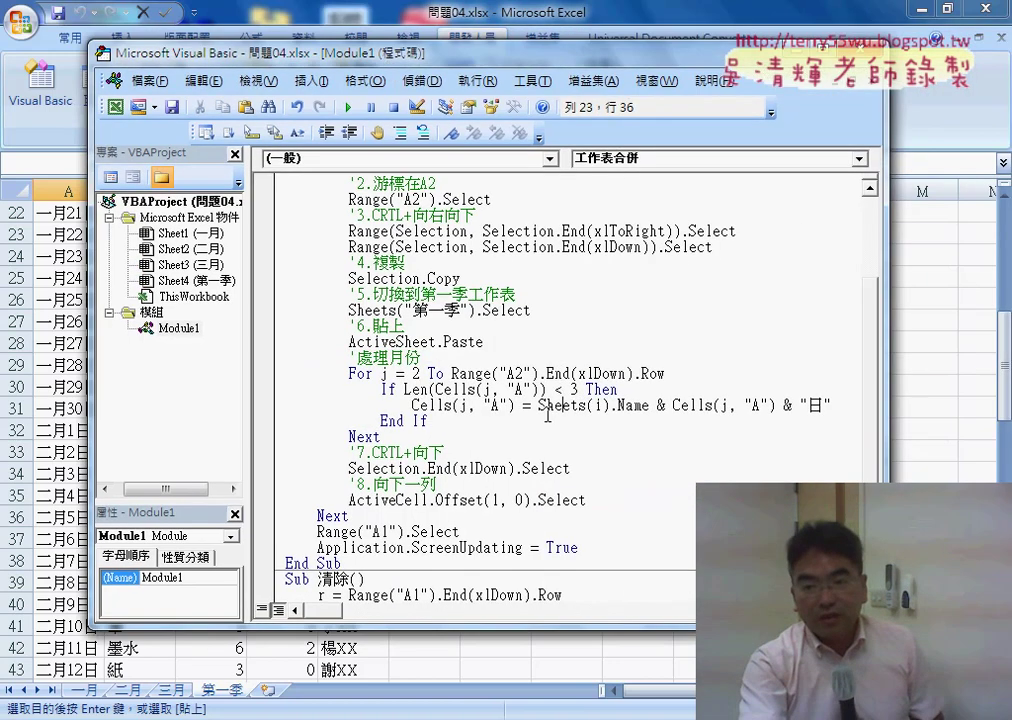
drag(539, 406, 650, 404)
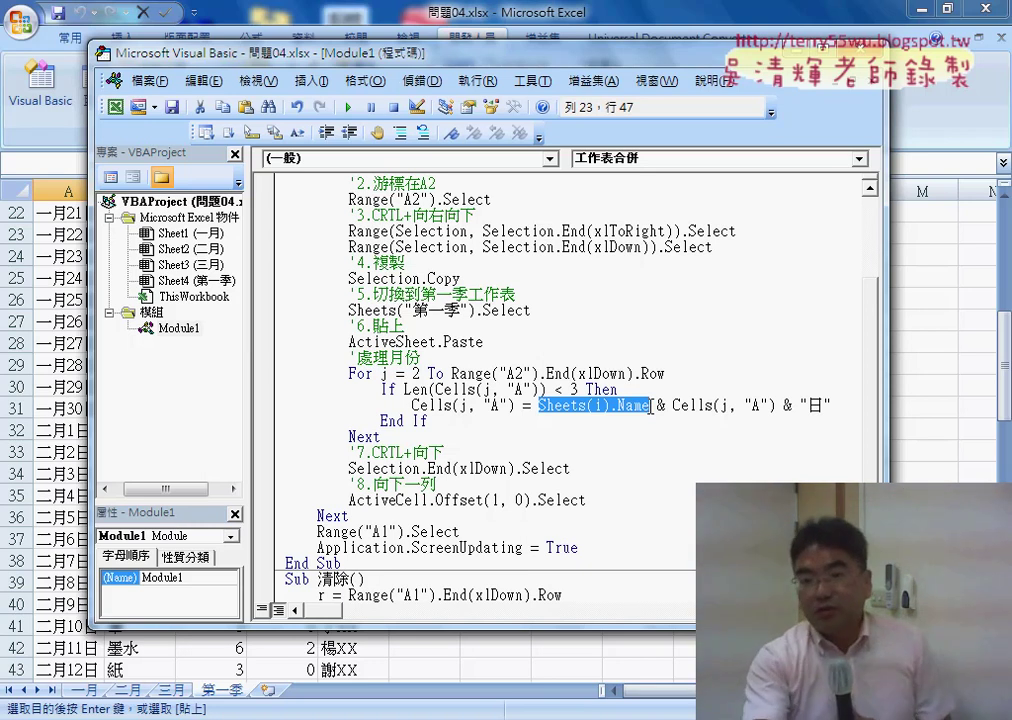
drag(651, 406, 612, 406)
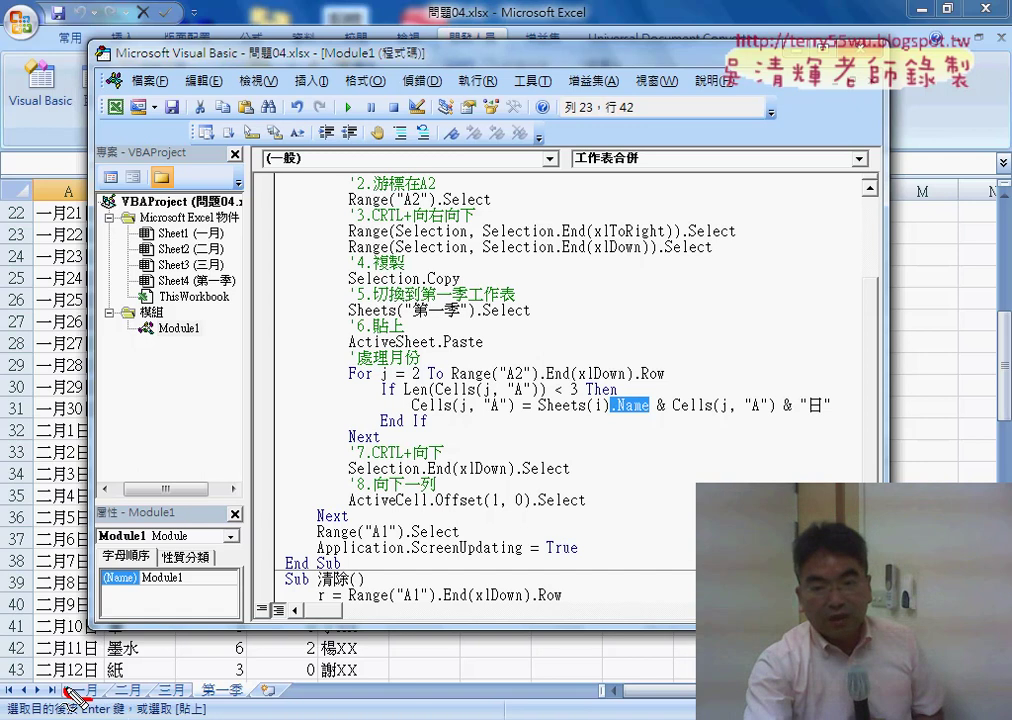
mouse_move(100, 682)
mouse_down()
mouse_move(585, 425)
mouse_move(581, 409)
mouse_up()
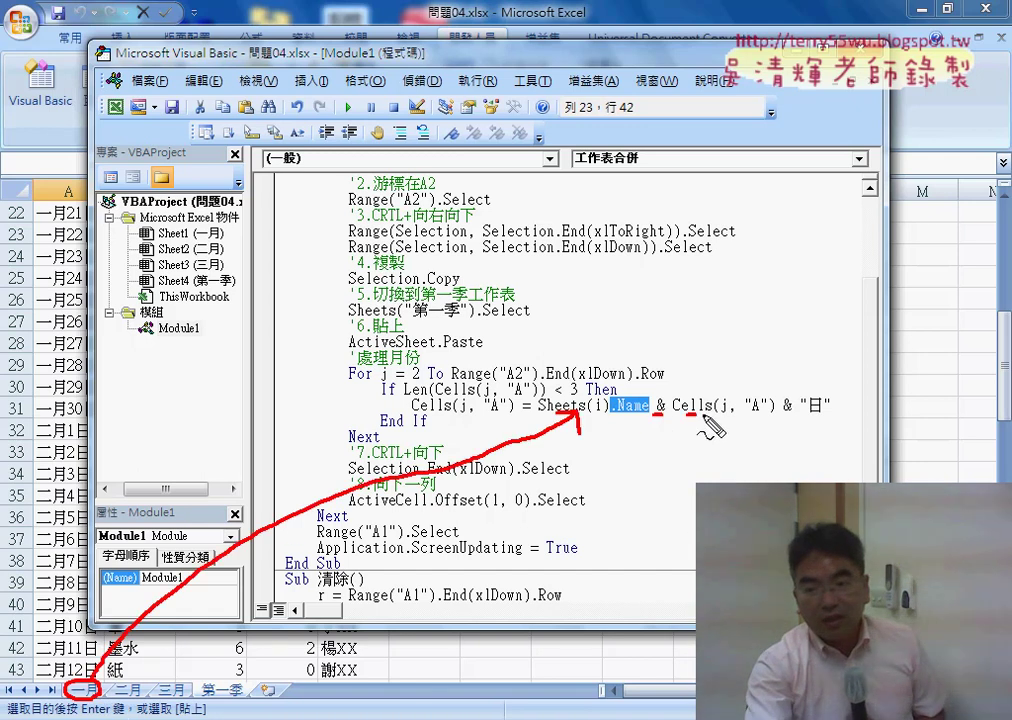
drag(698, 411, 823, 419)
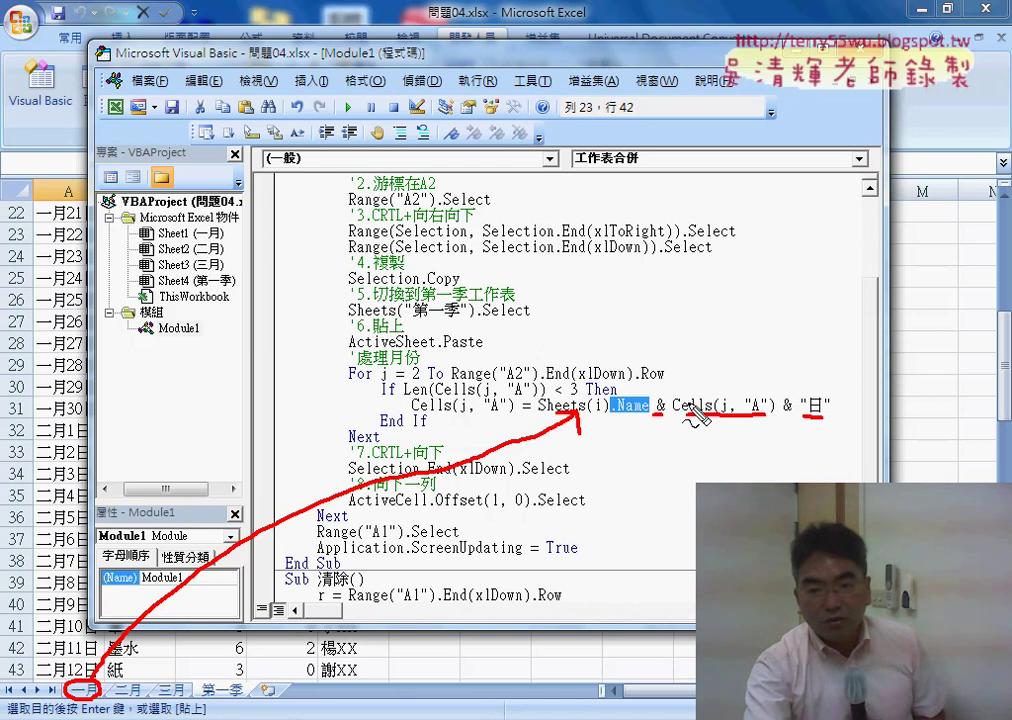
mouse_move(678, 398)
mouse_down()
mouse_move(508, 392)
mouse_move(417, 425)
mouse_move(510, 425)
mouse_up()
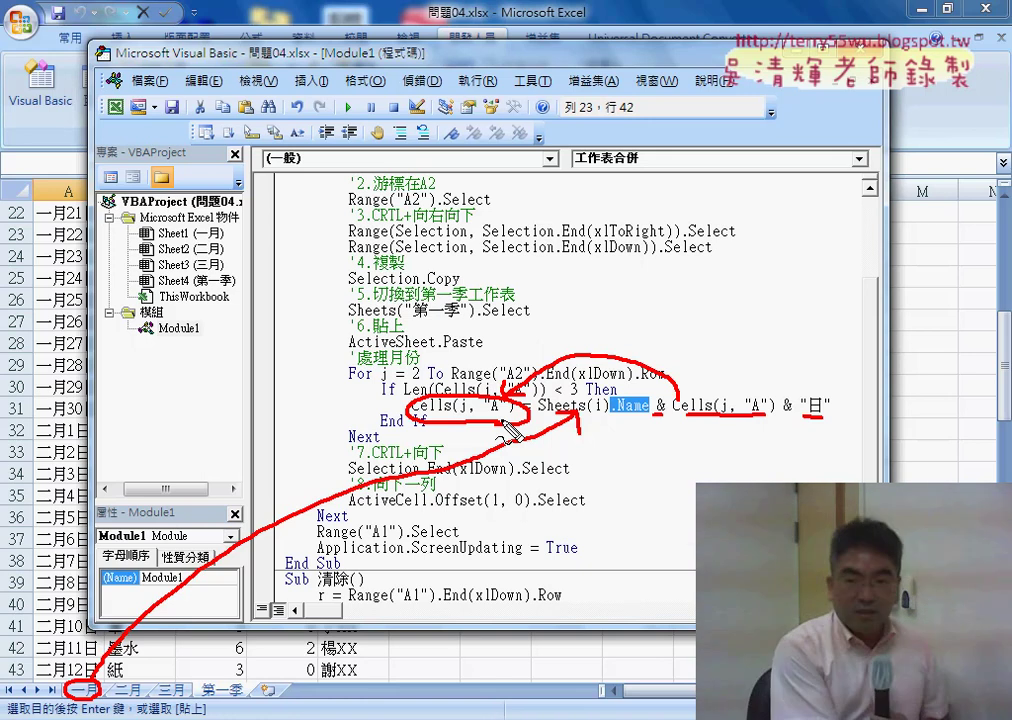
key(Escape)
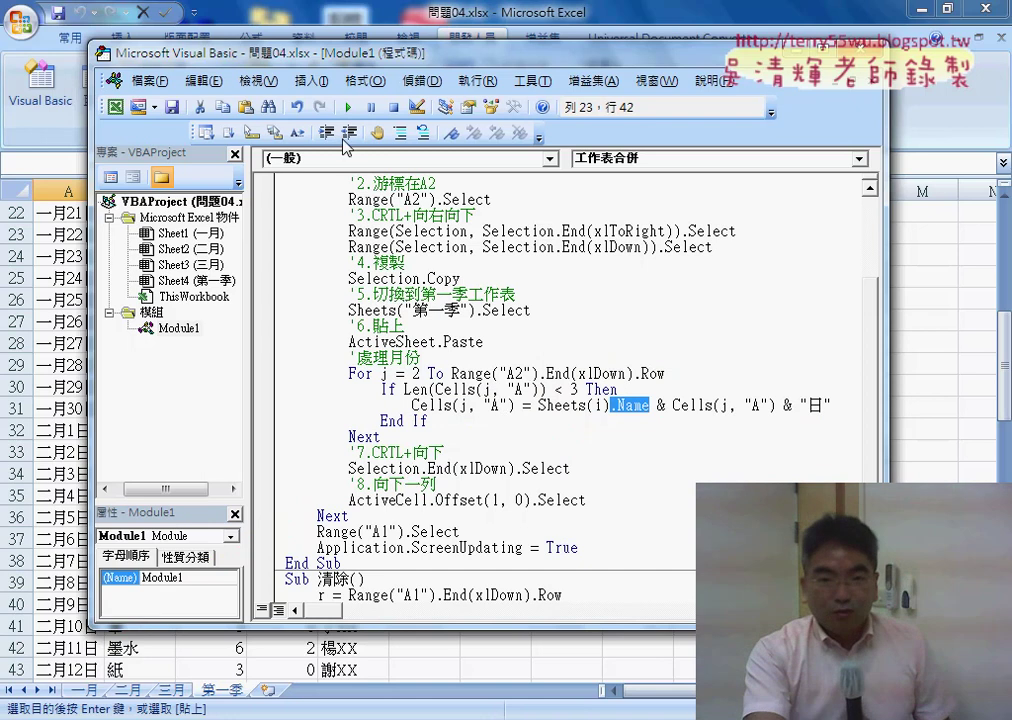
drag(377, 66, 447, 70)
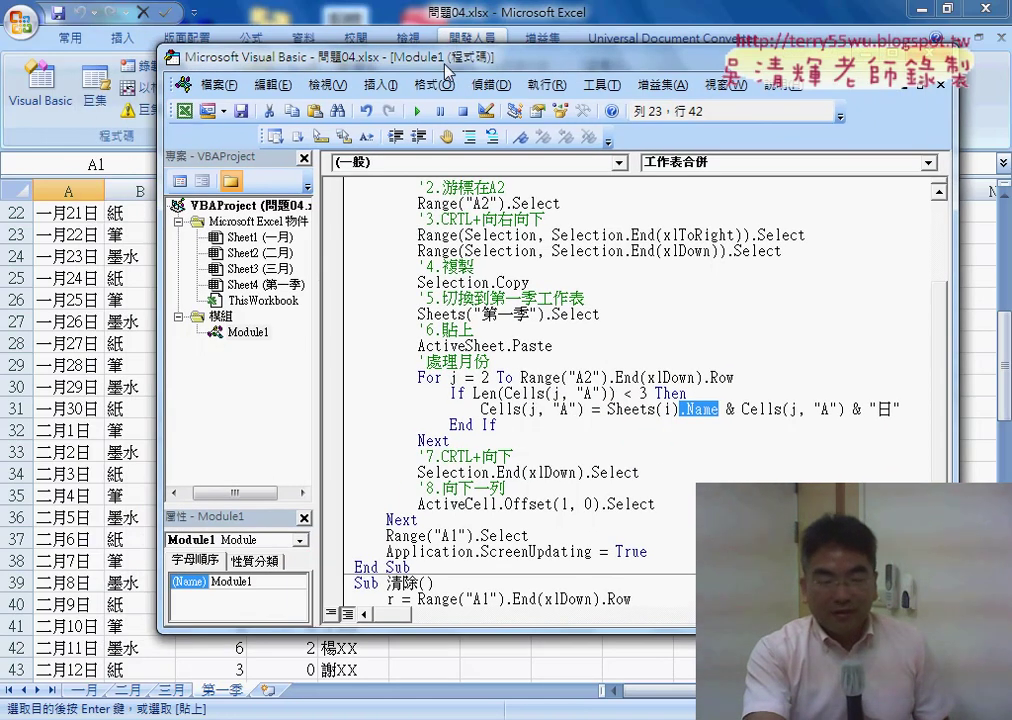
Step: Back in 第一季, check A2 reads 一月1日 and A32 reads 二月1日, then switch to the Google Docs notes
click(91, 230)
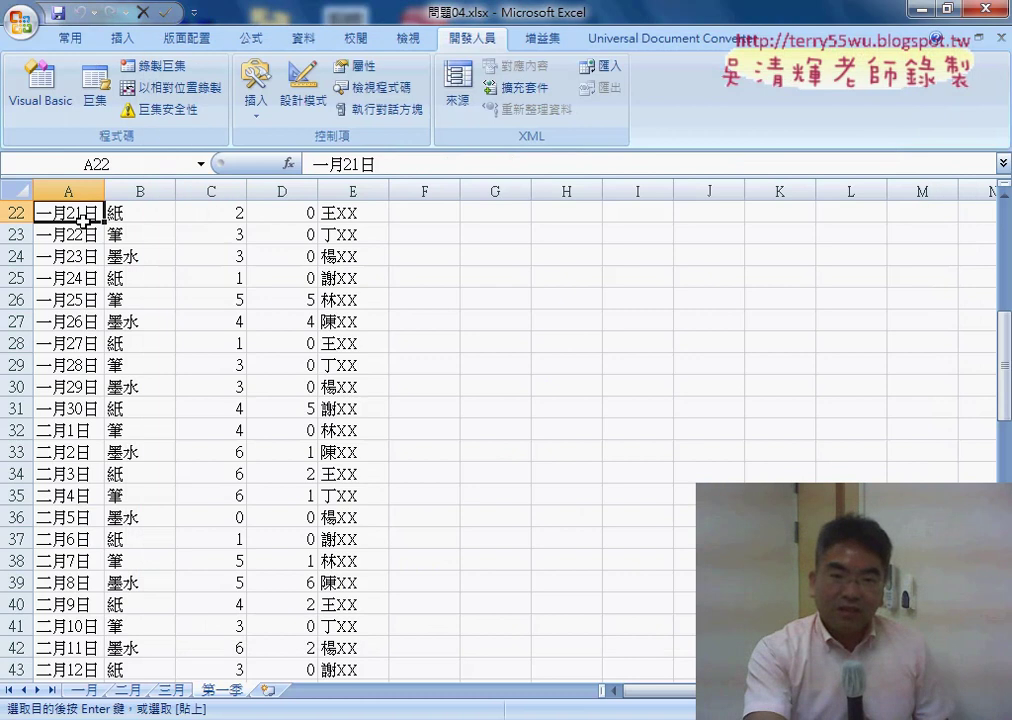
scroll(90, 232, up, 3)
scroll(90, 296, up, 2)
scroll(88, 290, up, 1)
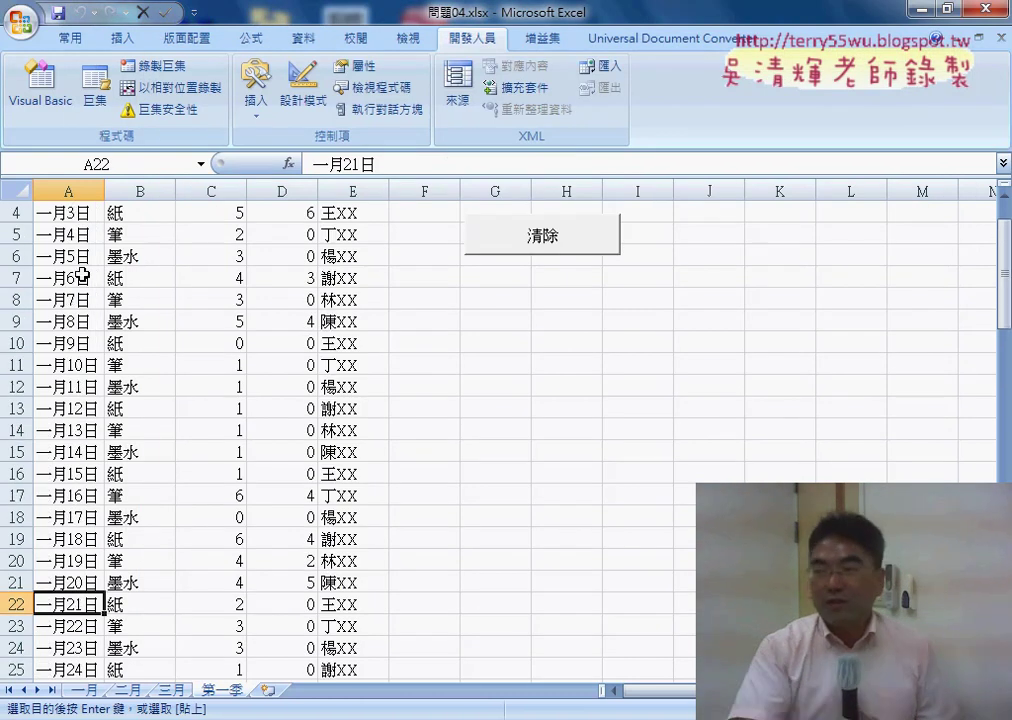
scroll(63, 235, up, 1)
click(63, 235)
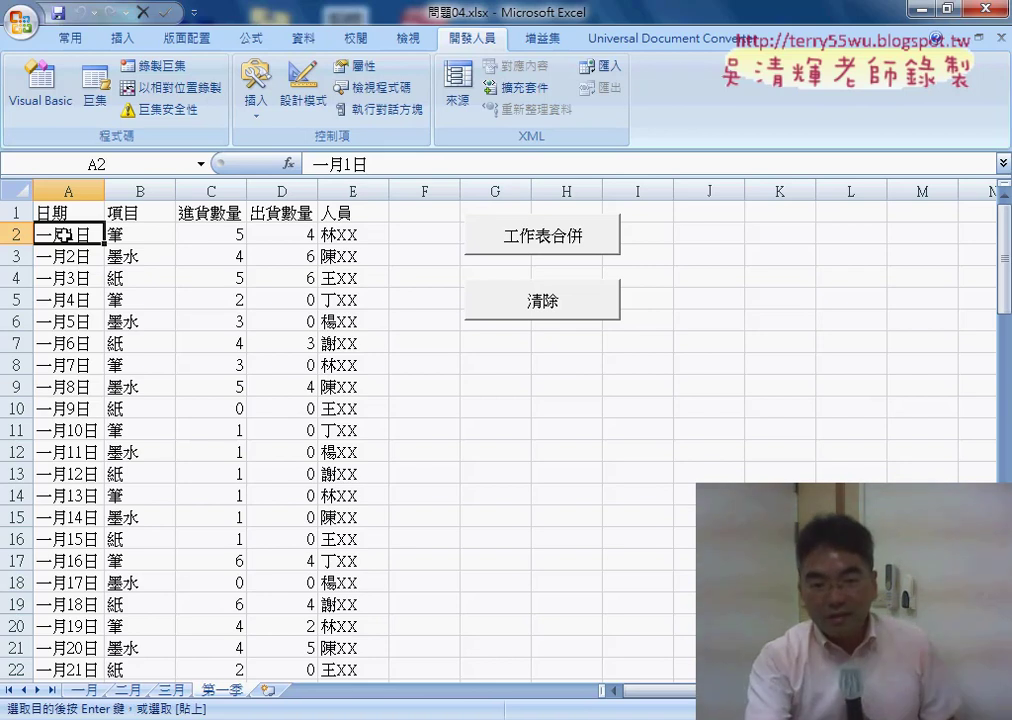
scroll(97, 473, down, 7)
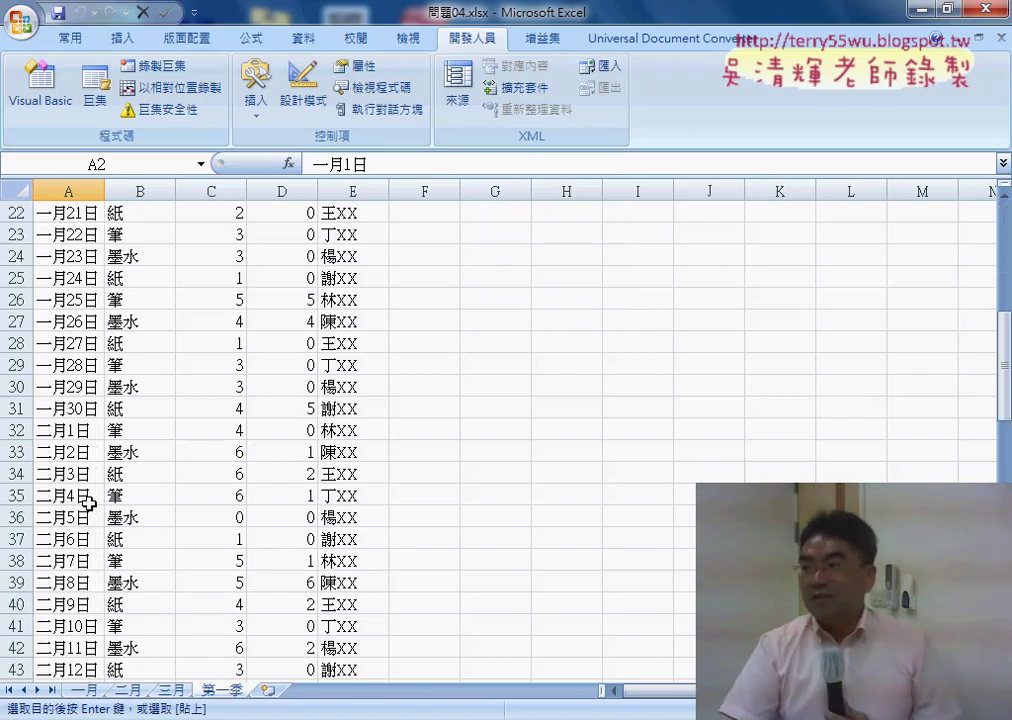
click(64, 430)
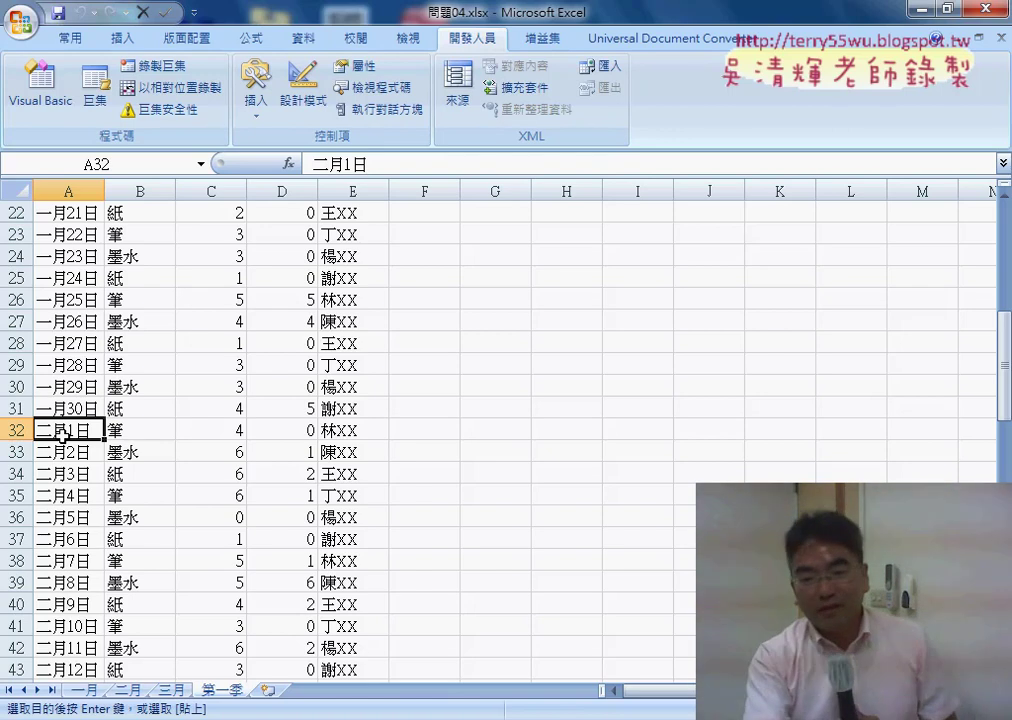
key(alt+Tab)
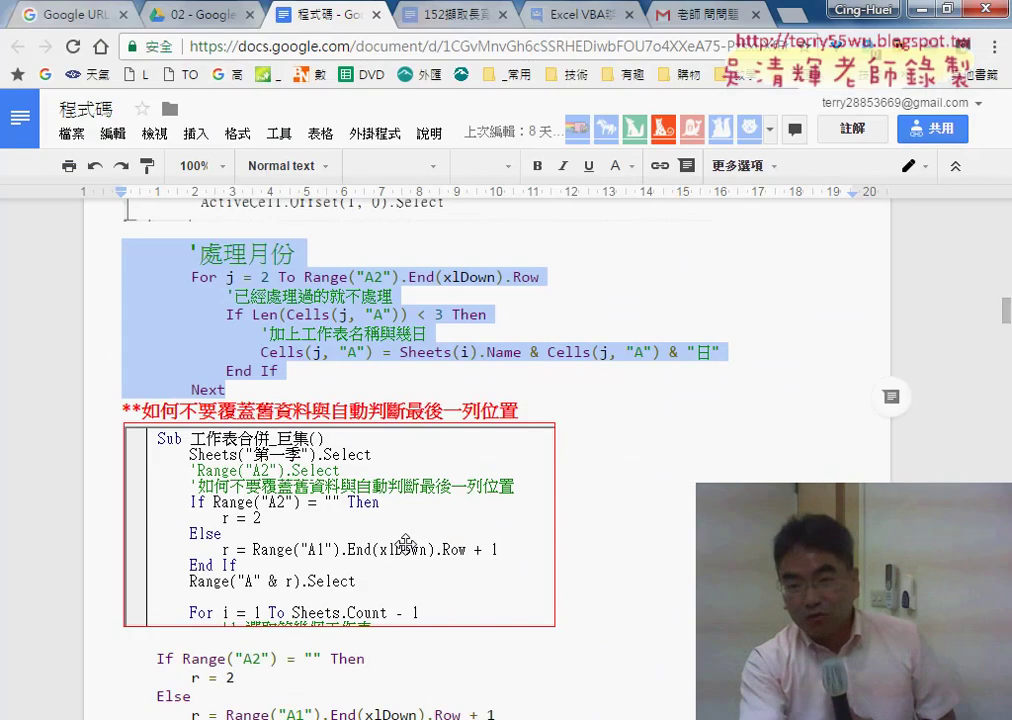
Step: Highlight the 處理月份 loop through Next in the code block, then move down to the standard-date notes
click(317, 346)
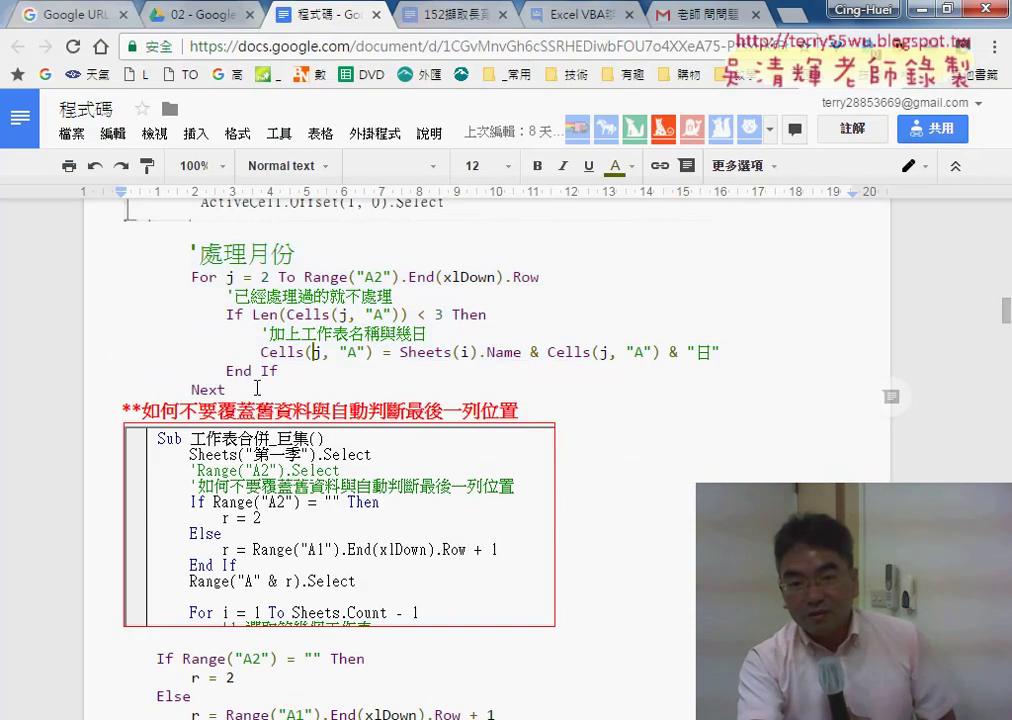
drag(250, 388, 104, 256)
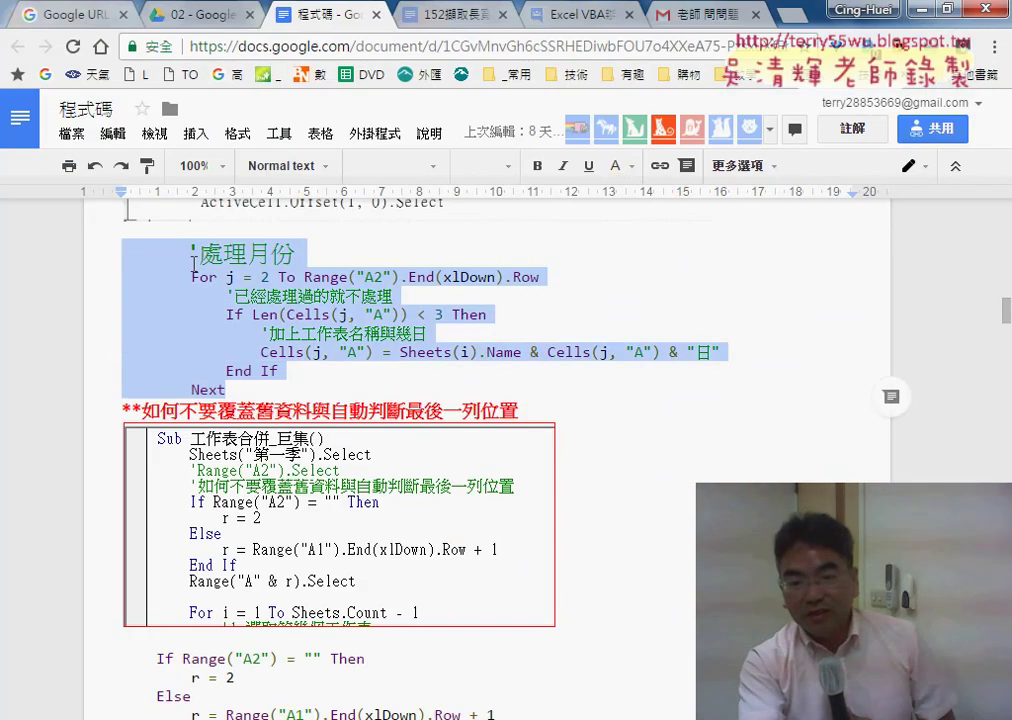
scroll(591, 459, down, 3)
scroll(591, 459, down, 1)
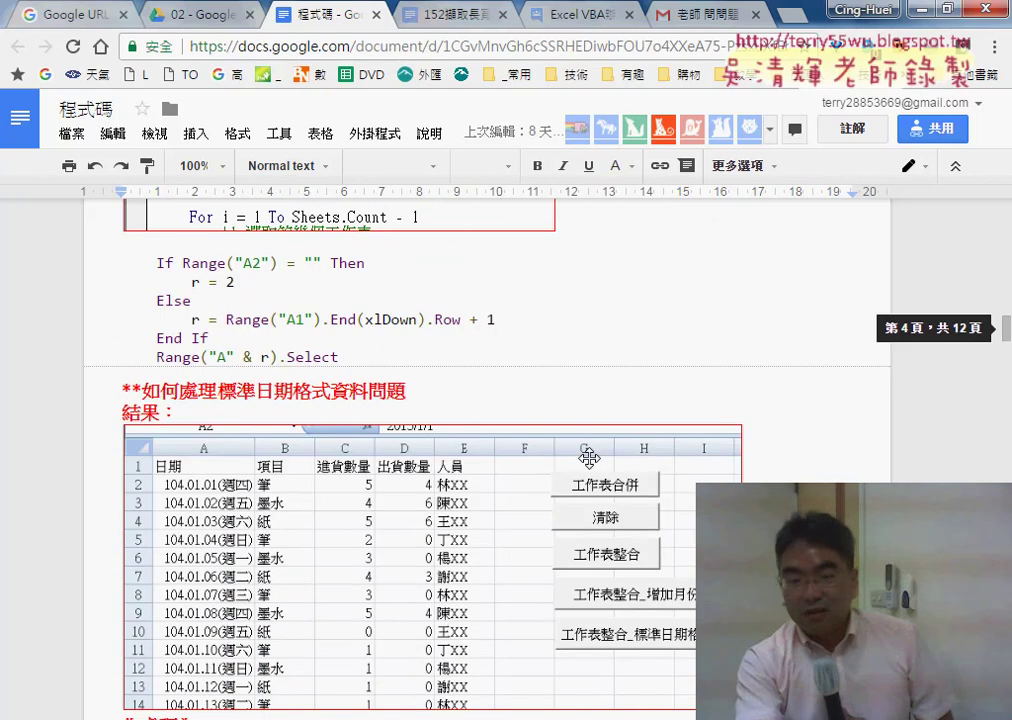
scroll(571, 457, down, 2)
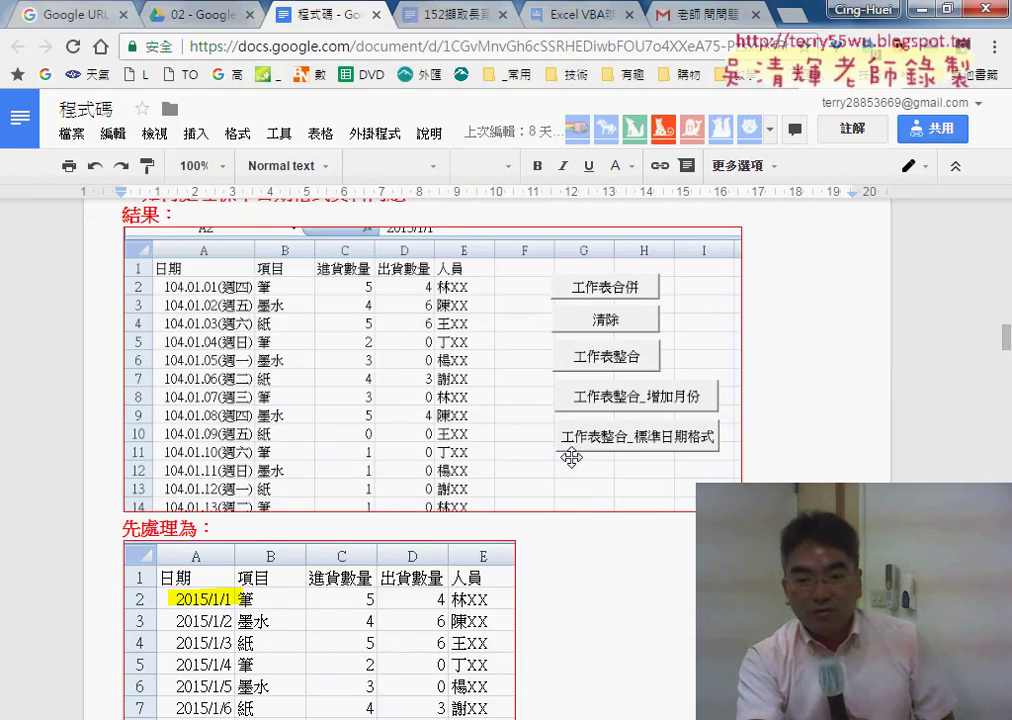
scroll(571, 457, down, 1)
scroll(571, 457, down, 1)
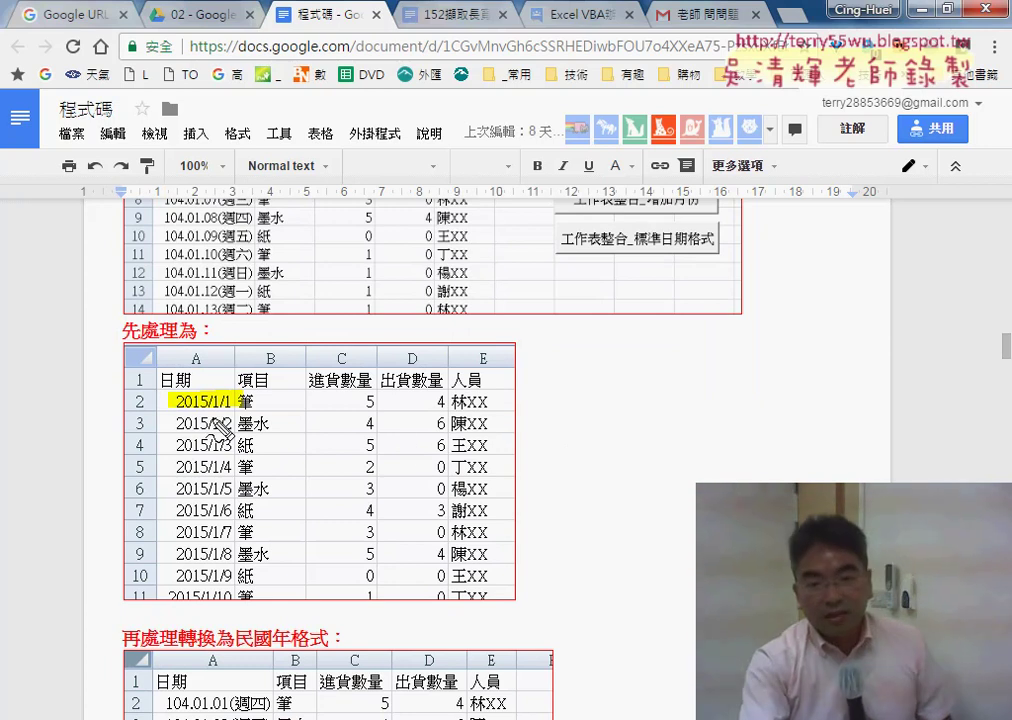
Step: Annotate the 2015/1/1 date and its year part, clear the marks, and review the 民國年 conversion tables
drag(228, 411, 170, 411)
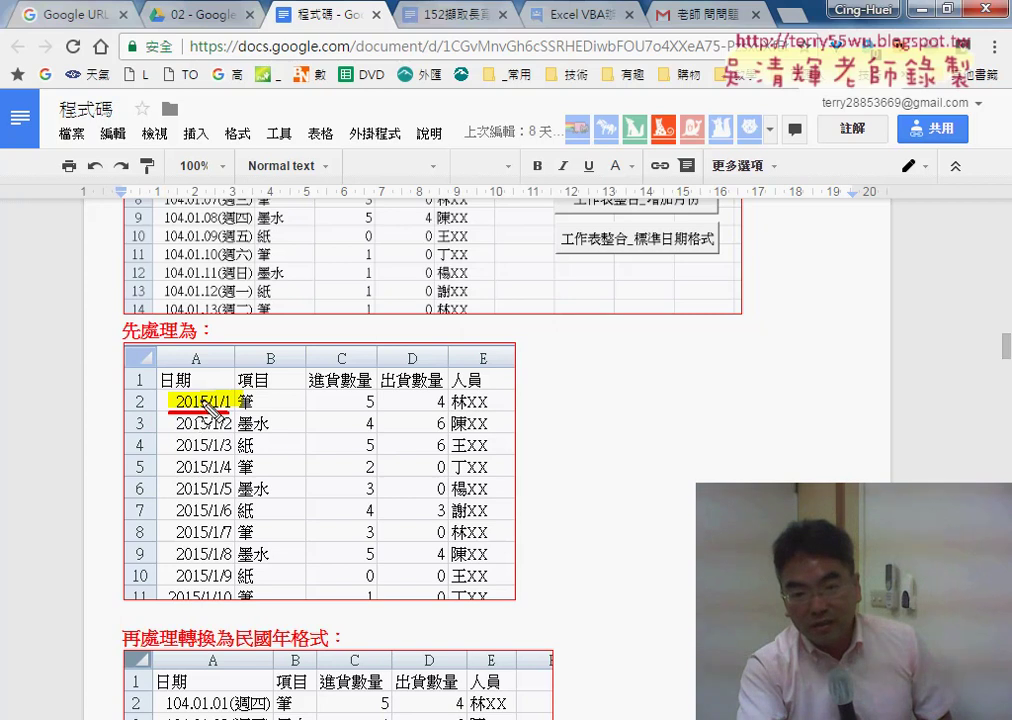
drag(205, 395, 204, 410)
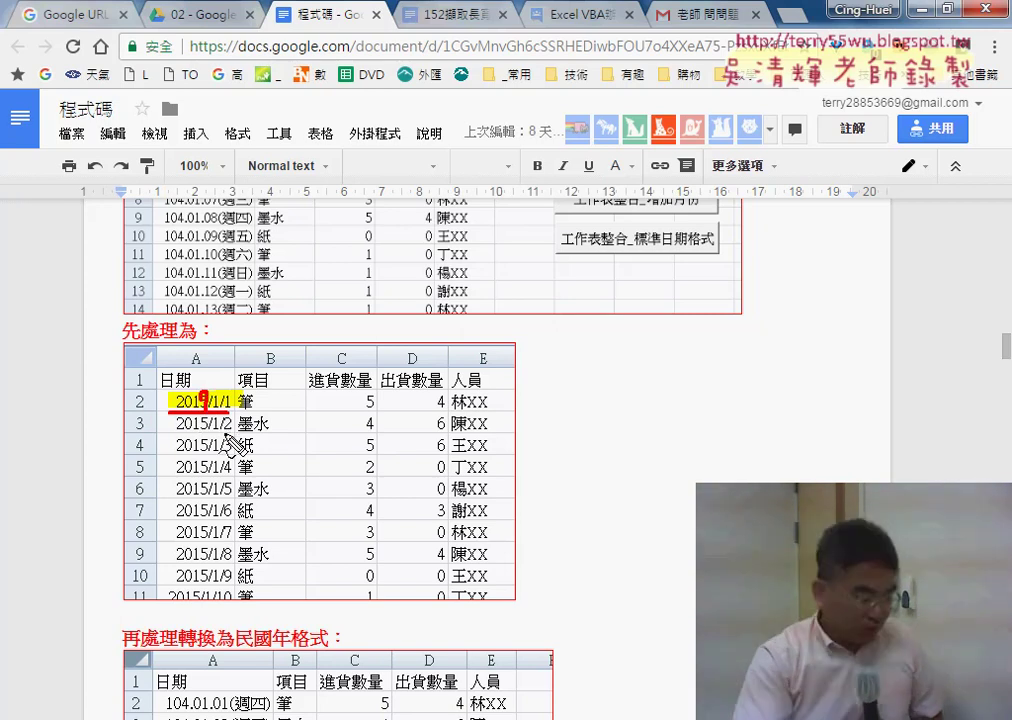
key(Escape)
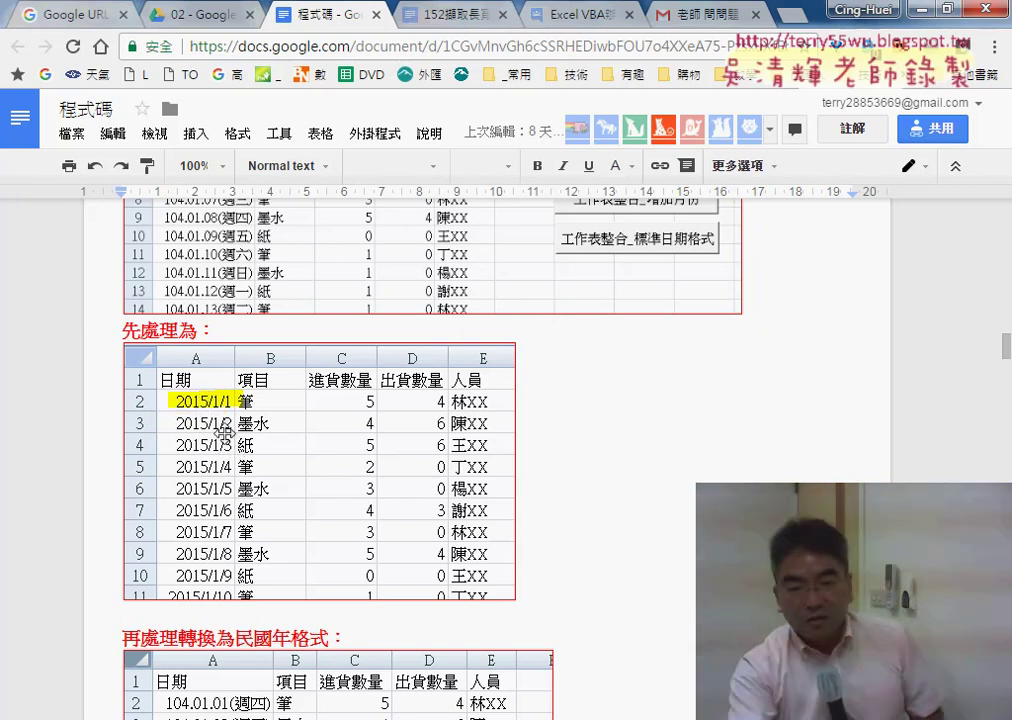
scroll(400, 420, down, 1)
scroll(332, 519, down, 2)
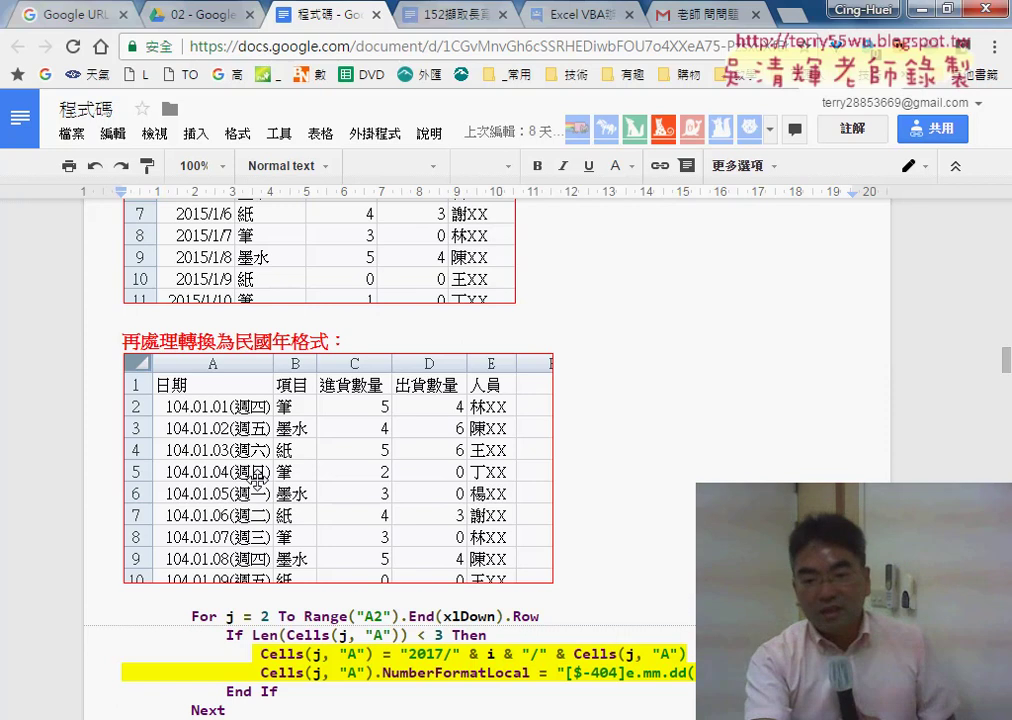
scroll(258, 479, down, 1)
scroll(283, 553, up, 3)
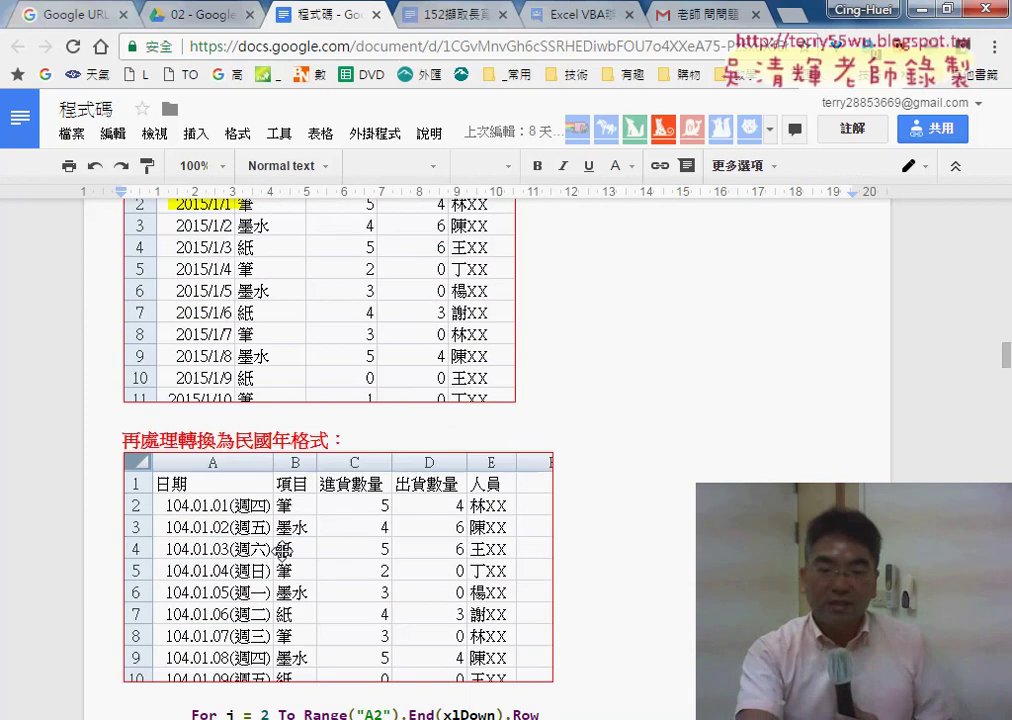
scroll(283, 553, up, 1)
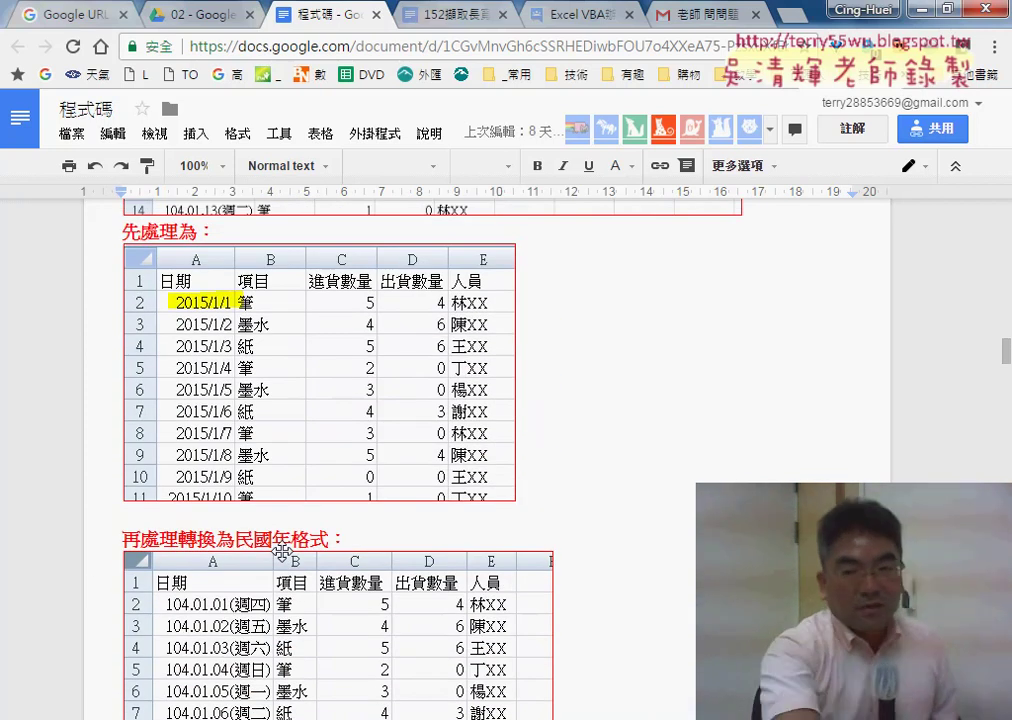